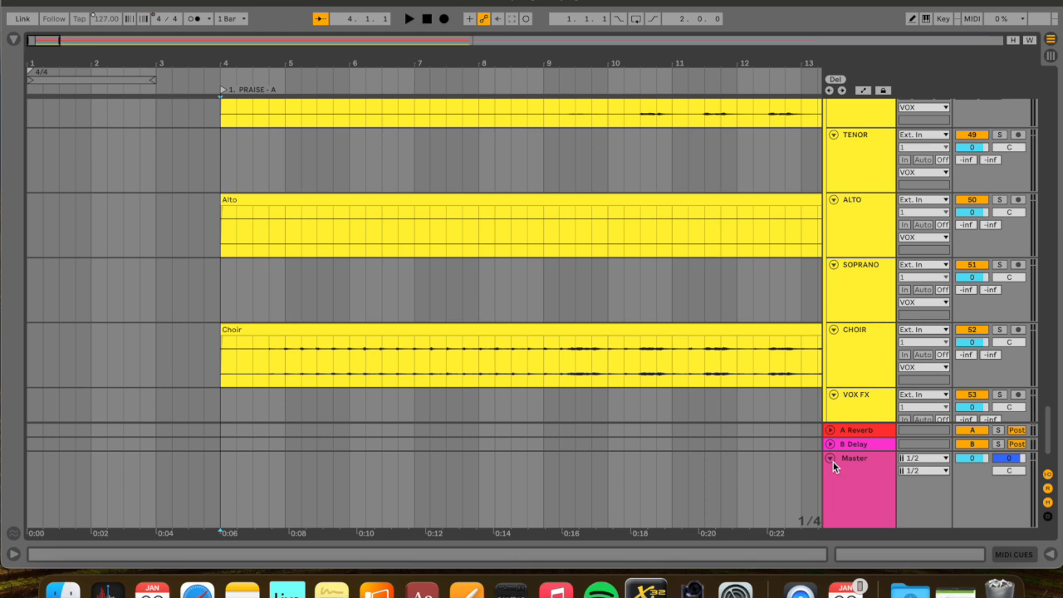
Collapse the Master track and look over the arrangement of both songs
click(830, 458)
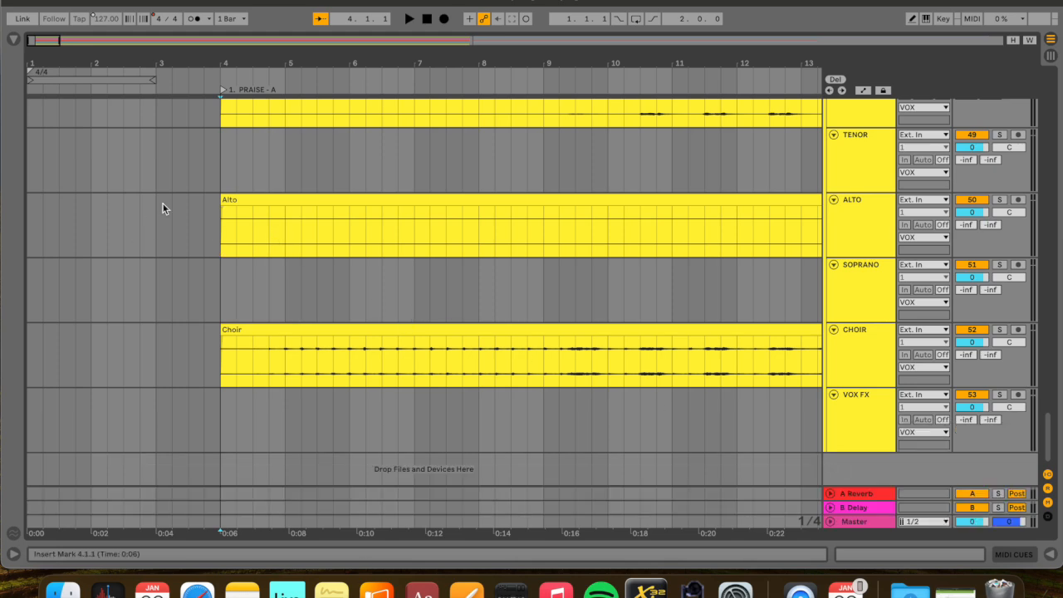
scroll(163, 208, up, 15)
key(alt+Right)
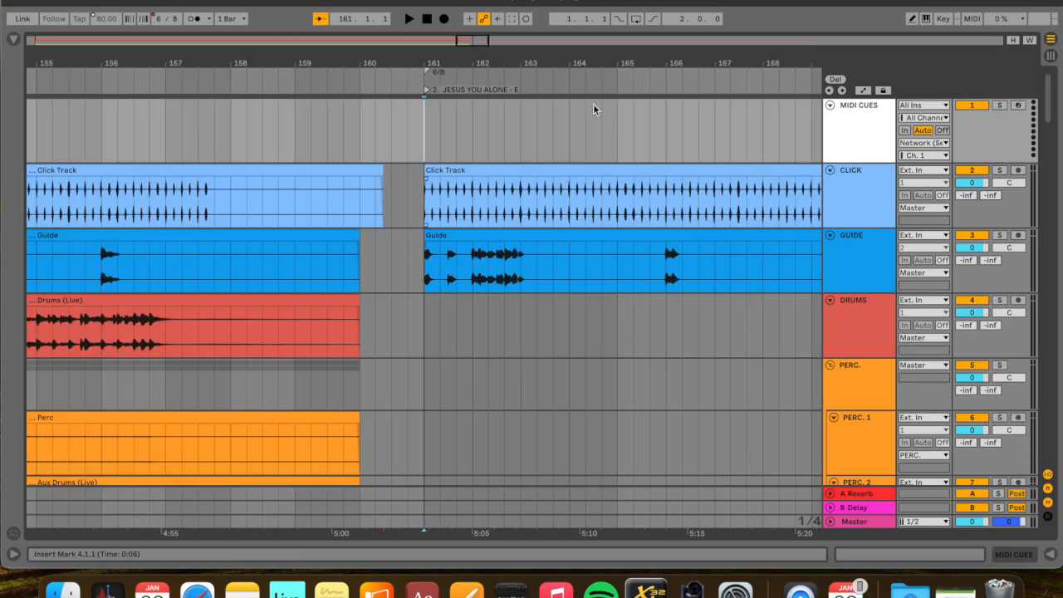
key(w)
scroll(488, 262, down, 20)
scroll(489, 262, up, 20)
scroll(474, 204, up, 10)
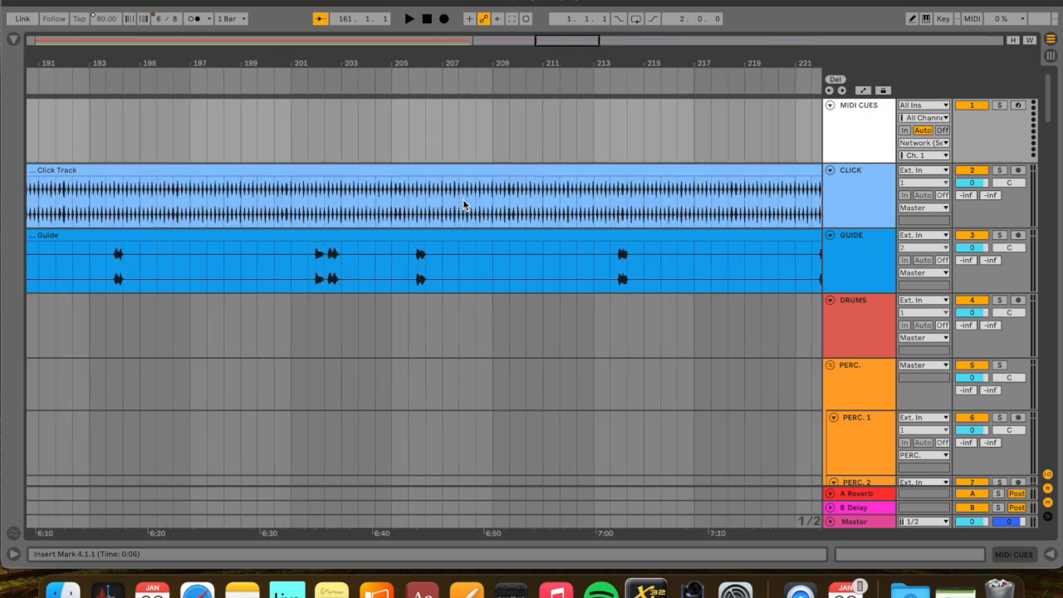
key(alt+Left)
scroll(133, 273, up, 4)
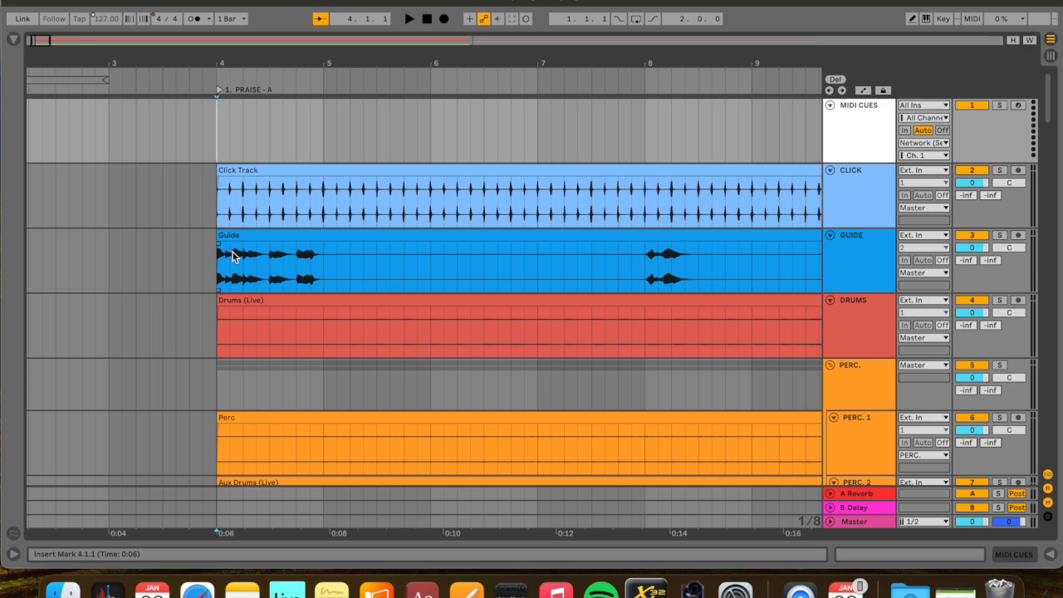
Insert a MIDI track below VOX FX and move it out of the VOX group
click(175, 197)
scroll(175, 196, down, 15)
scroll(175, 196, left, 2)
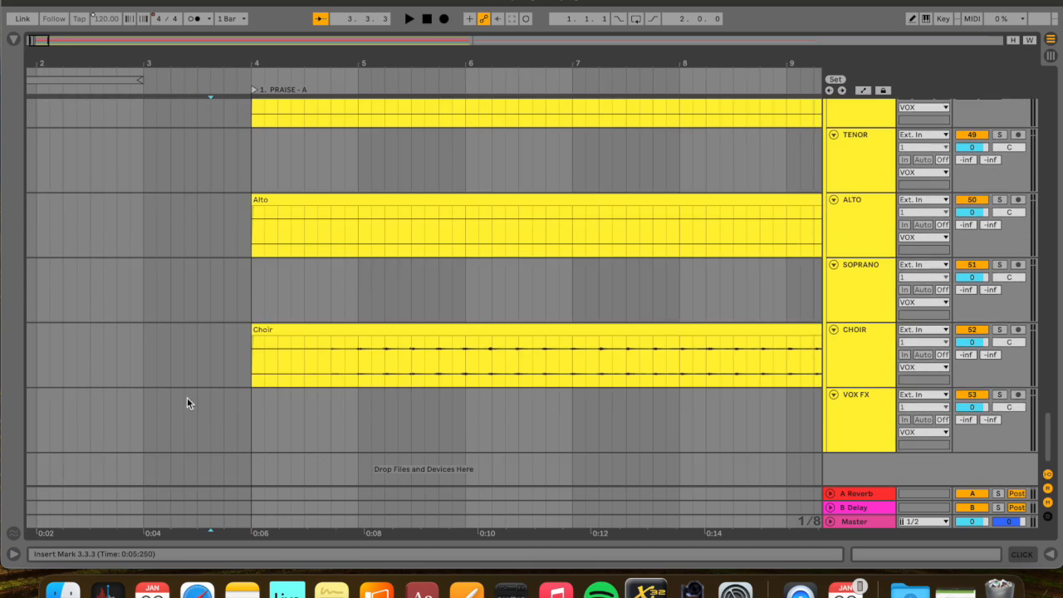
click(185, 401)
click(847, 447)
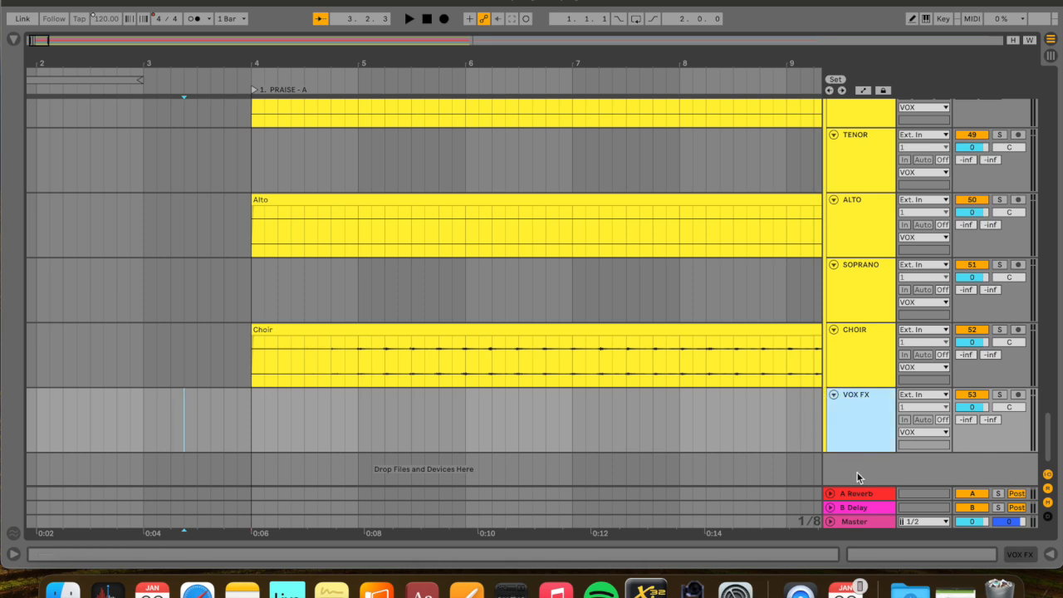
key(super+shift+t)
click(856, 417)
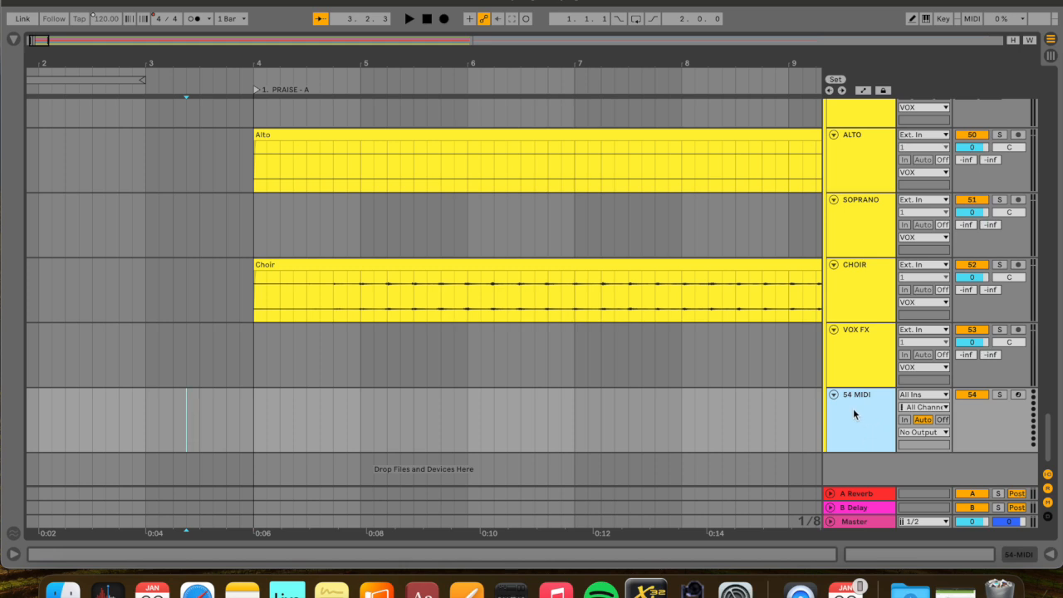
drag(859, 406, 865, 465)
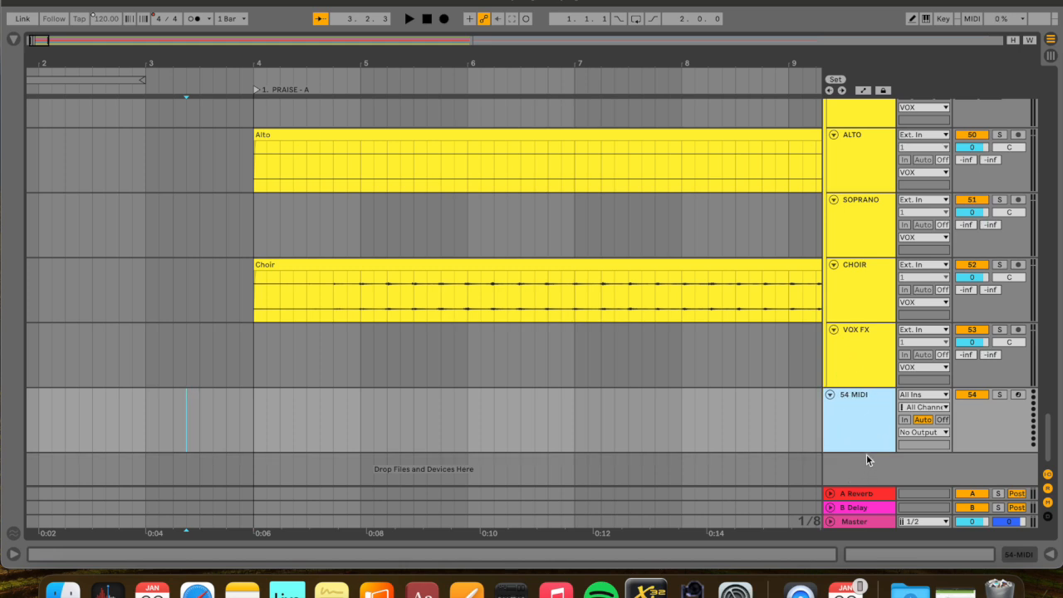
Color the new MIDI track pink and rename it FADE TRACK
right_click(855, 407)
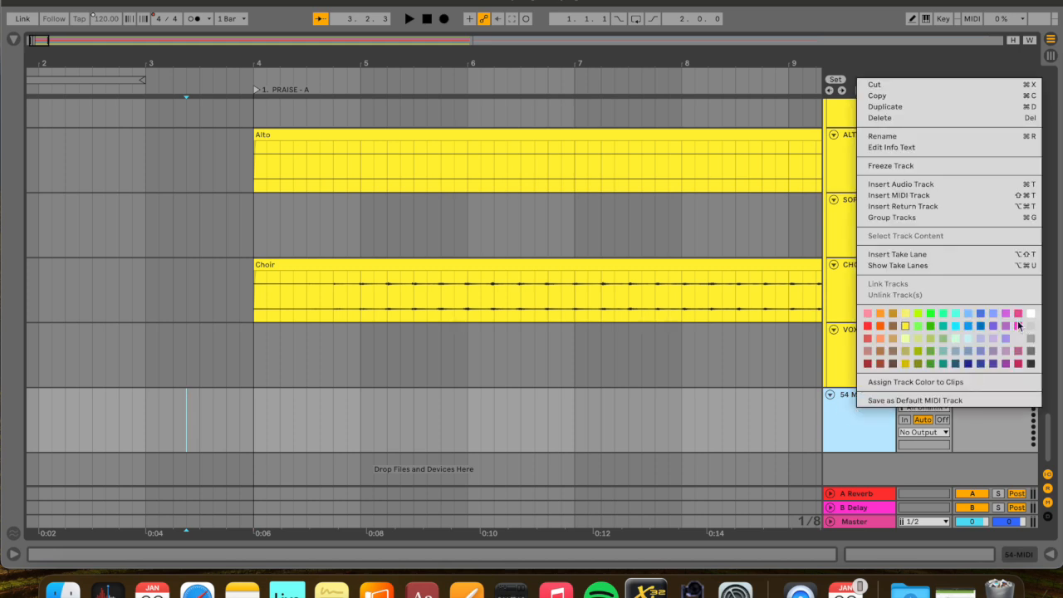
click(1019, 316)
click(871, 434)
key(super+r)
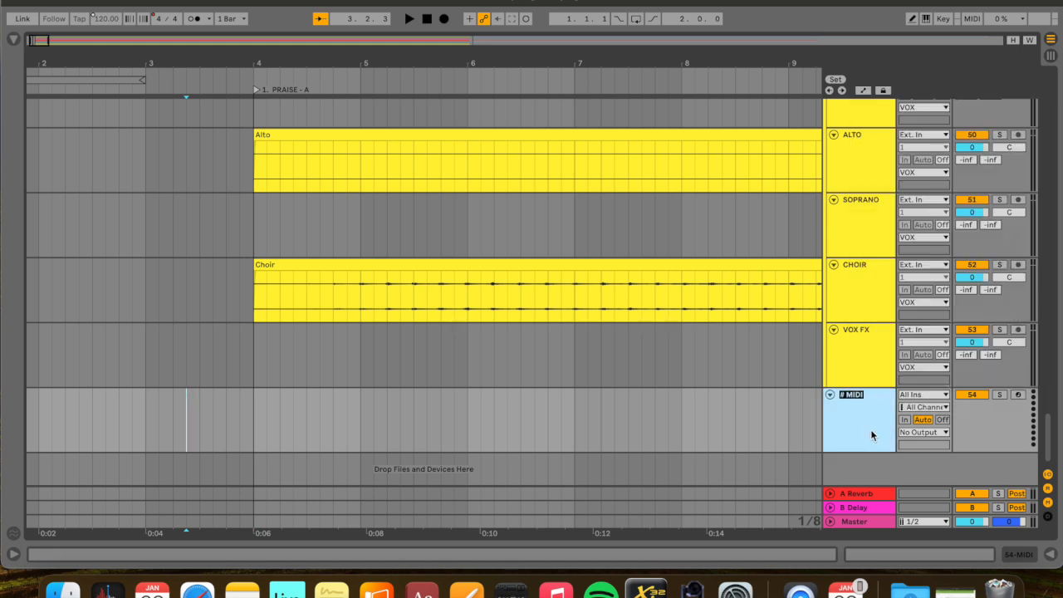
text(FADE TRACK)
key(Return)
click(791, 423)
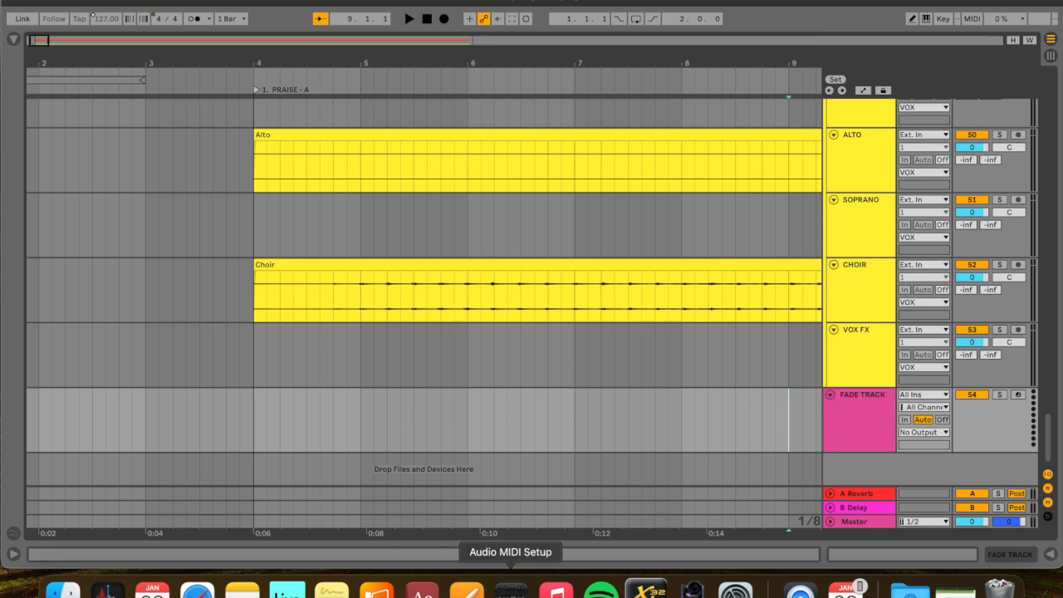
Switch to Audio MIDI Setup and check the IAC Driver's Master Fade Bus port, closing it without applying changes
click(510, 584)
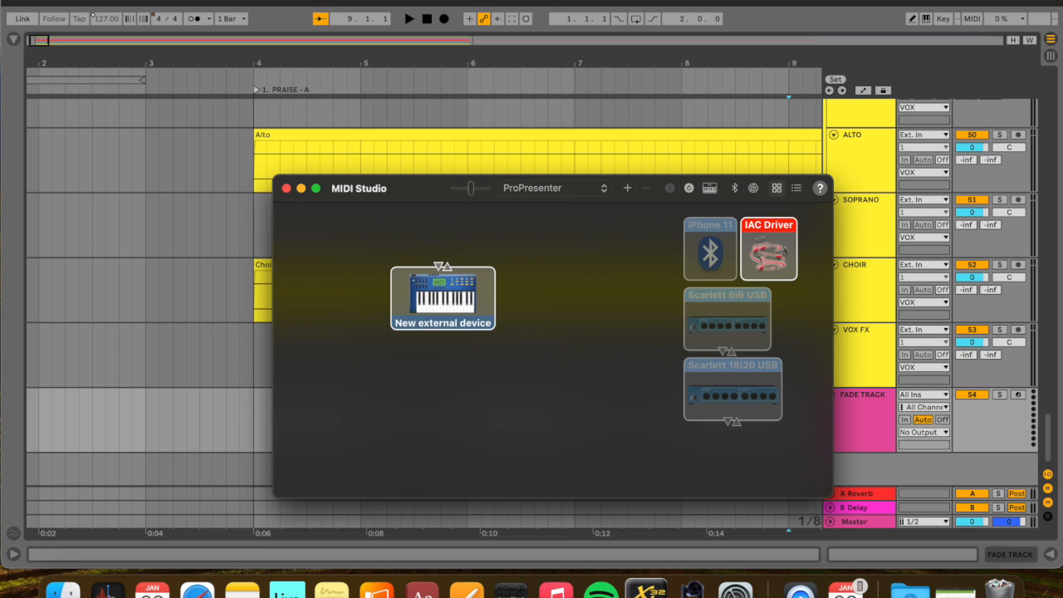
click(223, 1)
mouse_move(274, 0)
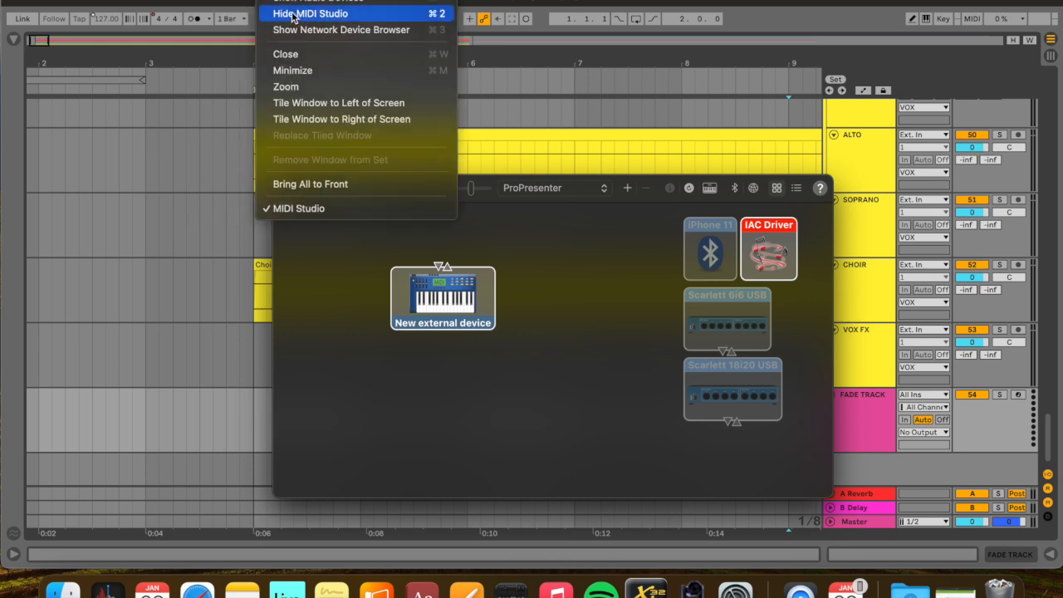
click(534, 297)
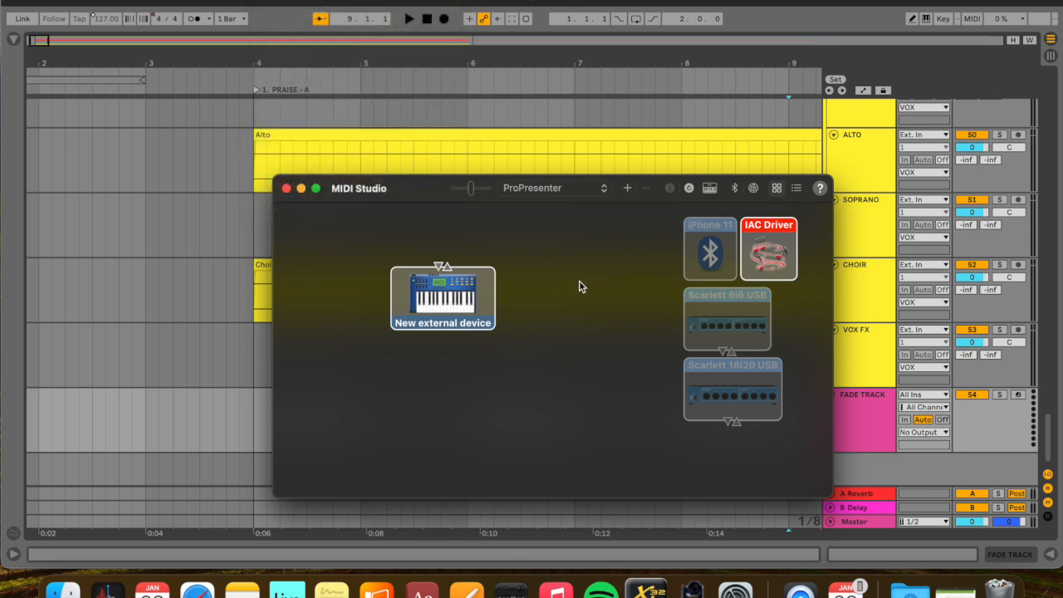
double_click(774, 246)
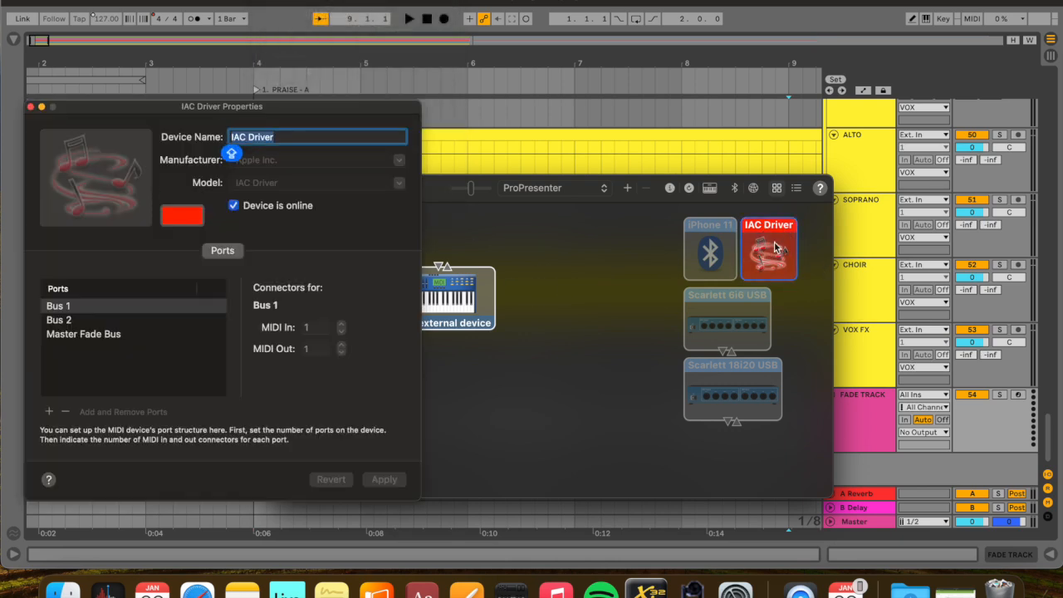
click(79, 335)
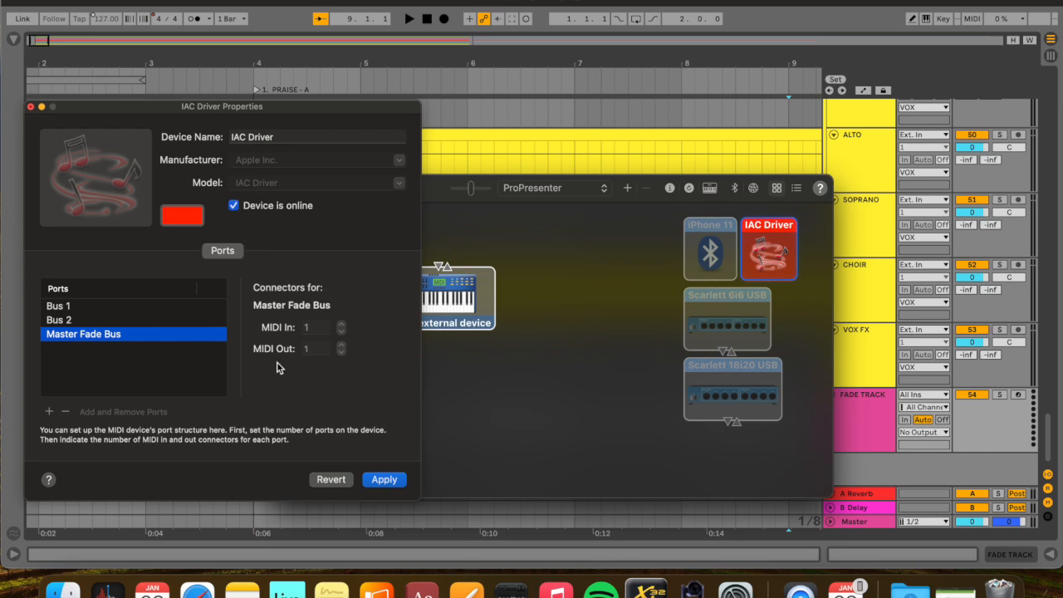
click(32, 108)
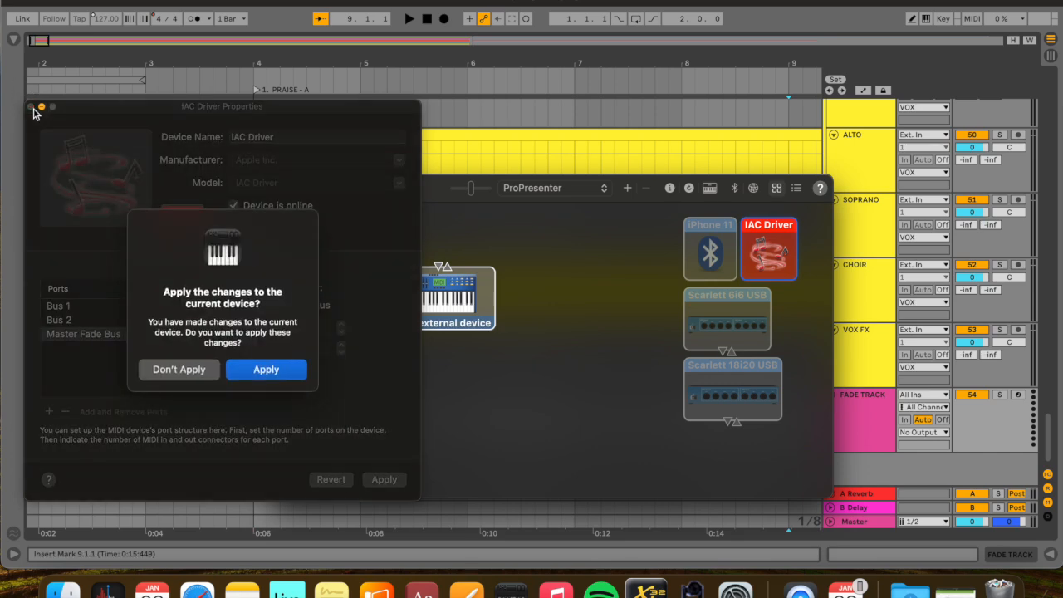
click(178, 370)
click(286, 189)
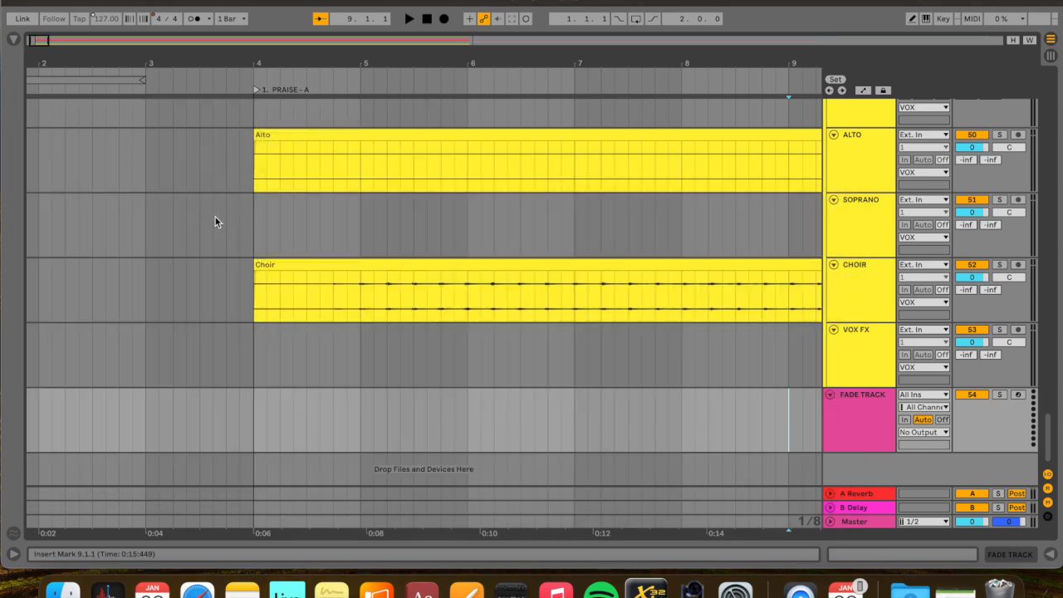
Set FADE TRACK's MIDI input to No Input and its output to IAC Driver (Master Fade Bus)
click(863, 413)
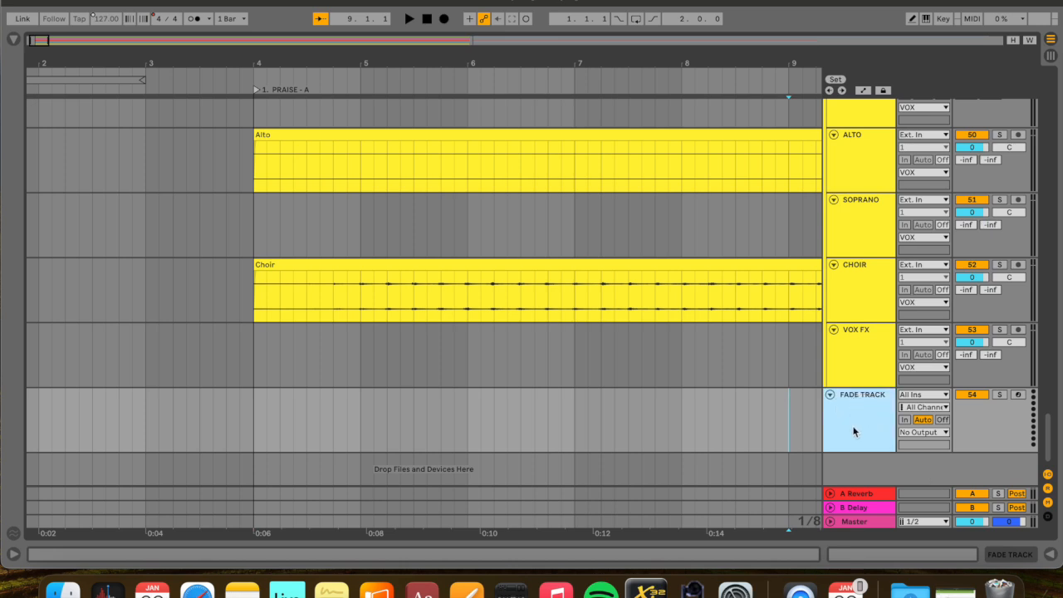
click(911, 399)
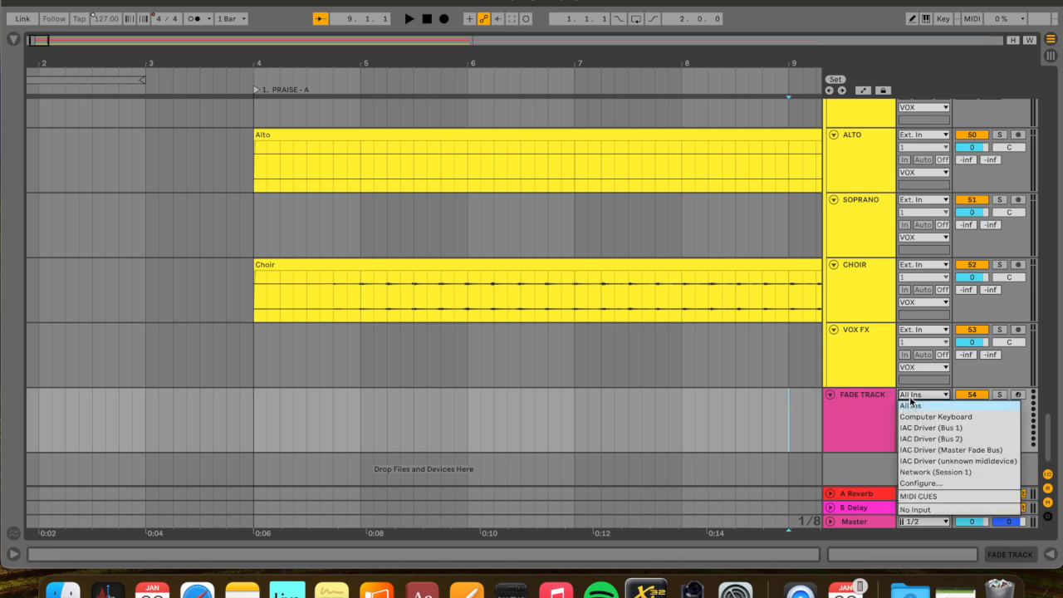
click(927, 510)
click(929, 433)
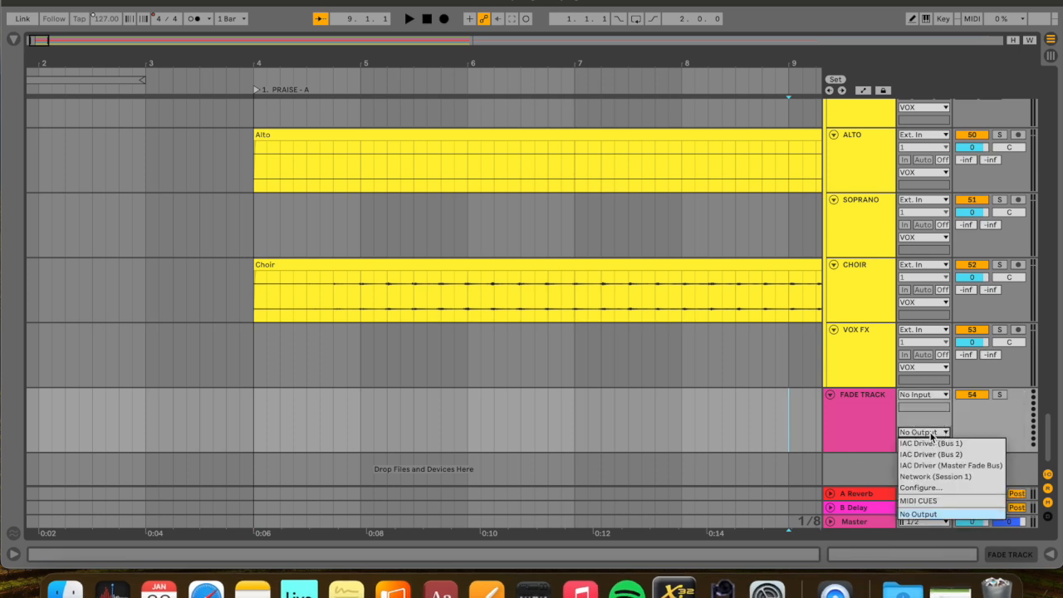
click(982, 466)
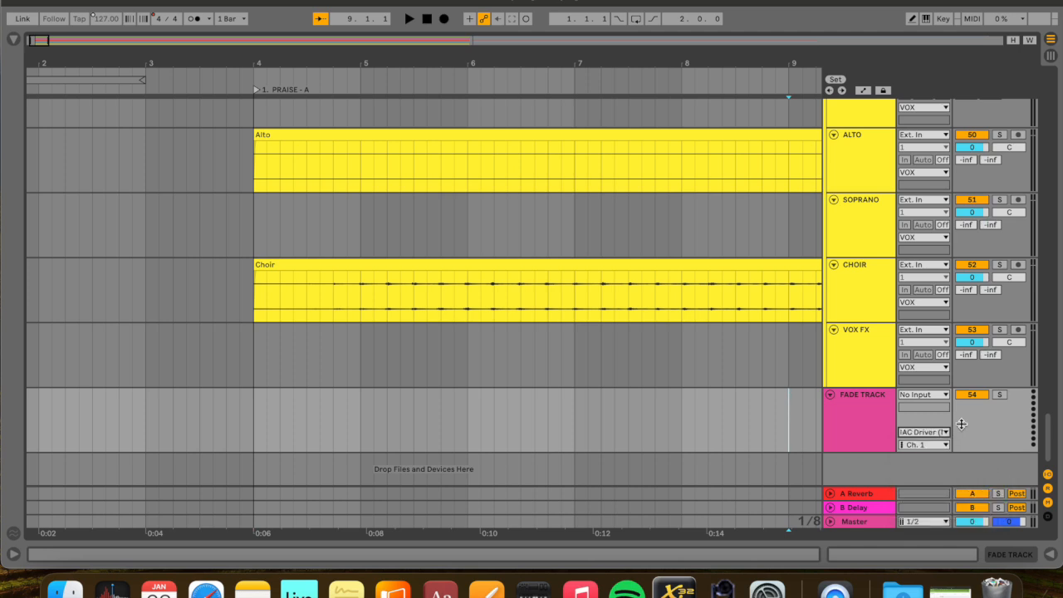
Insert an empty one-bar MIDI clip at bar 2 on FADE TRACK and turn off its looping
scroll(379, 397, left, 3)
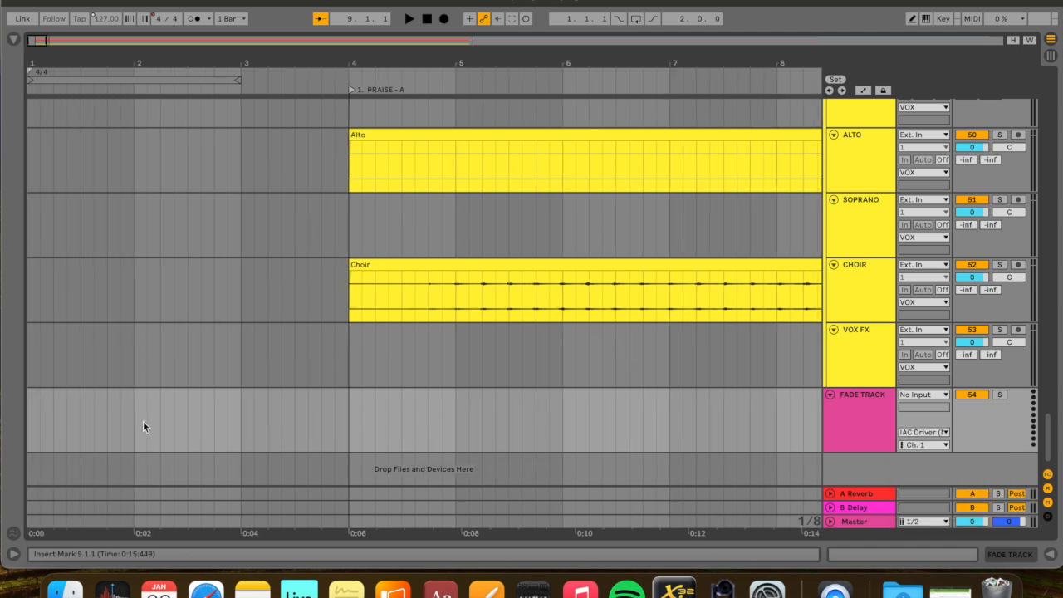
right_click(124, 81)
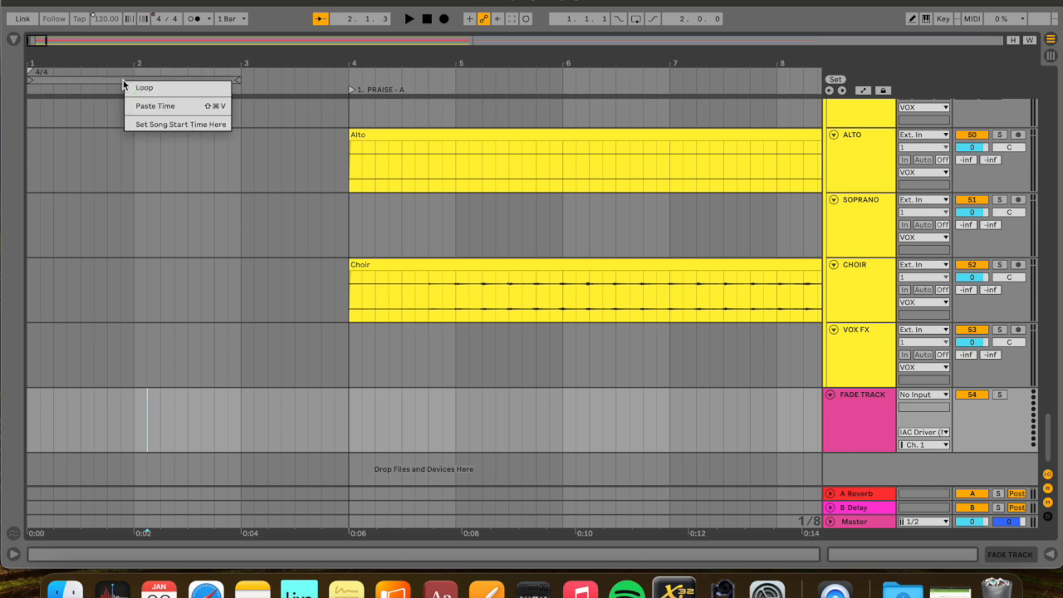
click(131, 348)
drag(134, 412, 236, 412)
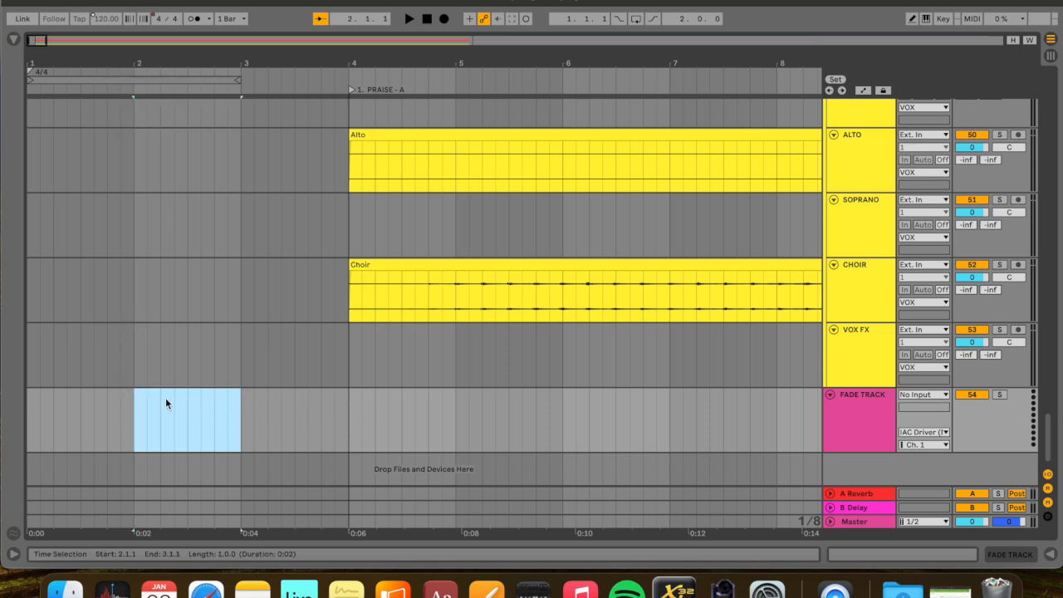
click(145, 0)
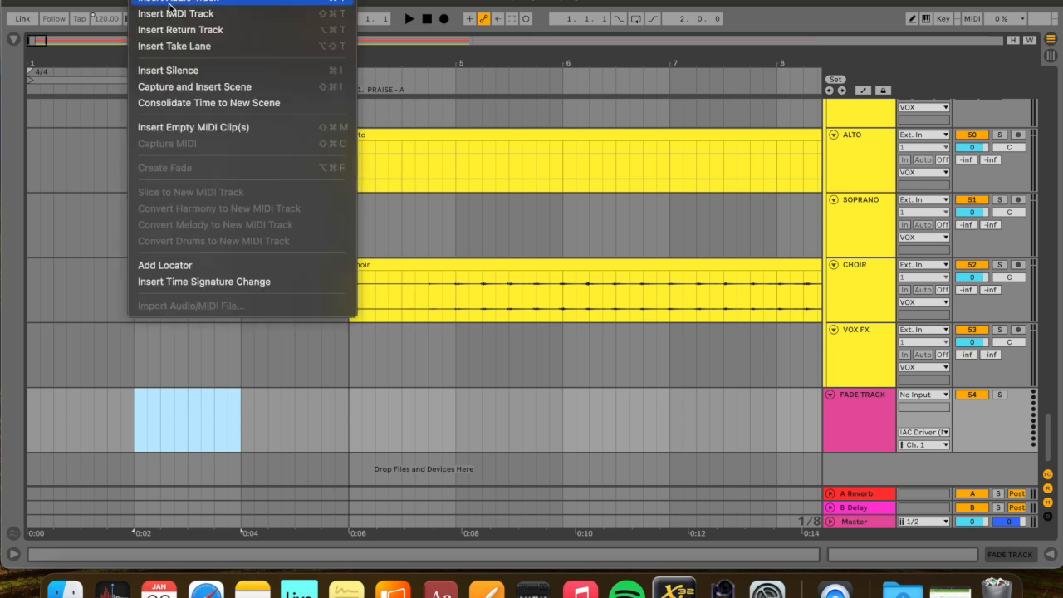
click(191, 128)
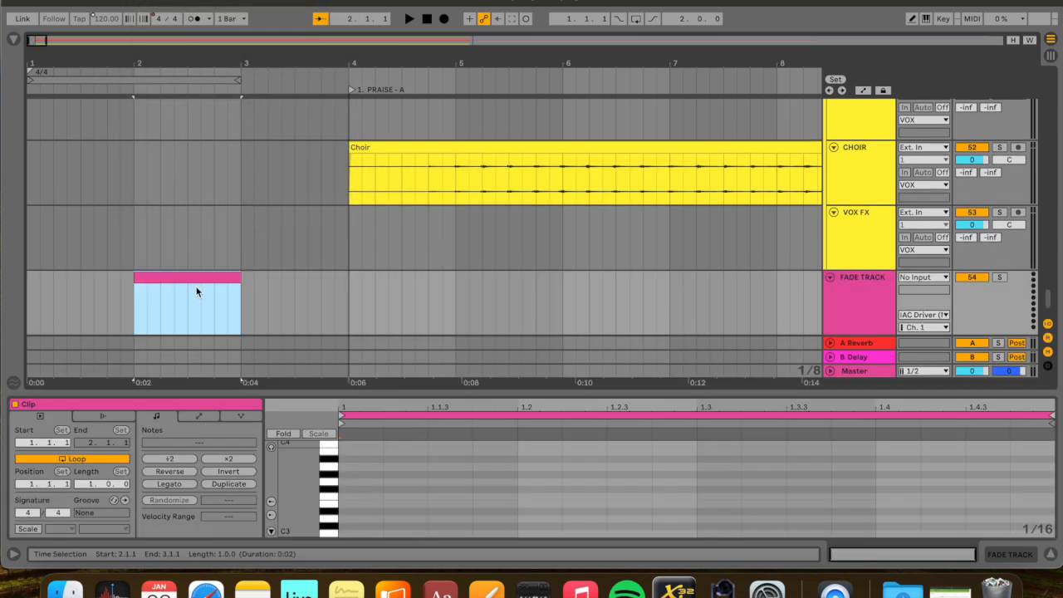
click(85, 459)
scroll(123, 273, down, 1)
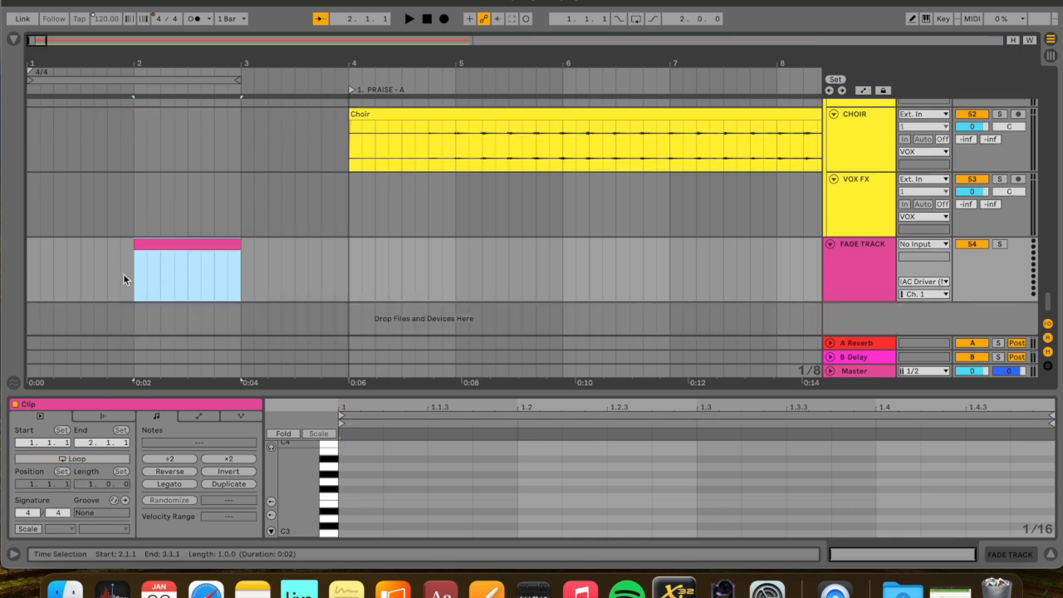
Add a B5 note to the FADE TRACK clip and extend it across the full bar
scroll(337, 478, up, 5)
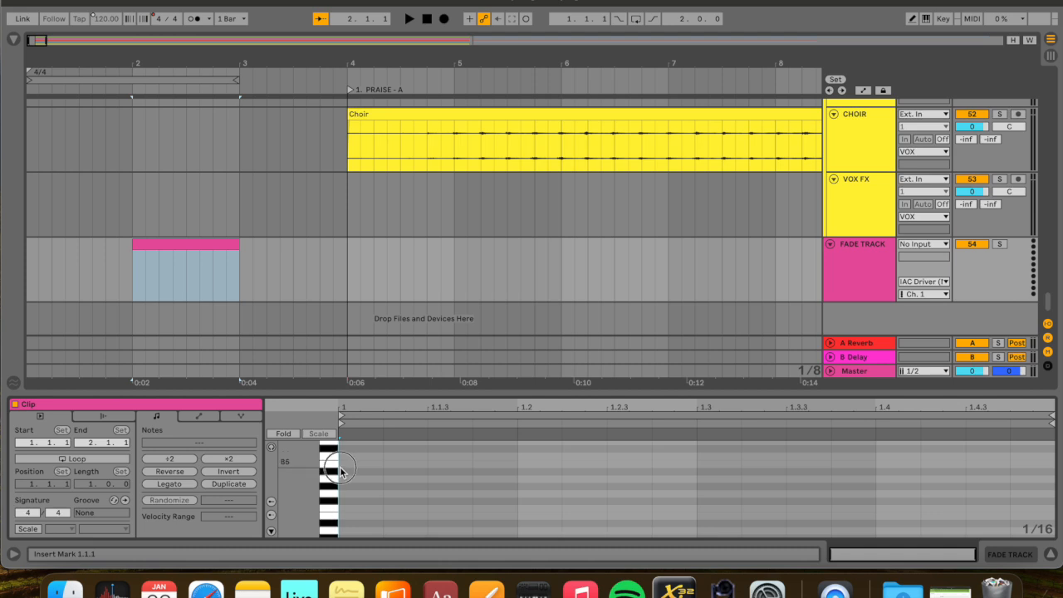
double_click(339, 466)
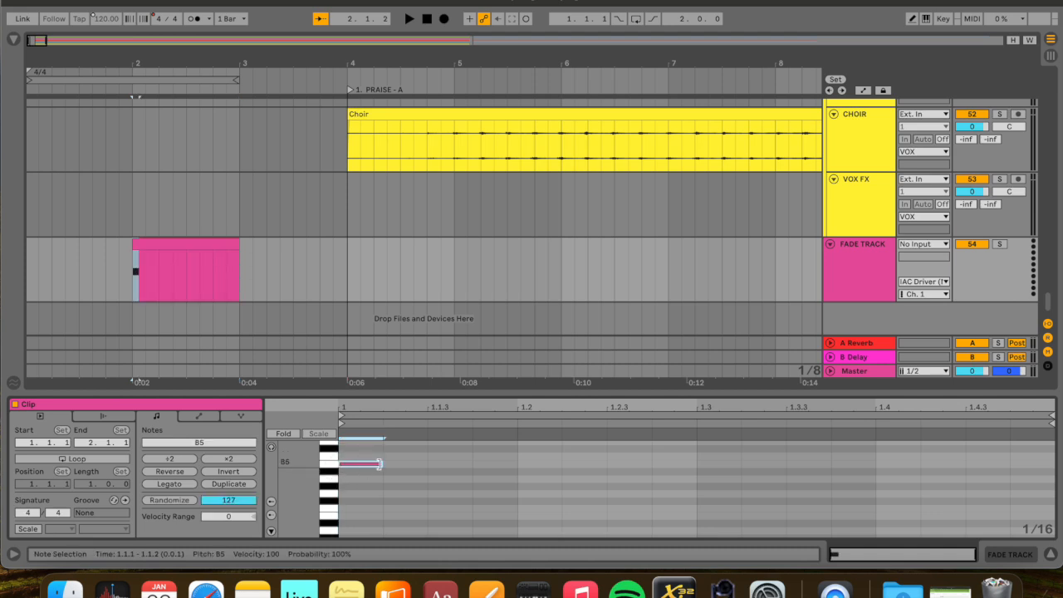
drag(381, 464, 1053, 463)
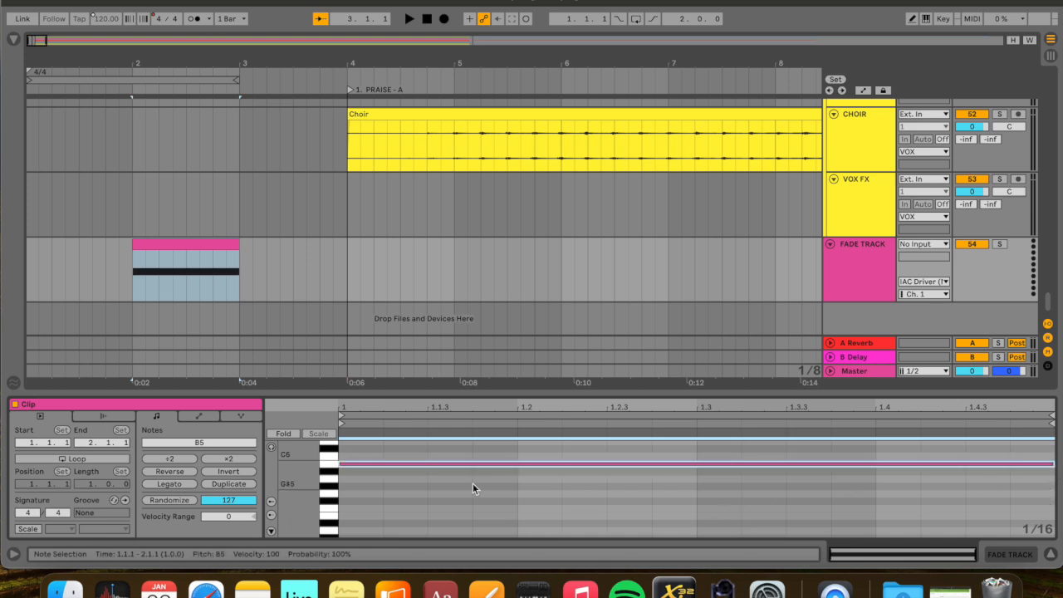
key(b)
key(b)
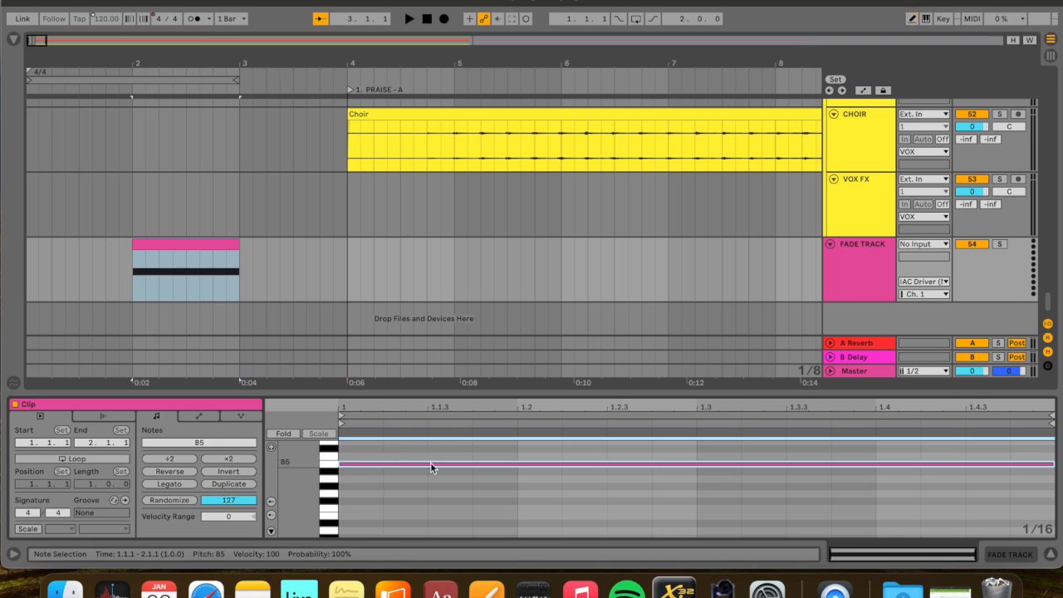
Show the clip's MIDI Ctrl envelope for controller 7: Channel Volume
click(201, 416)
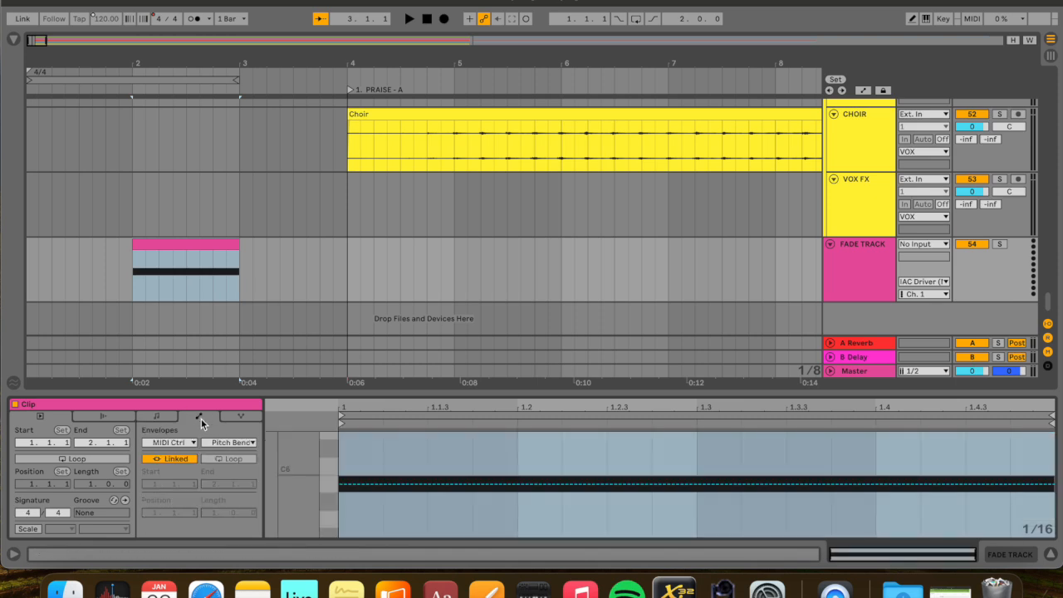
click(190, 446)
click(190, 446)
click(249, 444)
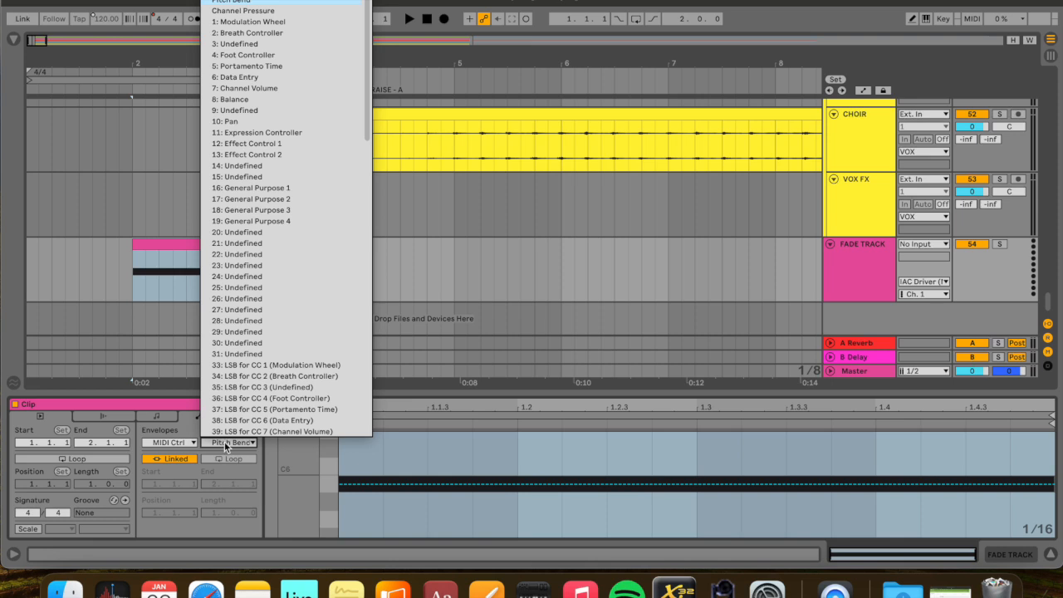
click(253, 87)
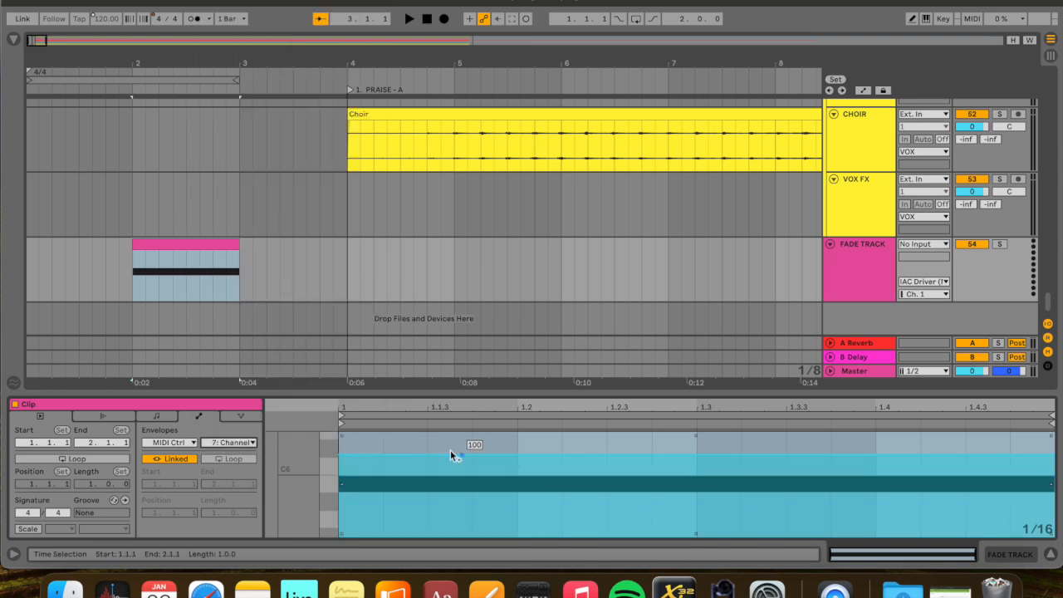
Draw the Channel Volume envelope as a straight fade from 100 at the clip's start to the minimum at its end, and hide the clip view
click(338, 453)
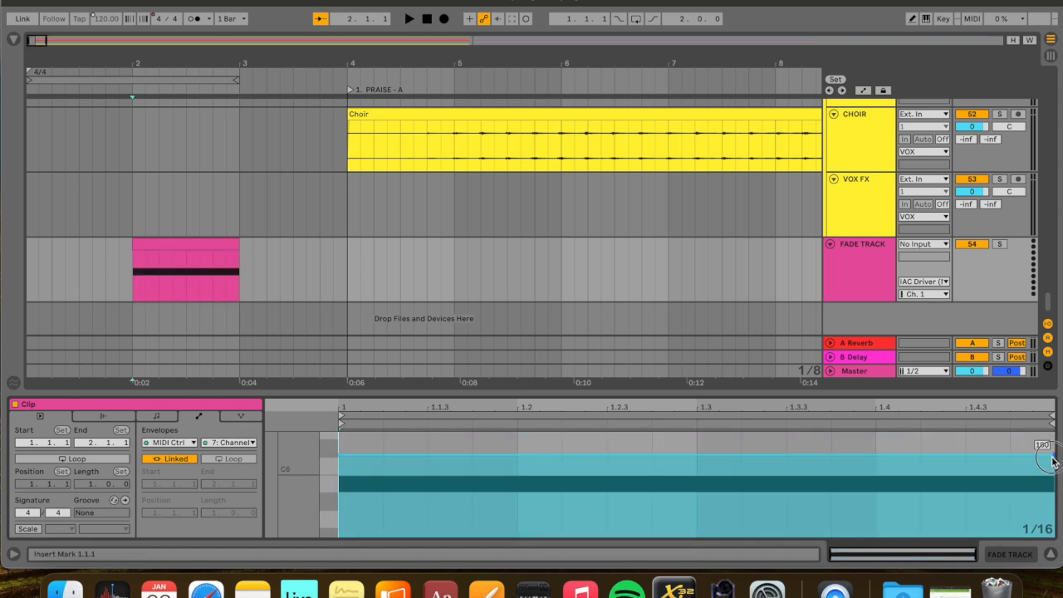
drag(1048, 454, 1040, 530)
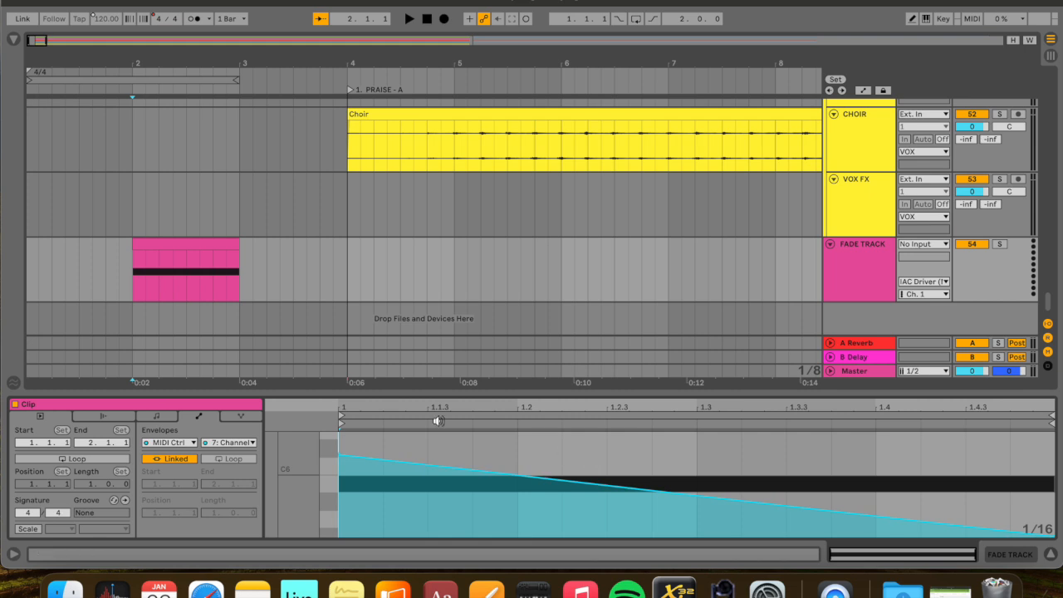
click(270, 249)
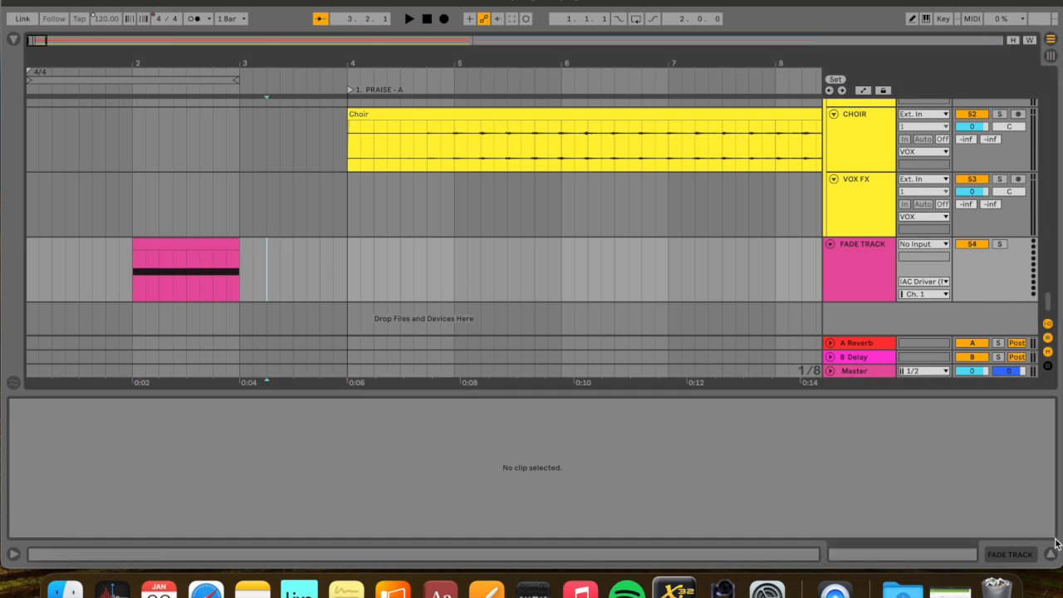
click(1049, 554)
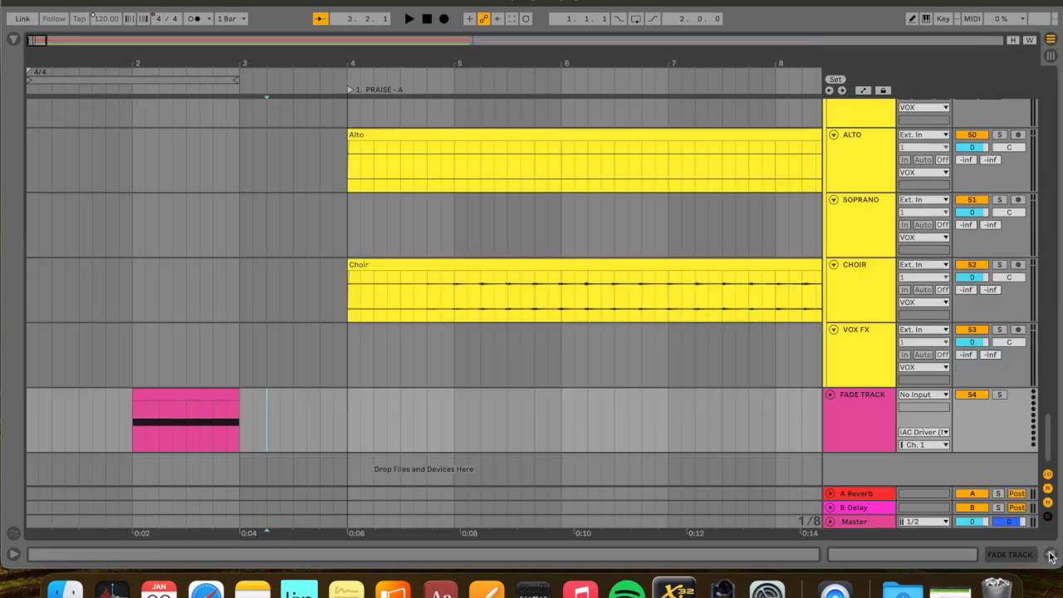
Select the FADE TRACK clip, enter MIDI mapping mode and play the clip to map the CLICK track's volume to channel 1 CC 7
click(192, 397)
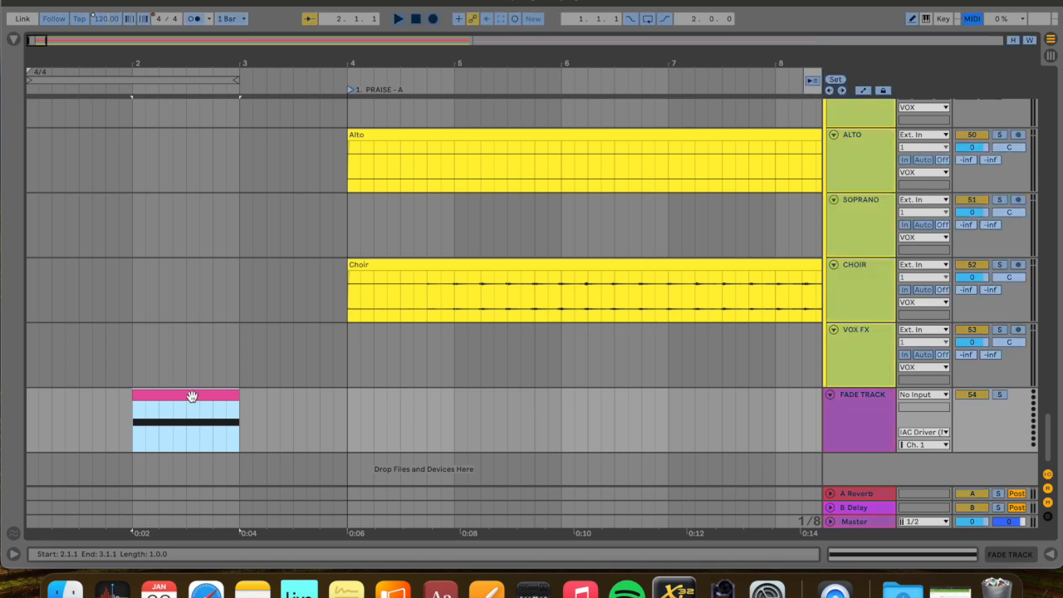
click(970, 20)
scroll(975, 206, up, 15)
scroll(975, 206, up, 10)
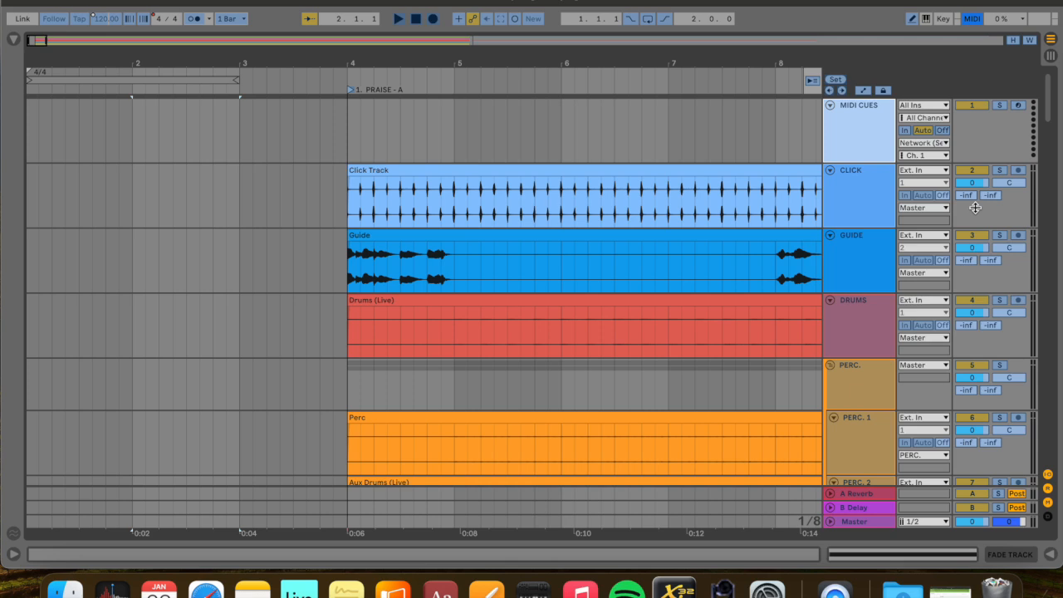
scroll(975, 206, down, 1)
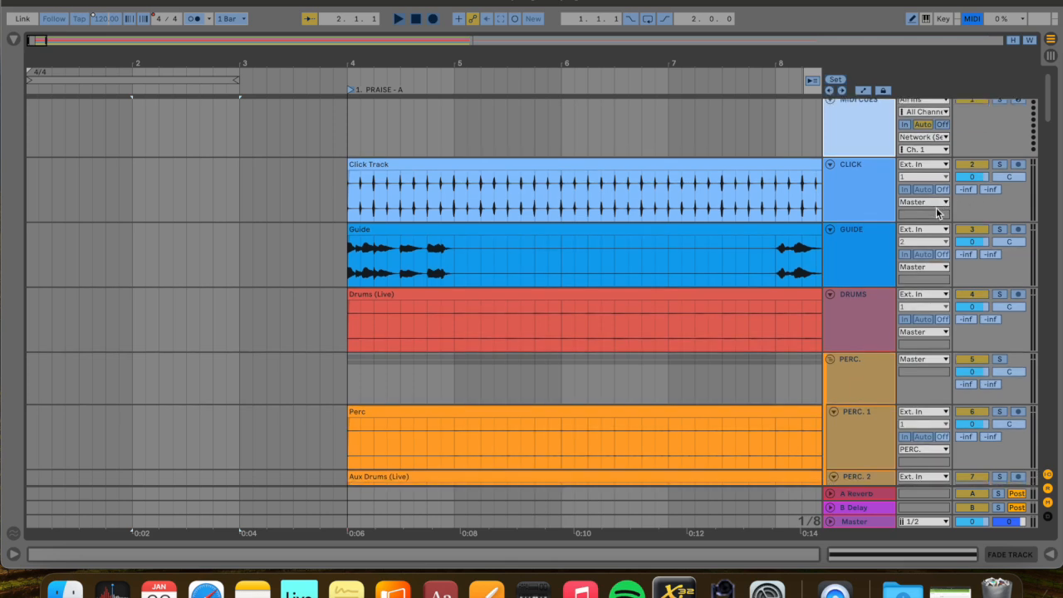
click(976, 175)
click(971, 374)
click(978, 181)
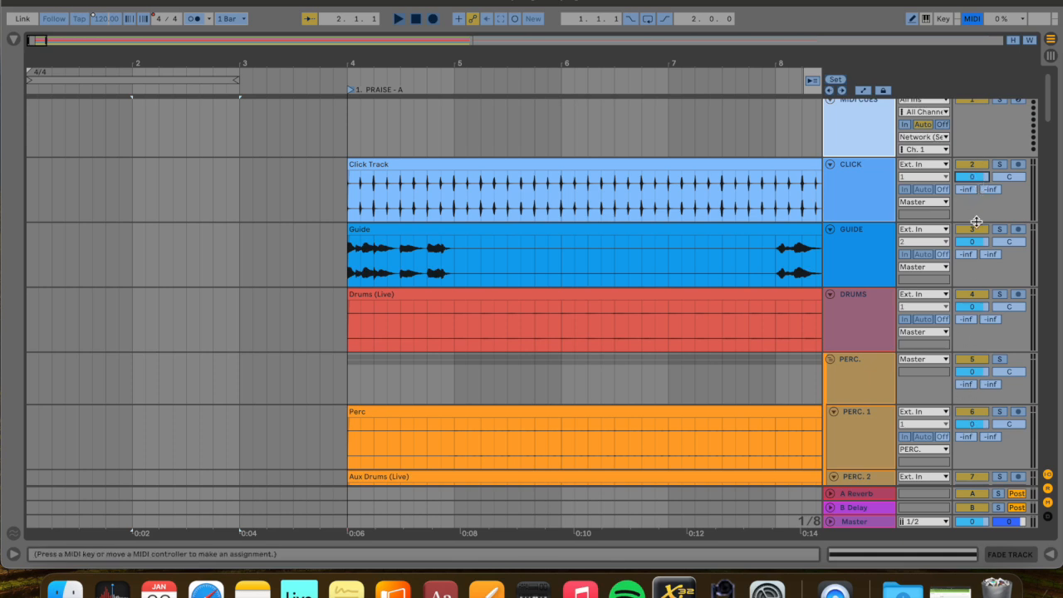
key(space)
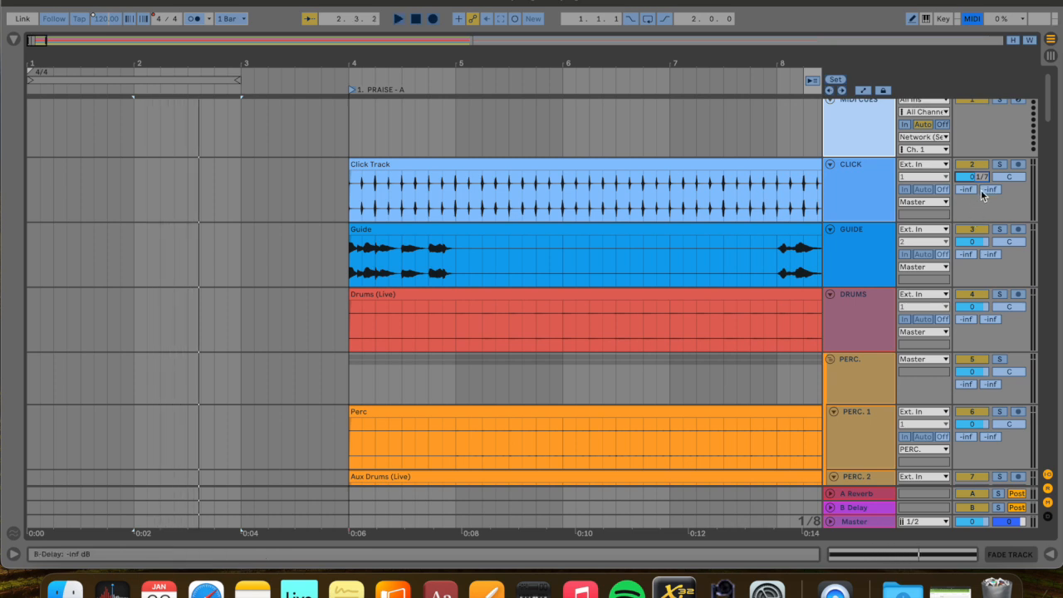
Map the GUIDE and DRUMS track volumes to channel 1 CC 7 by playing the fade clip
click(977, 242)
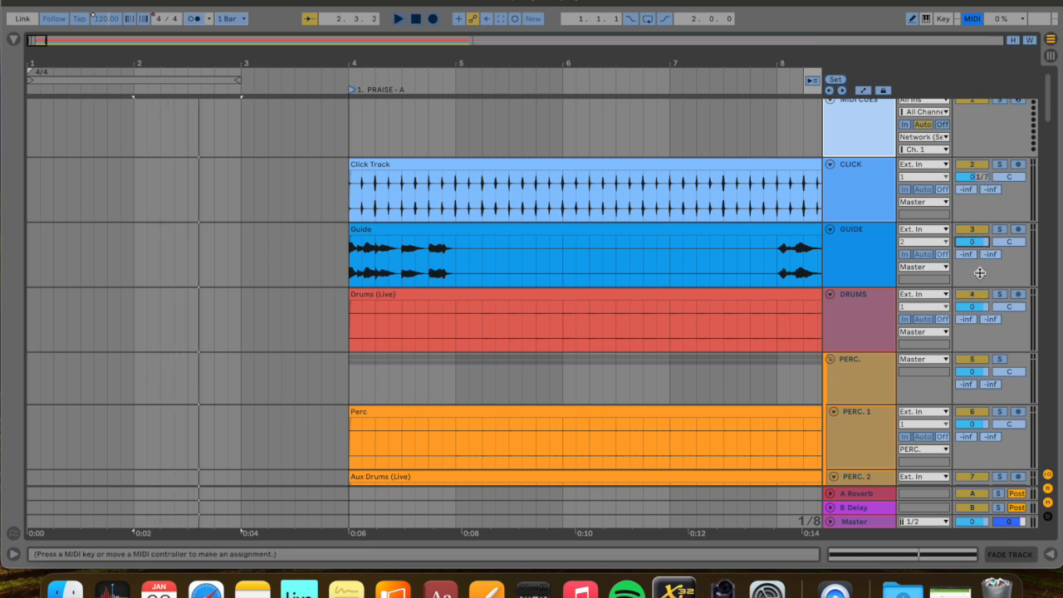
scroll(988, 270, down, 3)
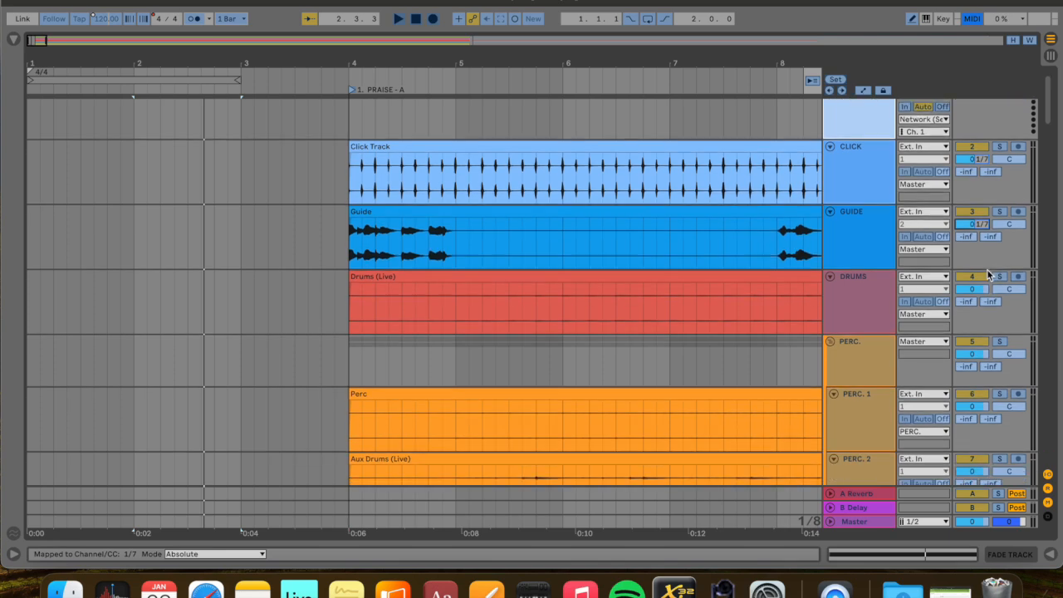
click(977, 225)
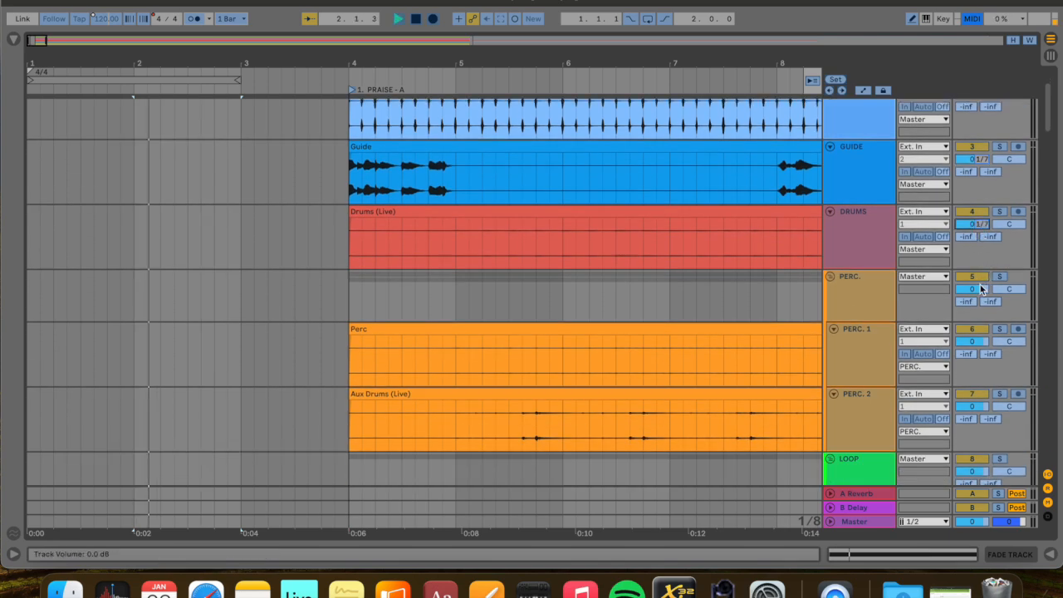
Map the PERC. and LOOP group volumes to channel 1 CC 7 by playing the fade clip
scroll(990, 251, down, 5)
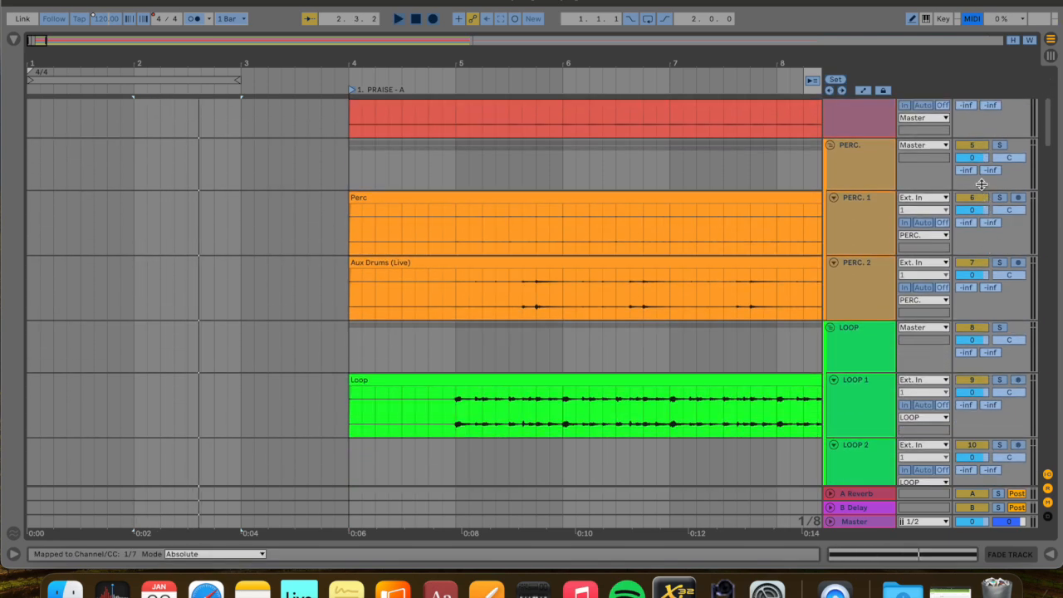
click(975, 158)
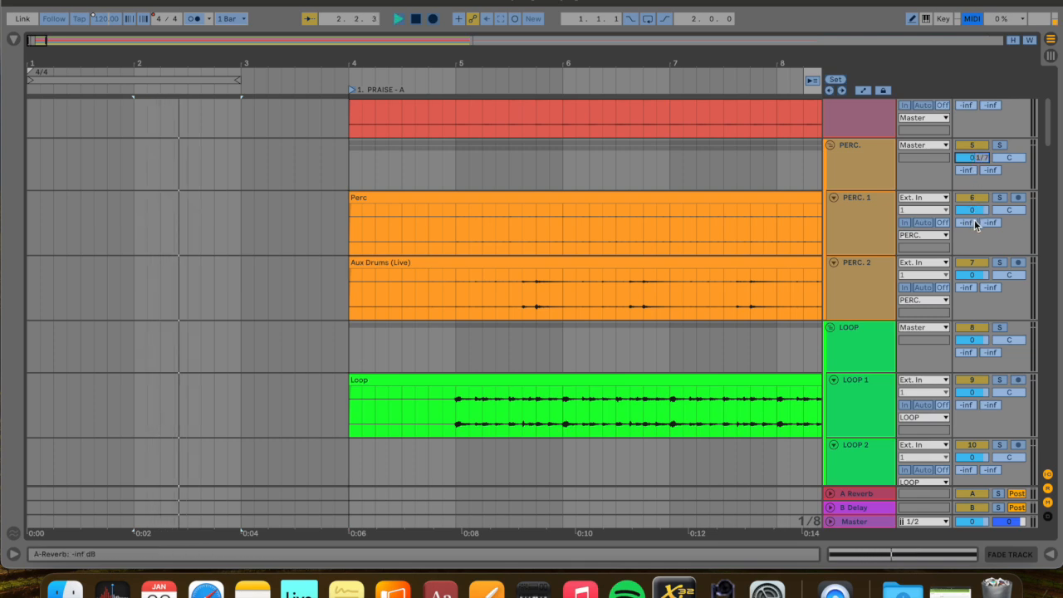
scroll(976, 224, down, 5)
click(972, 198)
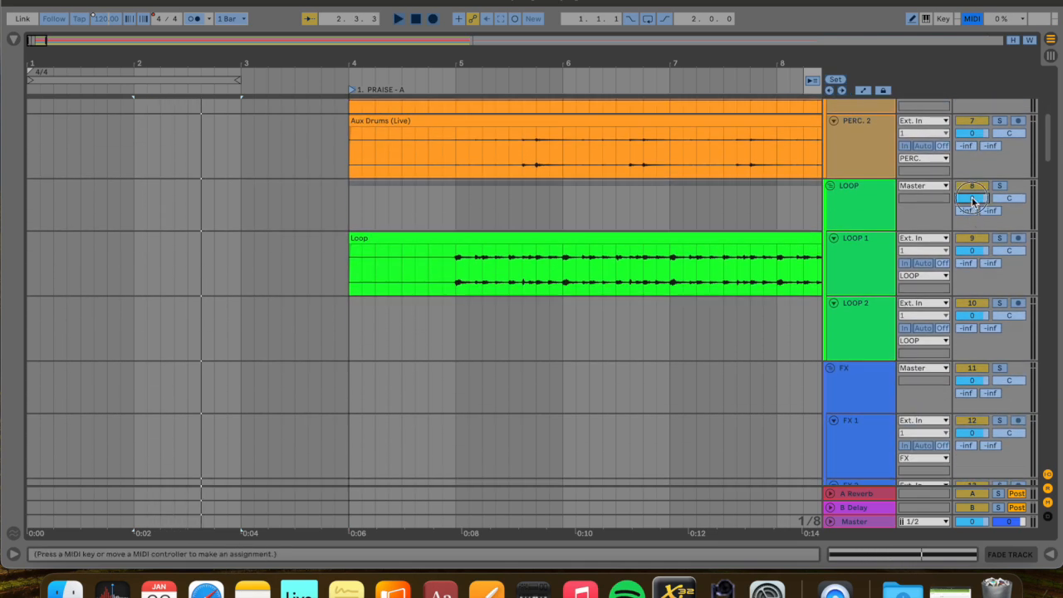
Map the FX group's volume to channel 1 CC 7 by playing the fade clip, leaving the individual tracks inside the groups unmapped
scroll(872, 225, up, 5)
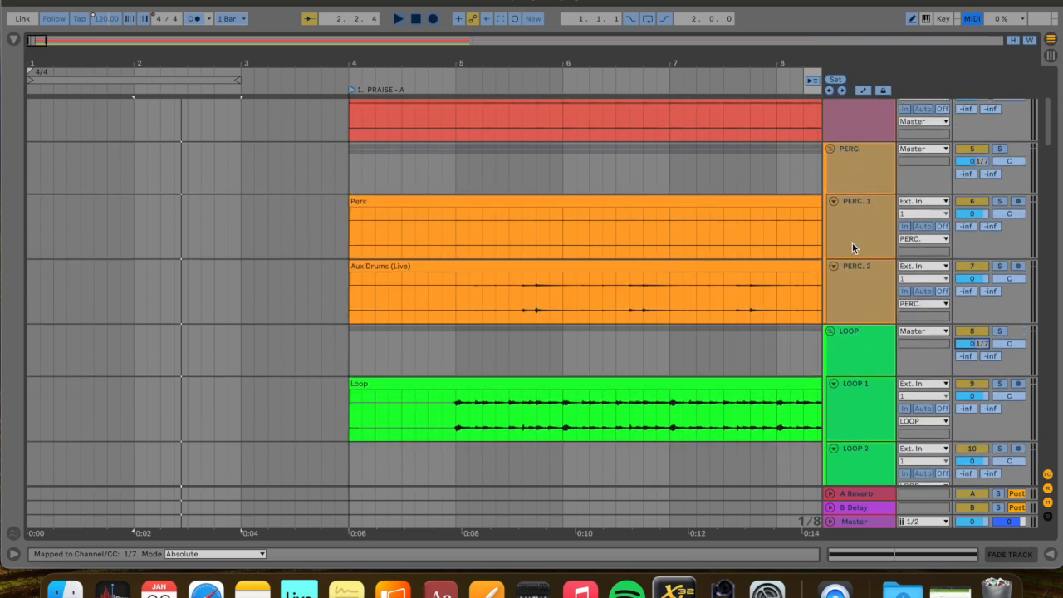
scroll(855, 308, down, 1)
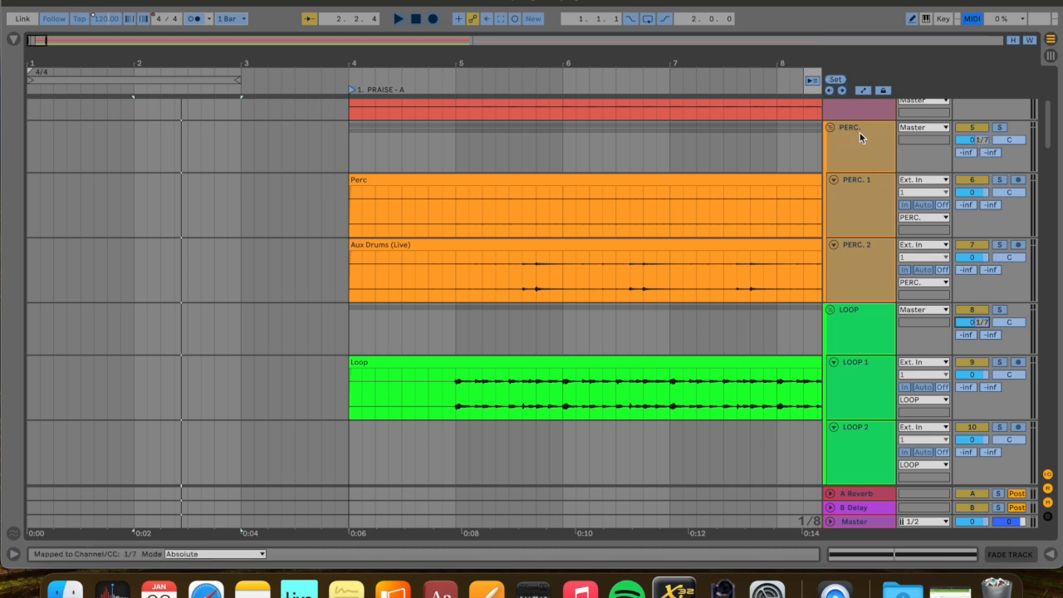
scroll(876, 158, down, 6)
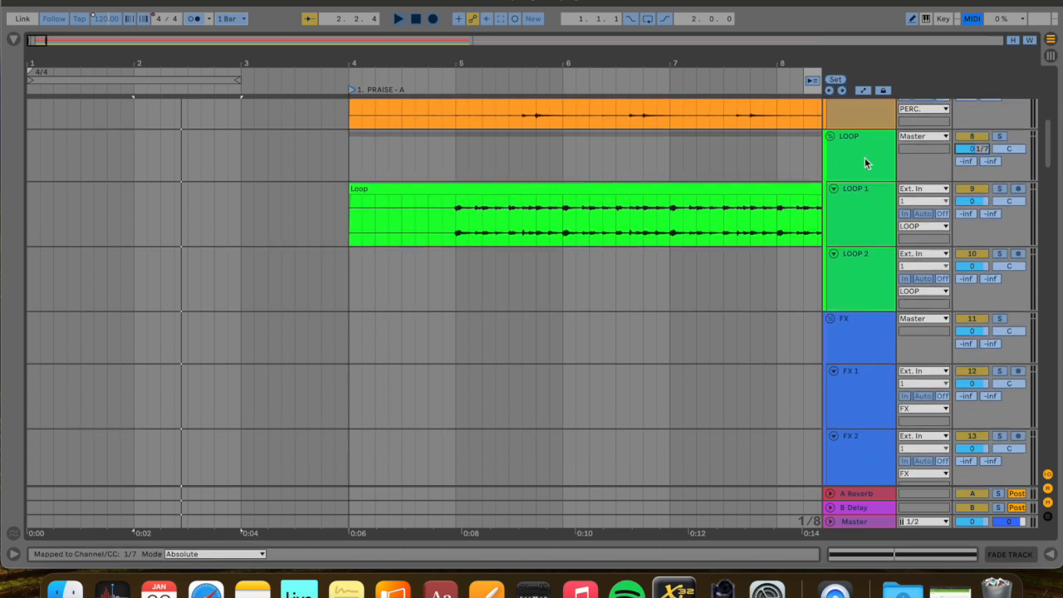
scroll(867, 155, down, 6)
click(967, 173)
key(space)
scroll(961, 233, up, 6)
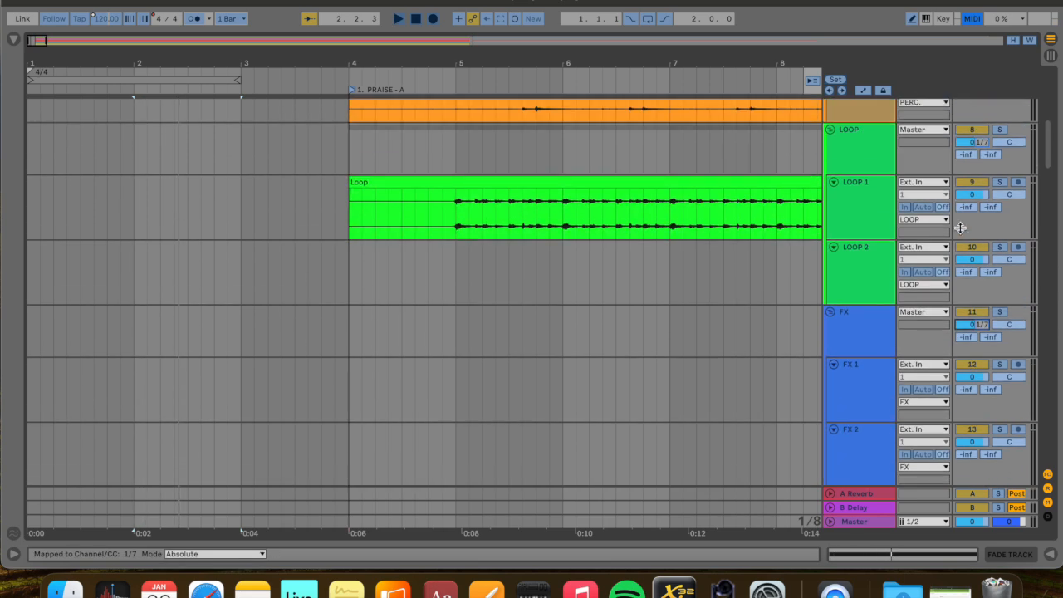
Map the BASS and AG group volumes to channel 1 CC 7 by playing the fade clip
scroll(960, 233, down, 6)
scroll(960, 233, down, 8)
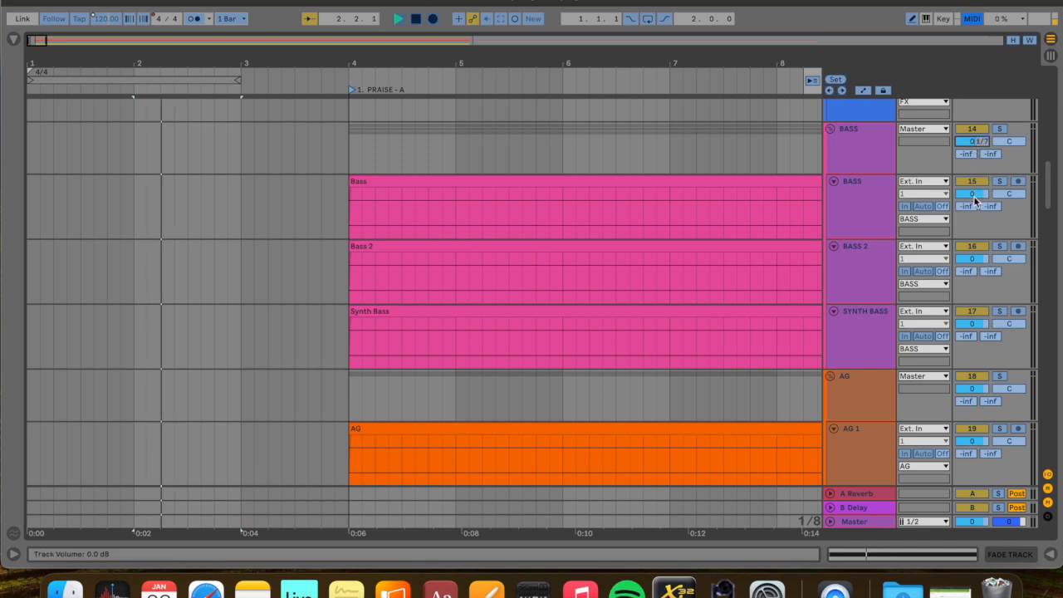
scroll(976, 202, down, 7)
click(971, 183)
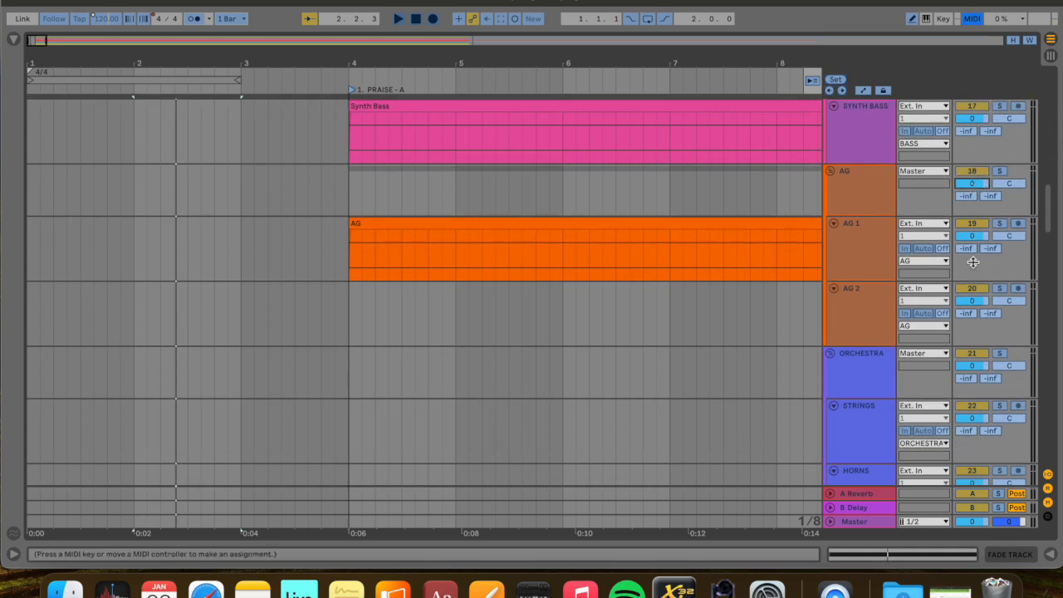
Map the ORCHESTRA and EG group volumes to channel 1 CC 7 by playing the fade clip
scroll(973, 249, down, 7)
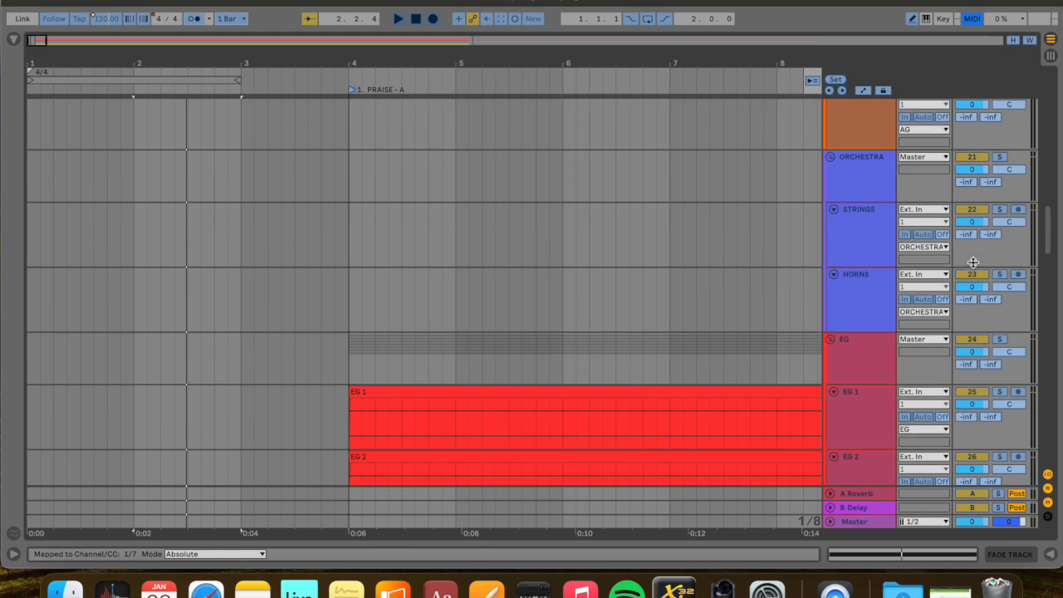
click(971, 171)
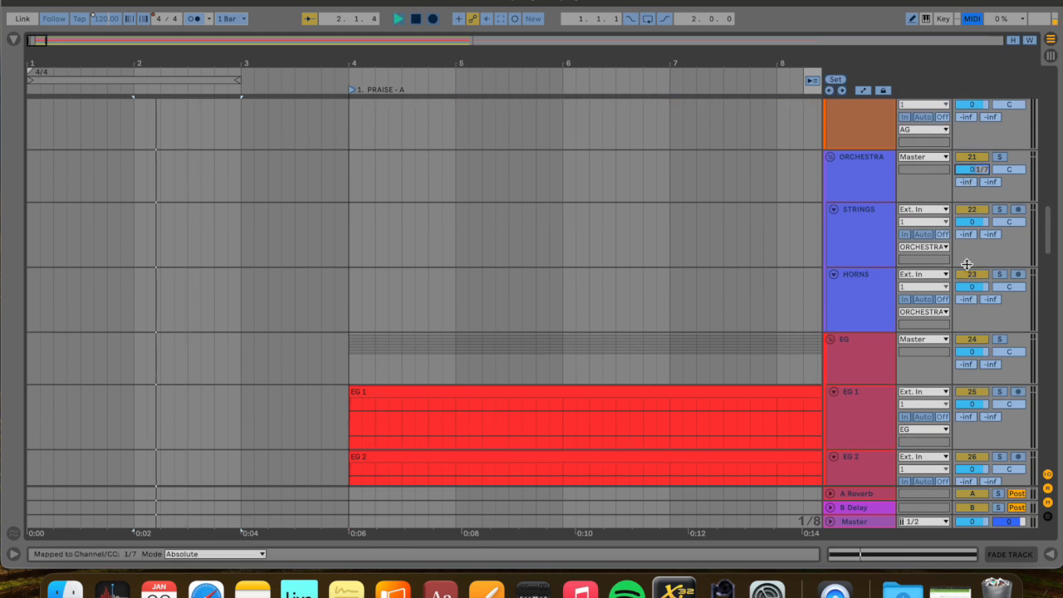
scroll(963, 191, down, 1)
scroll(963, 191, down, 5)
click(971, 202)
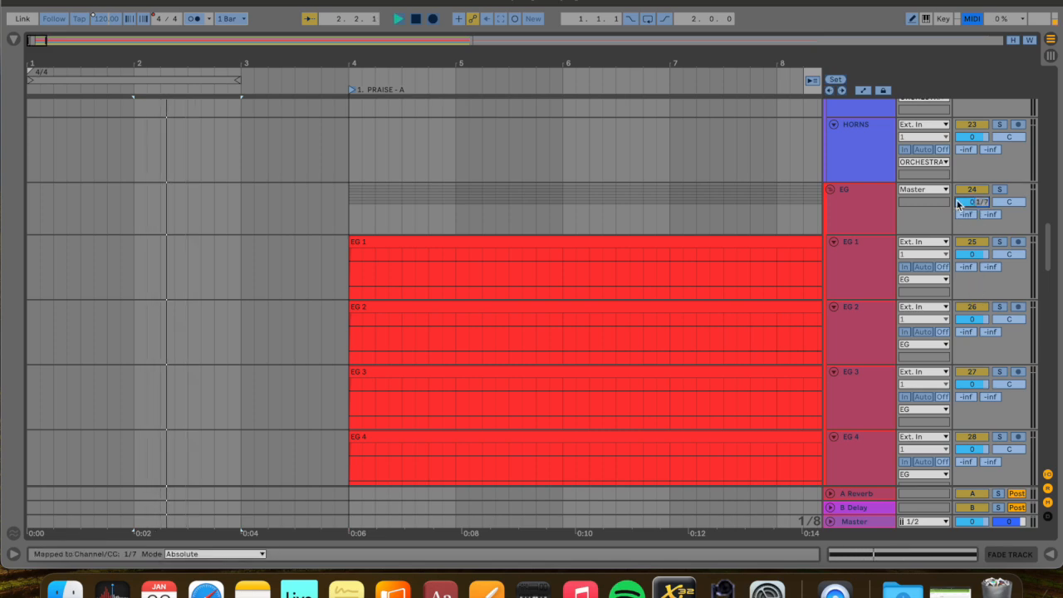
Map the PIANO and KEYS group volumes to channel 1 CC 7 by playing the fade clip
scroll(957, 200, down, 15)
scroll(956, 200, down, 5)
scroll(961, 136, up, 2)
click(974, 159)
scroll(973, 170, down, 5)
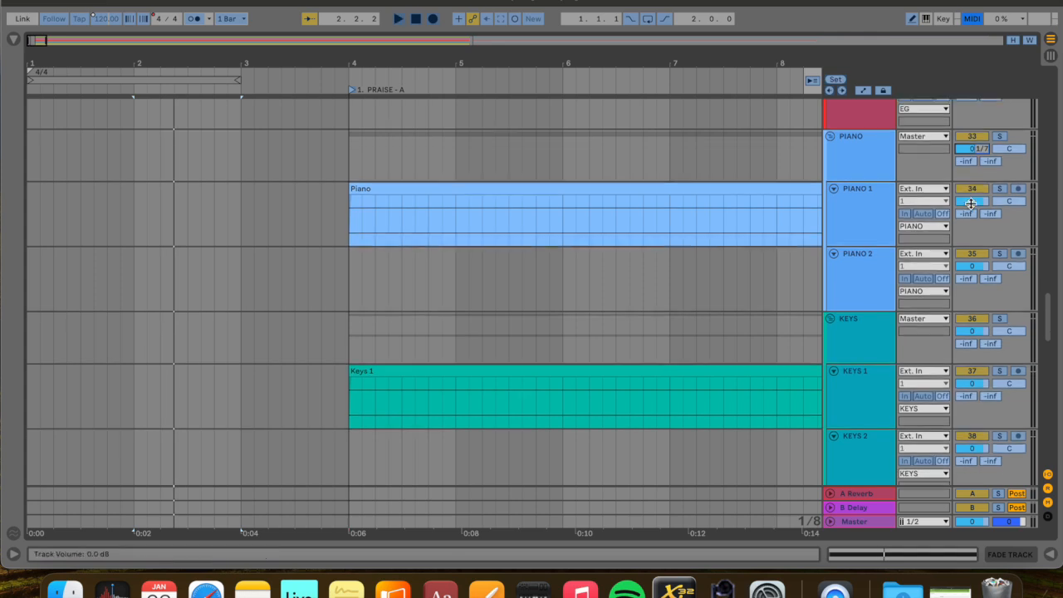
click(974, 191)
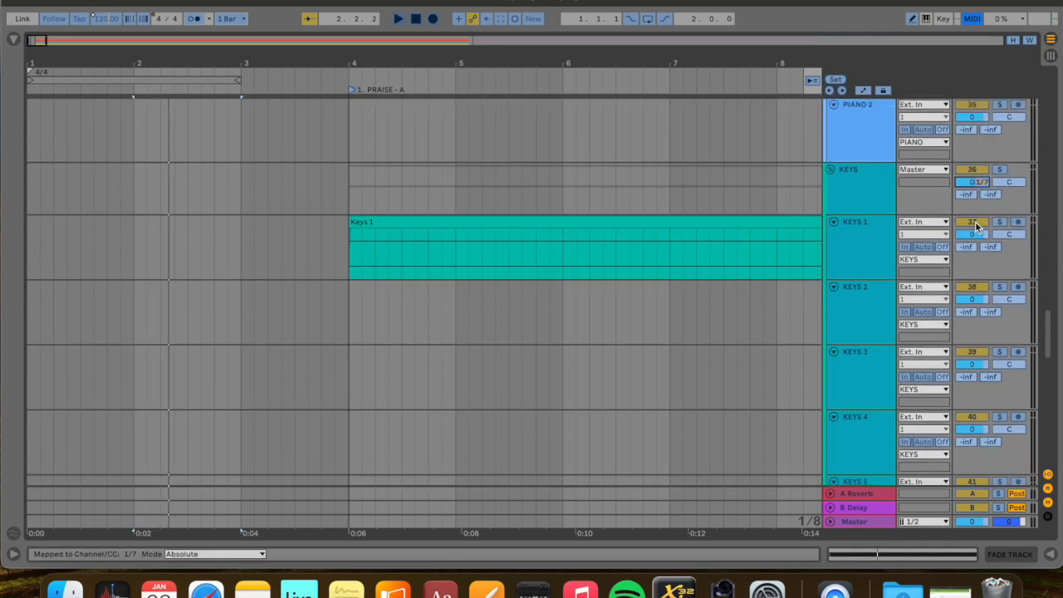
Map the VOX group's volume to channel 1 CC 7, leave MIDI mapping mode and deselect the fade clip
scroll(974, 200, down, 15)
click(977, 268)
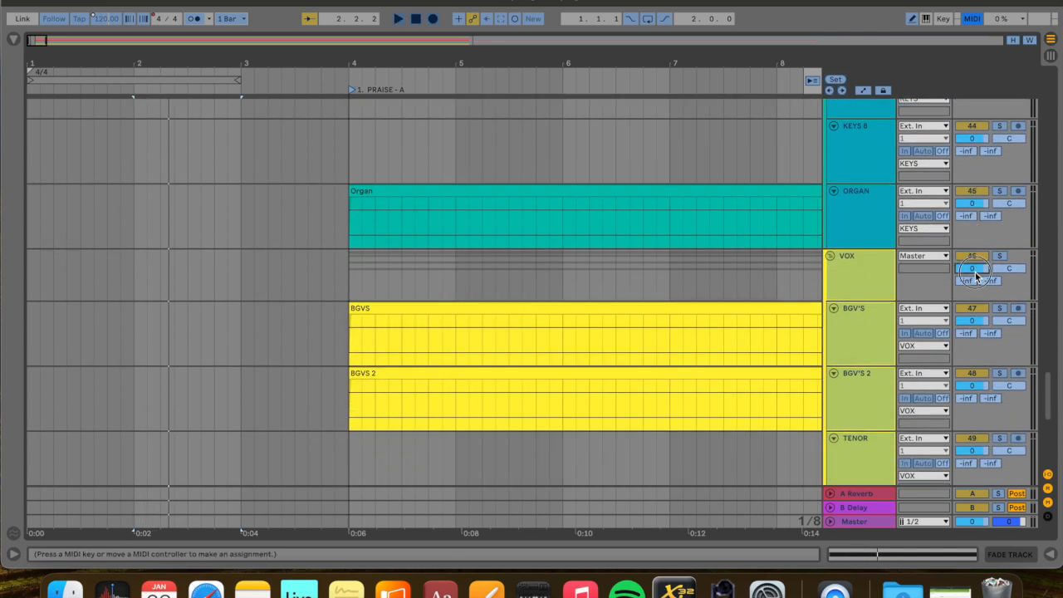
scroll(976, 277, down, 12)
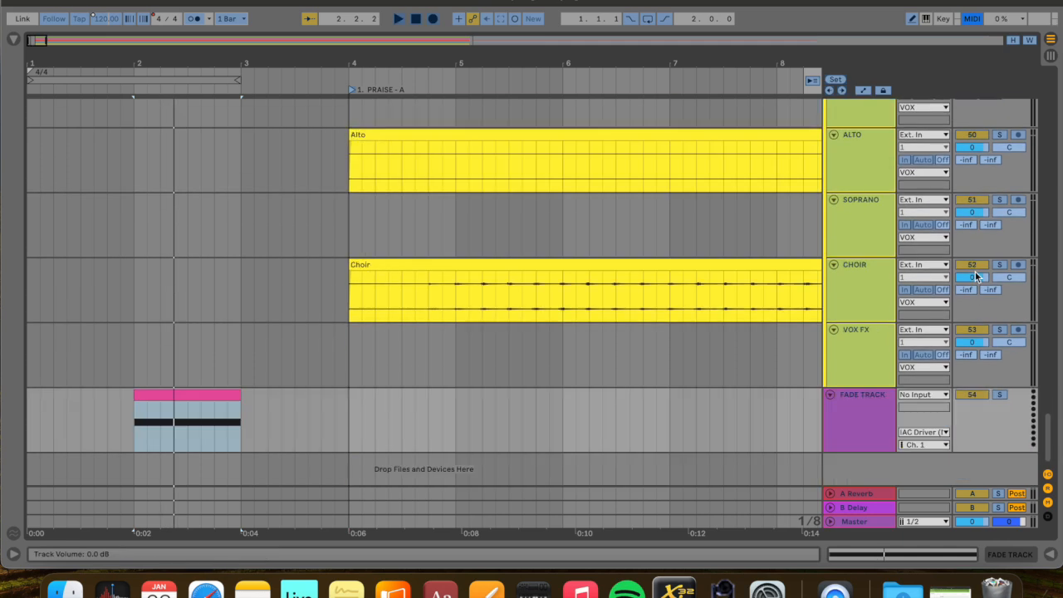
key(super+m)
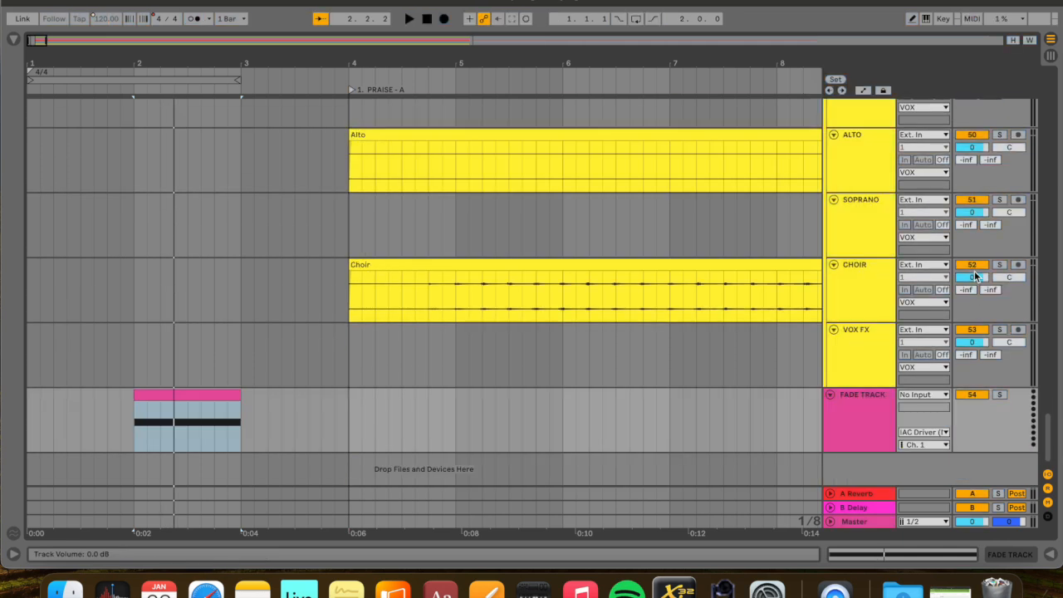
click(281, 408)
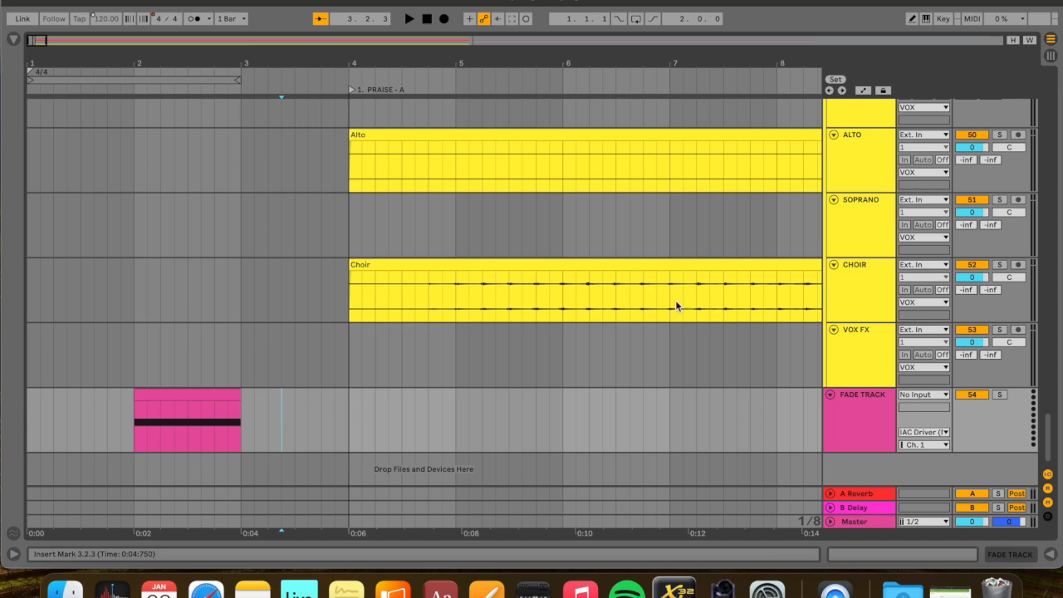
Open the MIDI mappings list and set the maximum volume of the CLICK, GUIDE and DRUMS mappings to 0 dB
scroll(753, 276, up, 20)
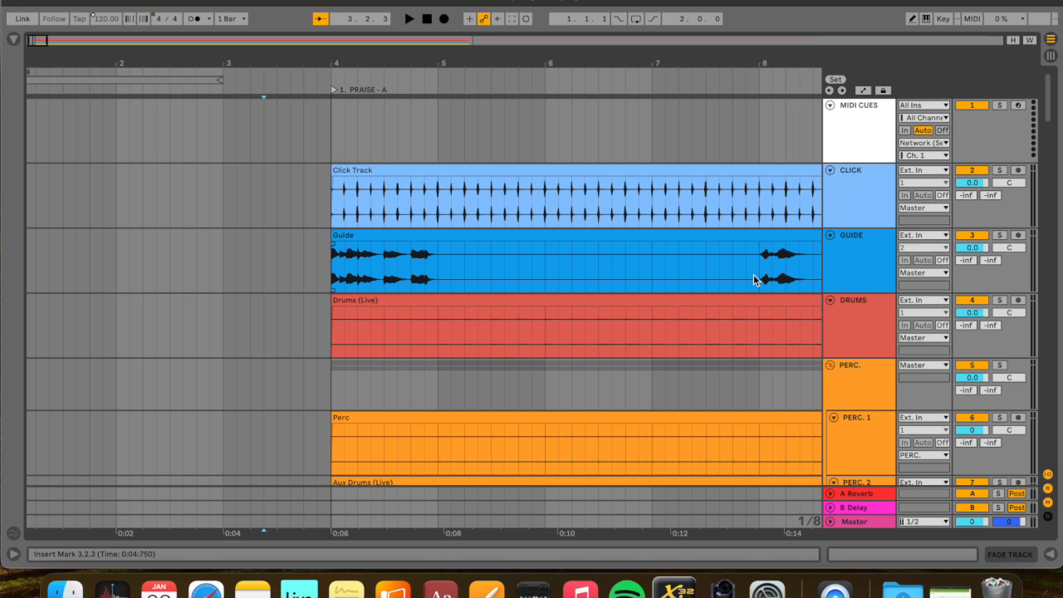
key(super+m)
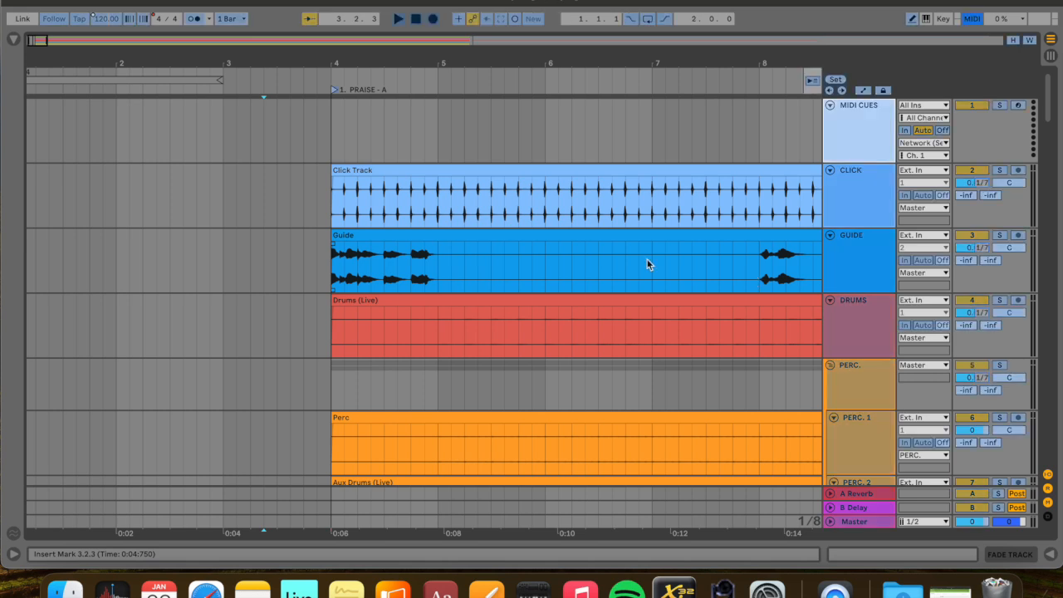
click(15, 41)
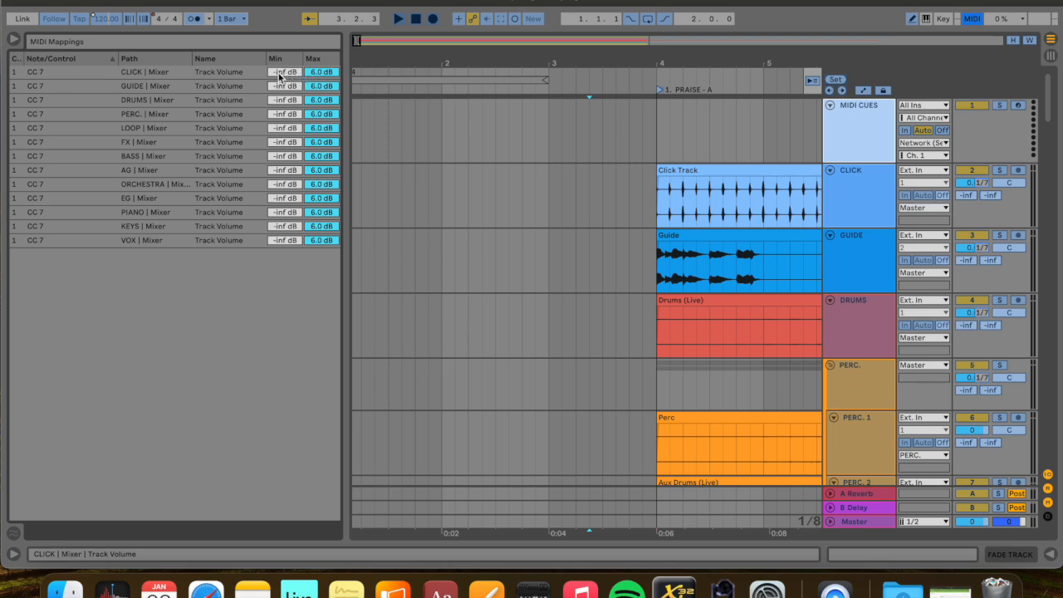
click(325, 75)
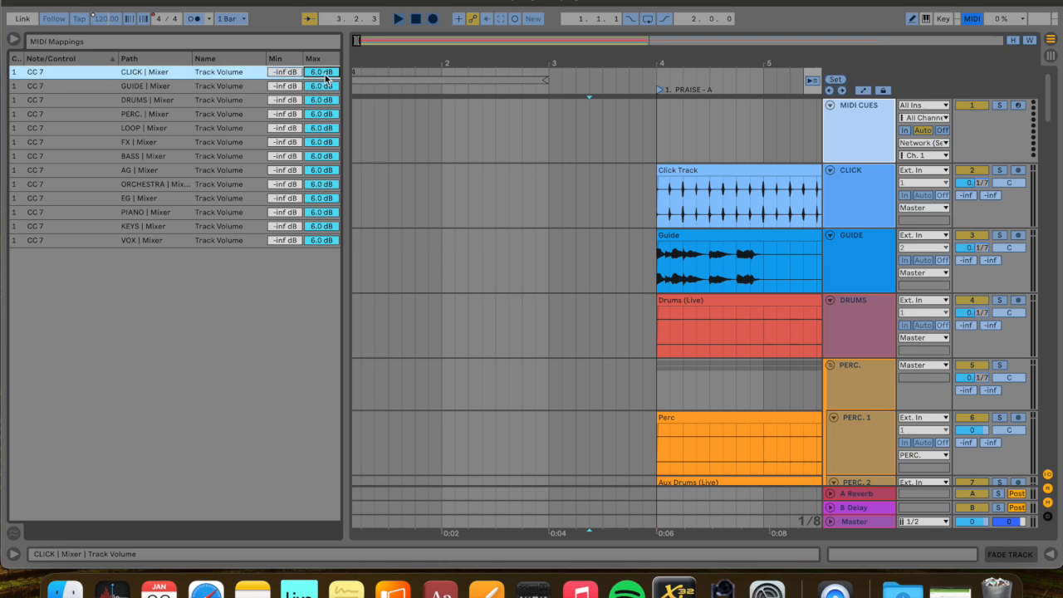
click(322, 87)
text(0)
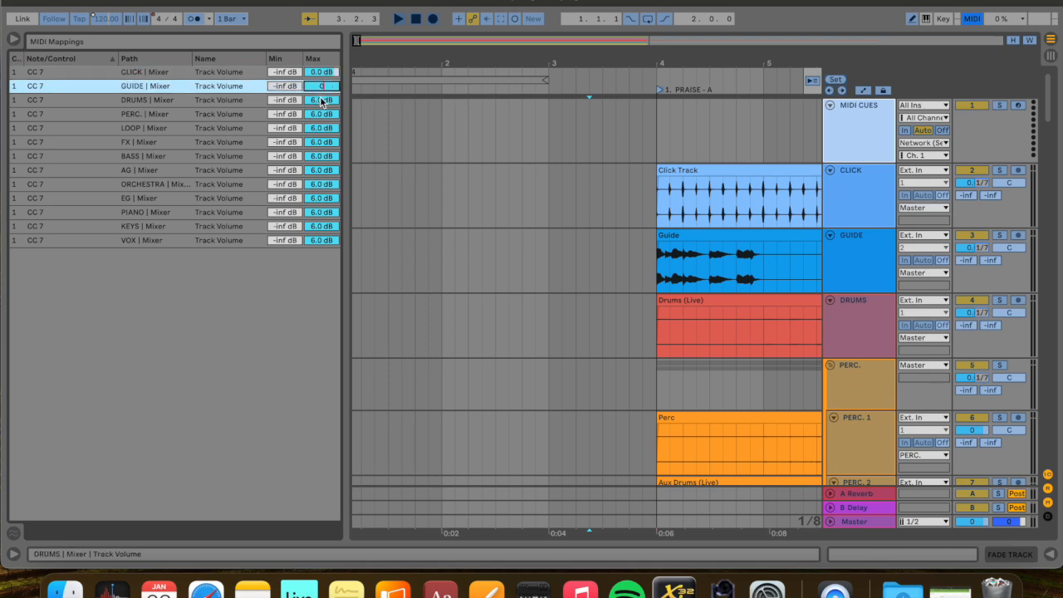
click(322, 101)
text(0)
Set the maximum volume of the PERC., LOOP, FX and BASS MIDI mappings to 0 dB
click(321, 114)
text(0)
click(321, 128)
text(0)
click(321, 142)
text(0)
click(321, 156)
text(0)
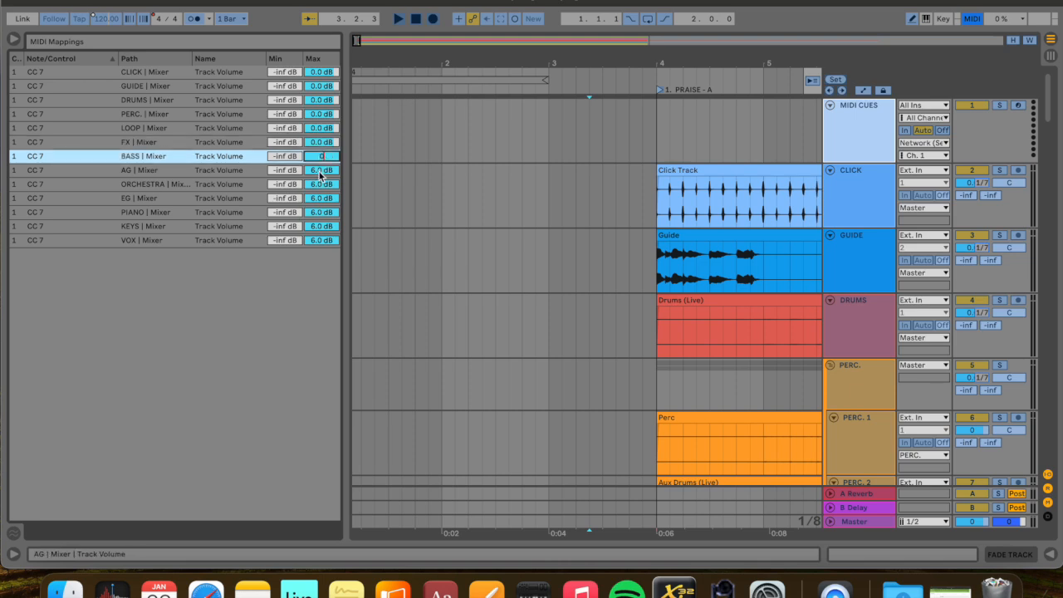
Set the maximum volume of the AG, ORCHESTRA and EG MIDI mappings to 0 dB
click(321, 170)
text(0)
click(321, 184)
text(0)
click(321, 197)
text(0)
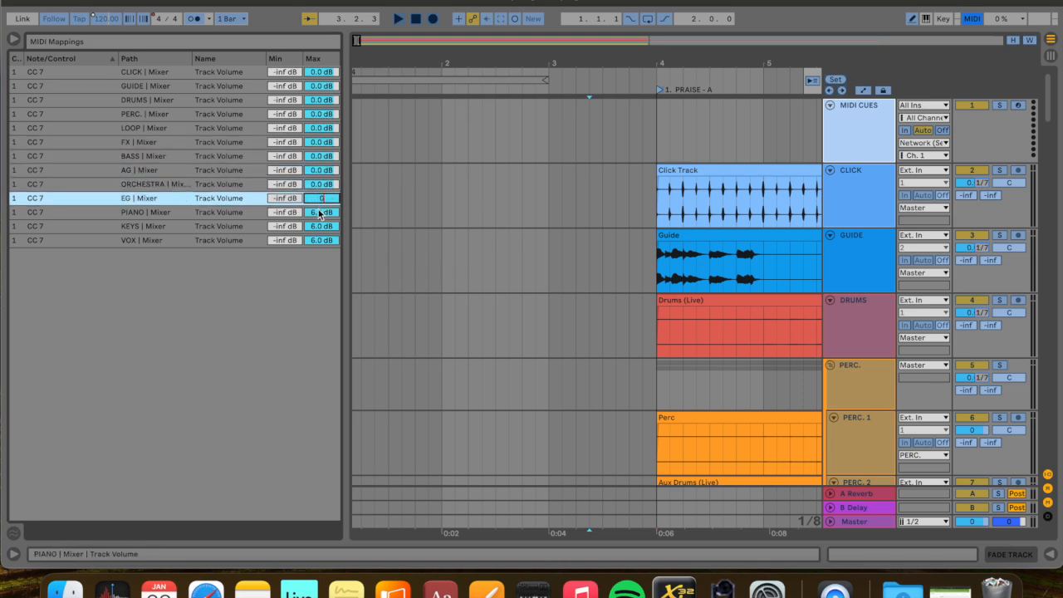
Set the maximum volume of the PIANO, KEYS and VOX MIDI mappings to 0 dB
click(321, 212)
text(0)
click(321, 226)
text(0)
click(321, 240)
text(0)
key(Return)
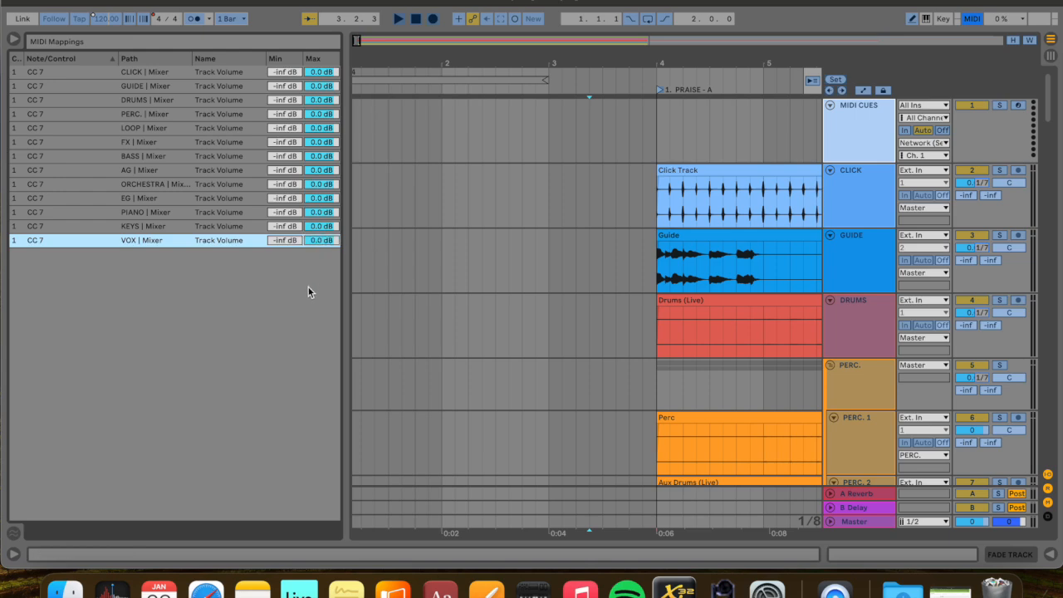
Switch from MIDI mapping to key mapping mode and map the CLICK track's volume to the lowercase "a" key
key(super+m)
key(super+k)
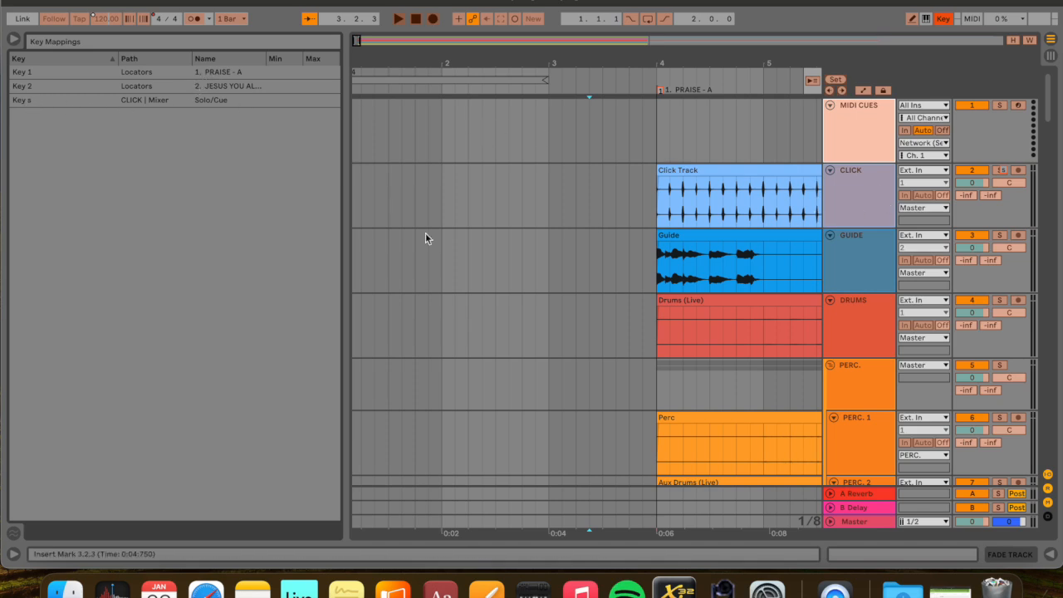
scroll(425, 233, right, 3)
scroll(425, 239, right, 10)
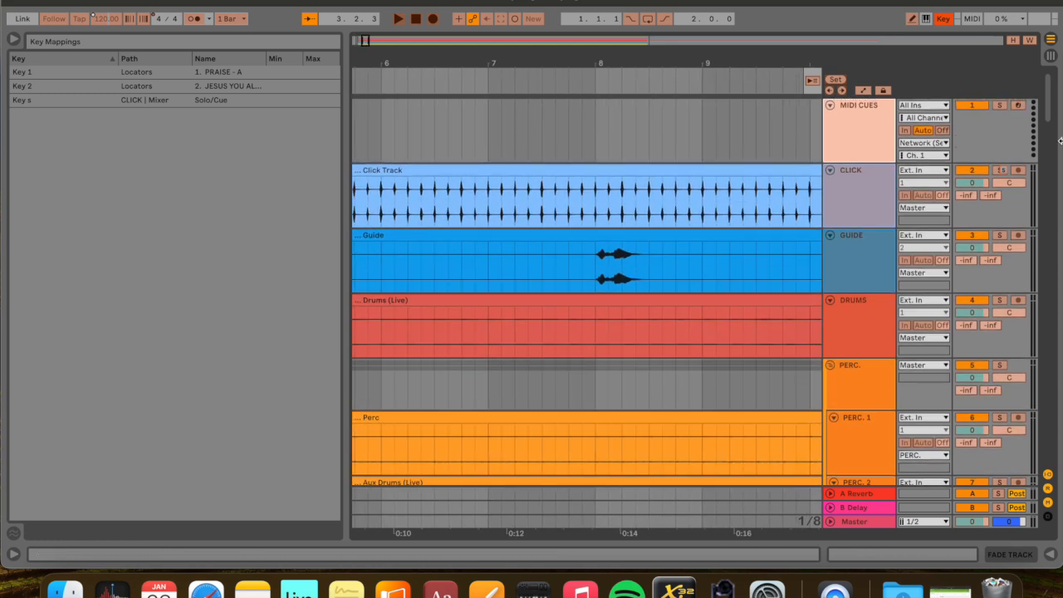
click(974, 186)
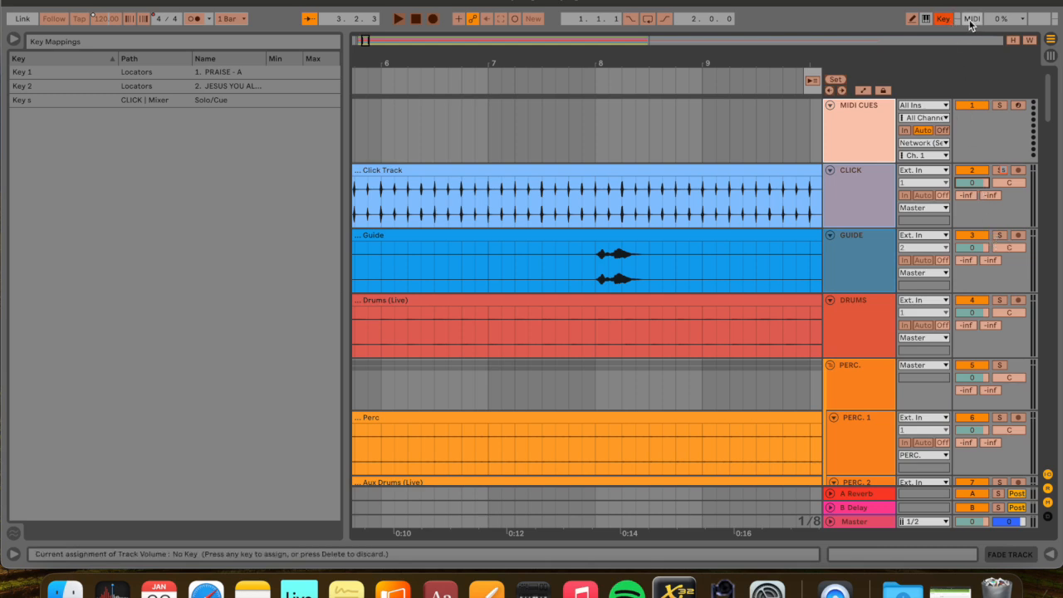
key(a)
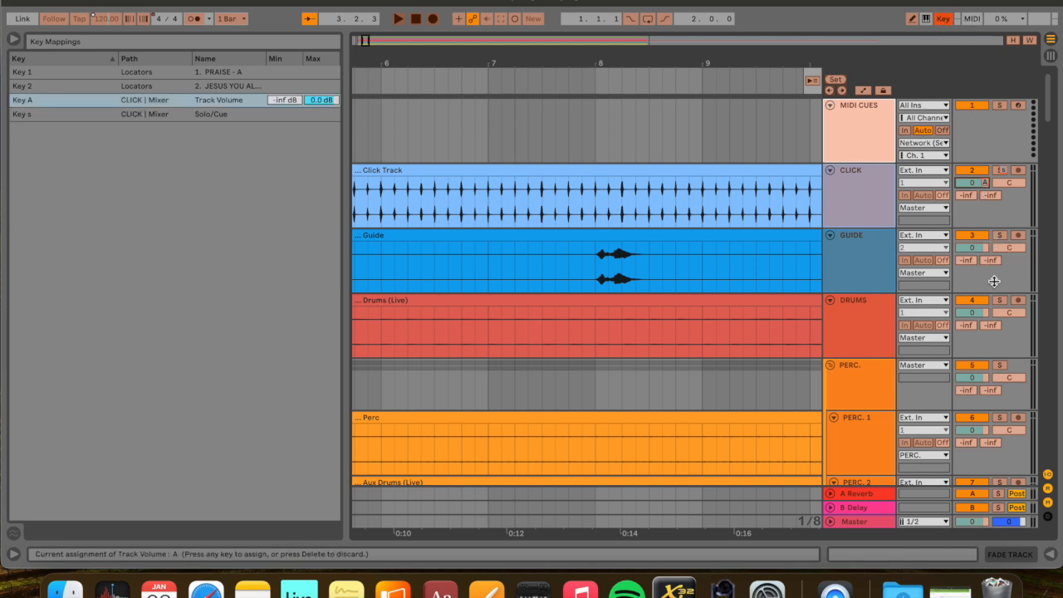
key(a)
Map the GUIDE and DRUMS track volumes to the "a" key
scroll(998, 264, down, 2)
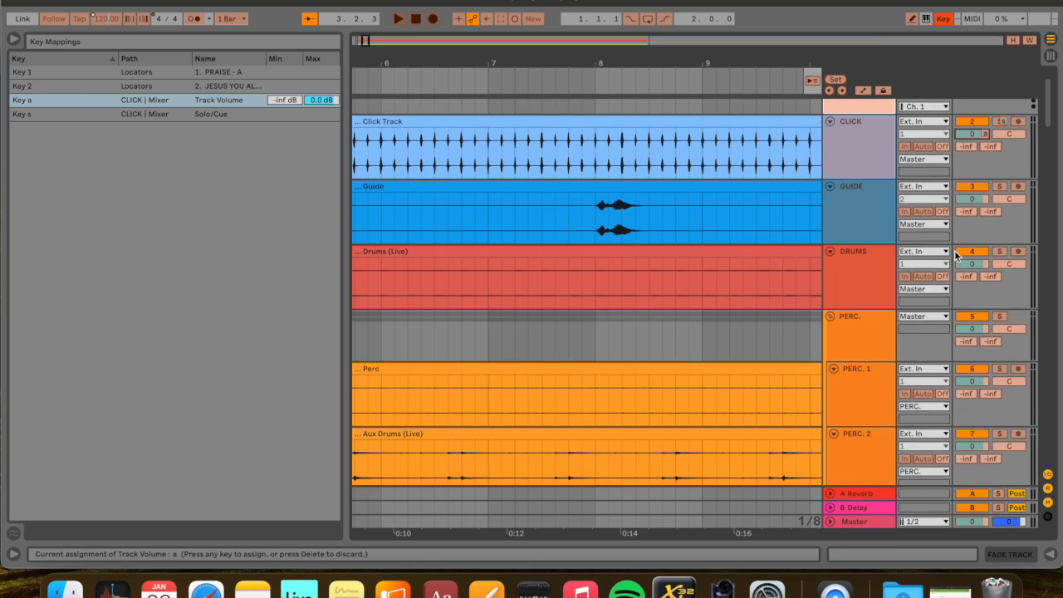
key(a)
scroll(972, 236, down, 3)
click(977, 181)
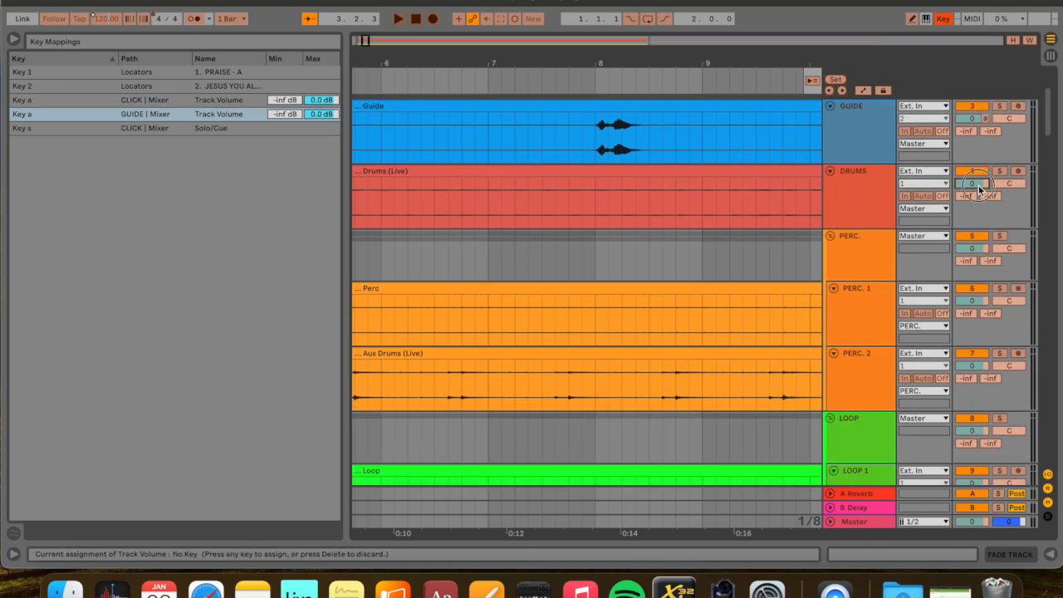
key(a)
Map the PERC. and LOOP group volumes to the "a" key
scroll(978, 186, down, 3)
click(976, 177)
key(a)
scroll(977, 176, down, 8)
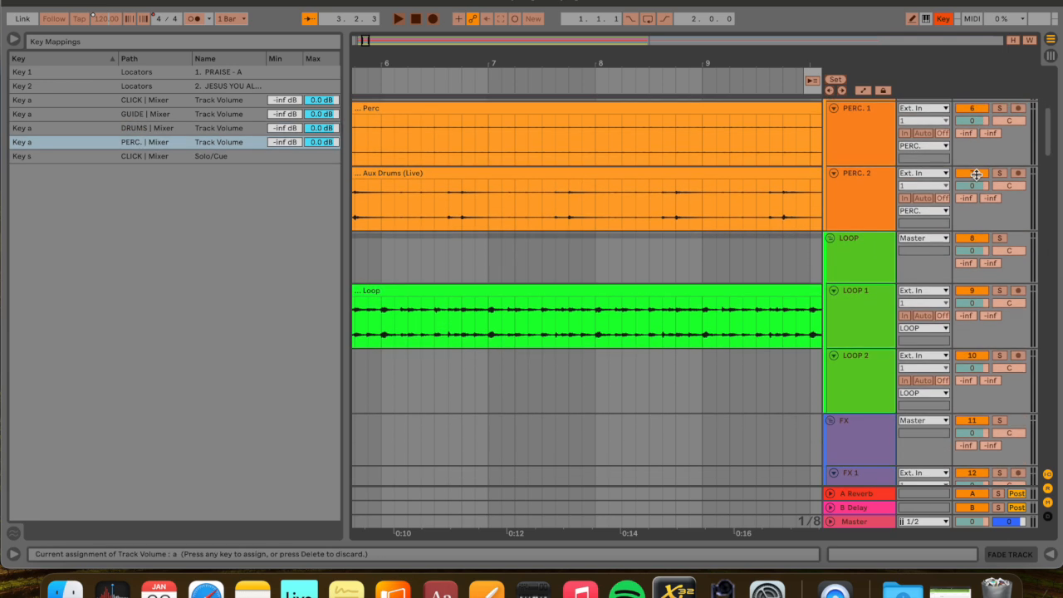
click(973, 160)
key(a)
Map the FX and BASS group volumes to the "a" key
scroll(976, 166, down, 6)
click(976, 136)
key(a)
scroll(976, 137, down, 6)
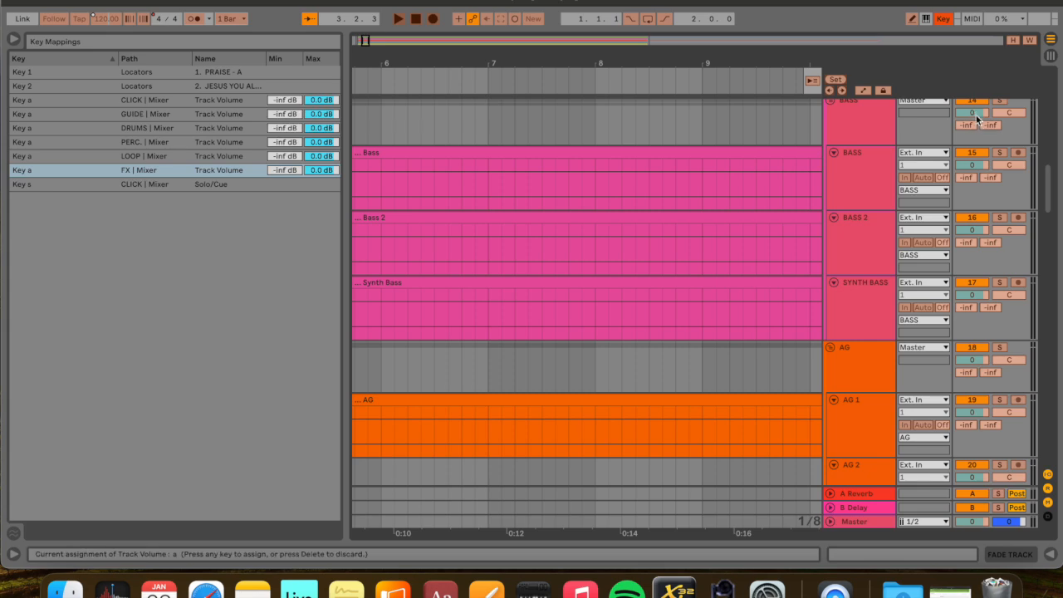
click(976, 115)
key(a)
Map the AG and ORCHESTRA group volumes to the "a" key
scroll(976, 128, down, 6)
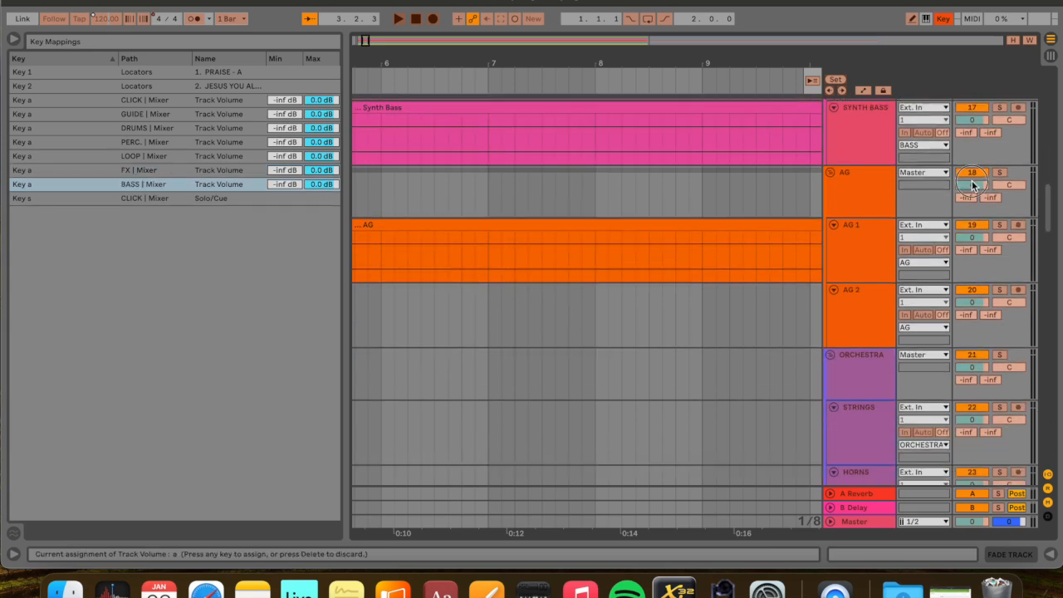
key(a)
scroll(973, 185, down, 6)
click(975, 175)
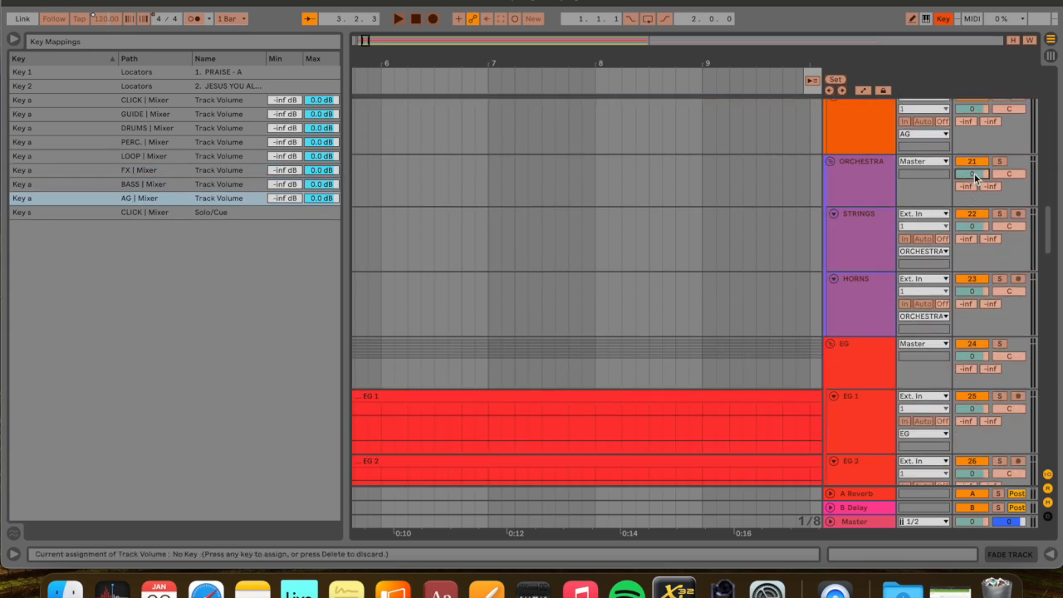
key(a)
Map the EG and PIANO group volumes to the "a" key
scroll(974, 177, down, 6)
click(976, 157)
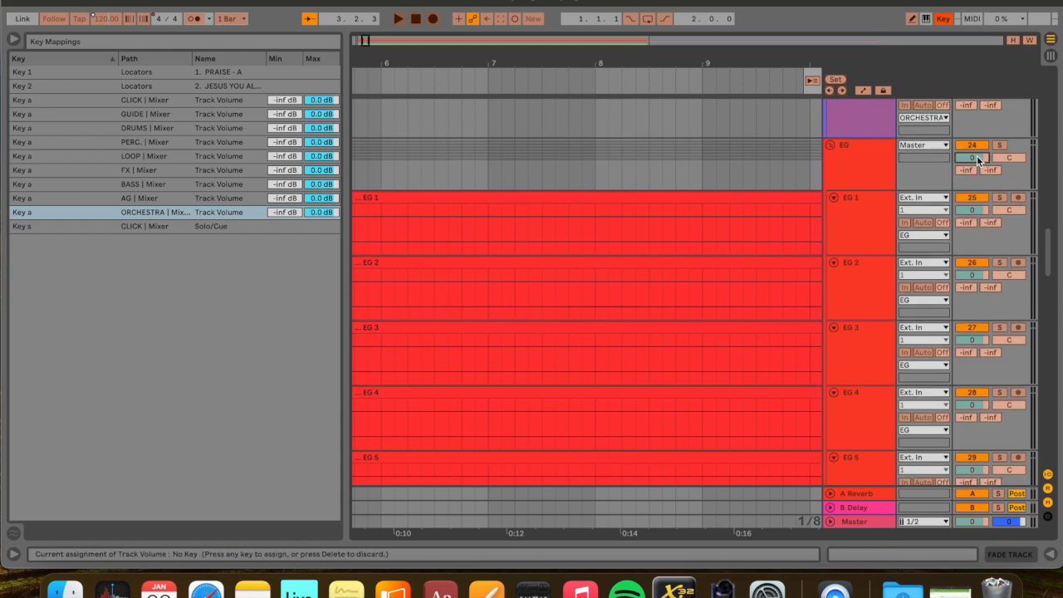
key(a)
scroll(977, 191, down, 6)
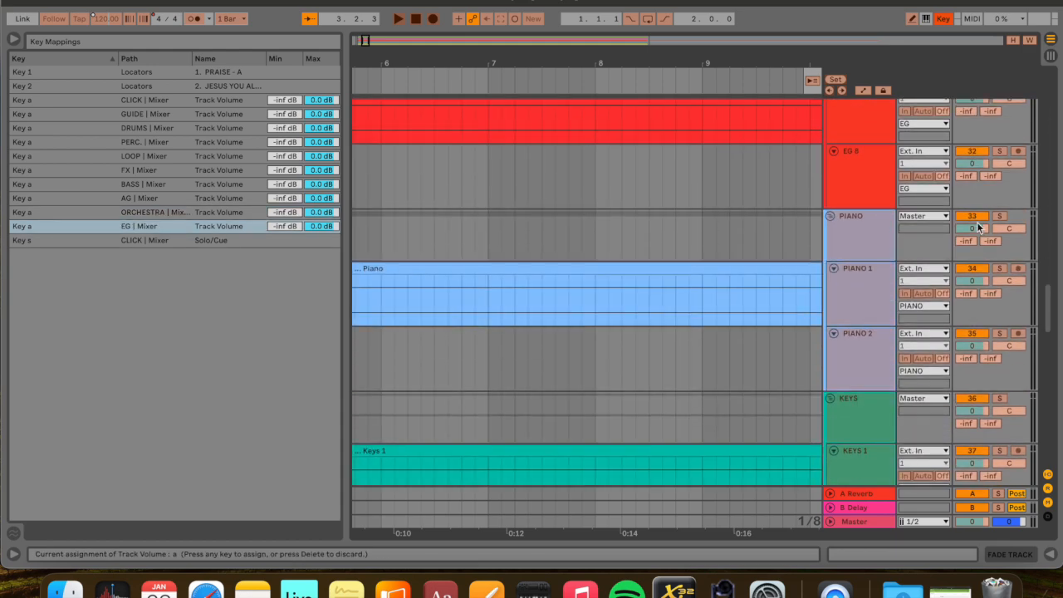
click(978, 228)
key(a)
Map the KEYS and VOX group volumes to the "a" key
scroll(977, 227, down, 6)
click(977, 225)
key(a)
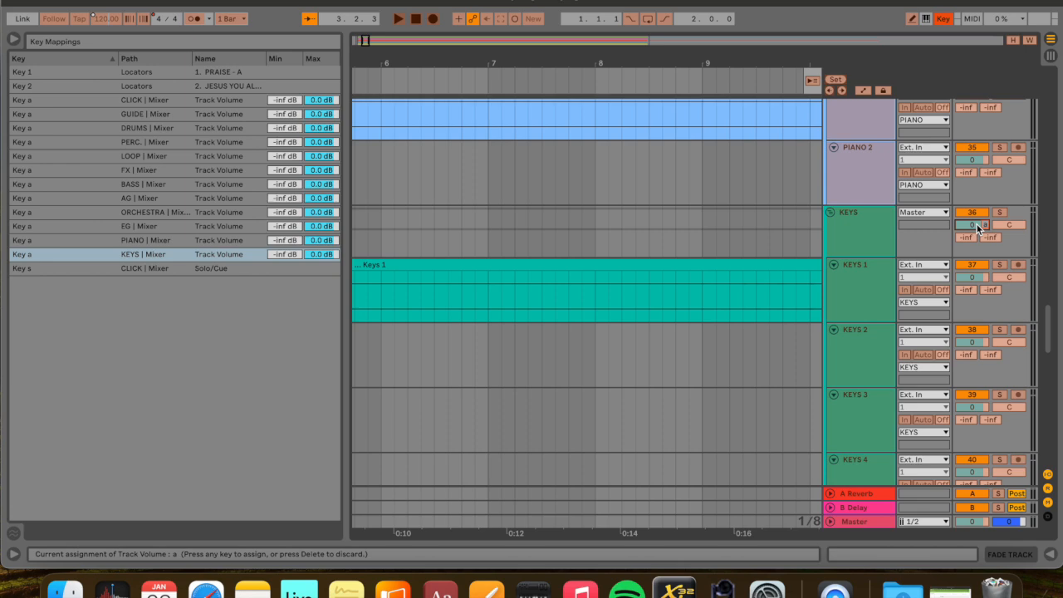
scroll(977, 227, down, 6)
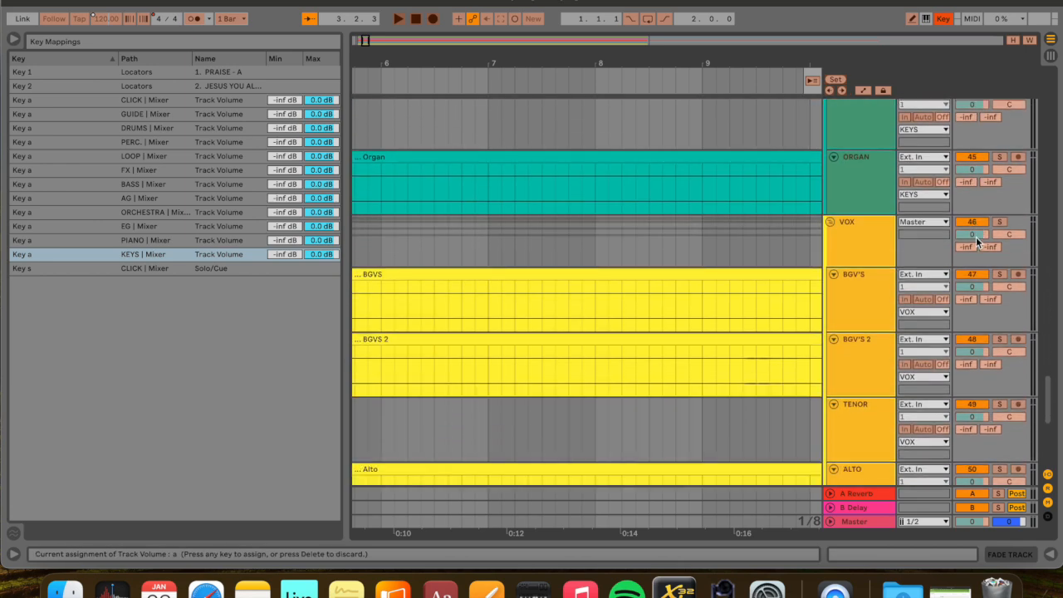
click(976, 235)
key(a)
Check the key assignments across the tracks, leave key mapping mode and hide the browser
scroll(974, 240, up, 20)
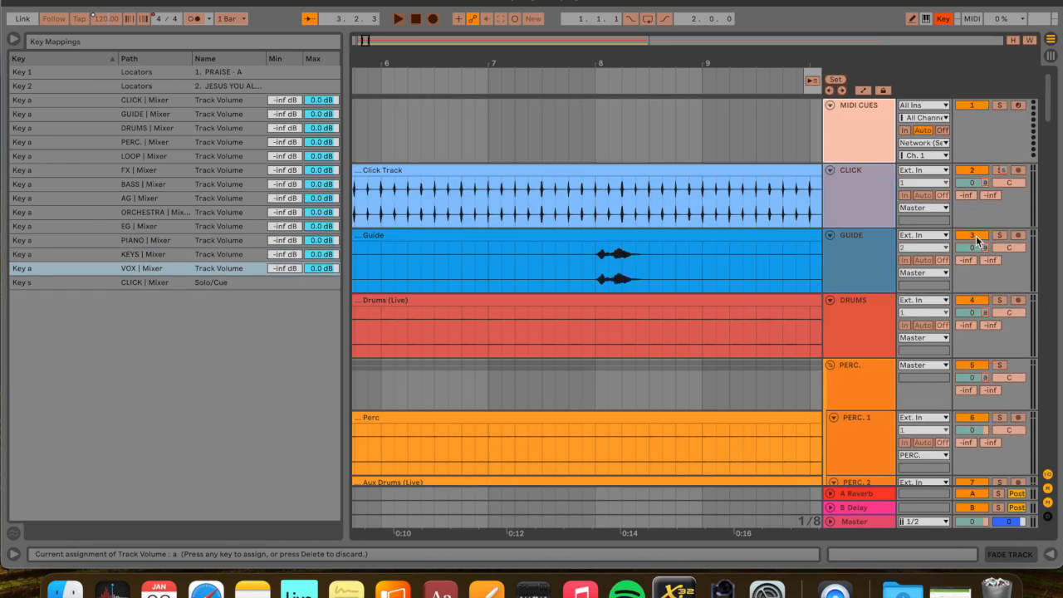
scroll(976, 324, down, 5)
scroll(962, 226, up, 5)
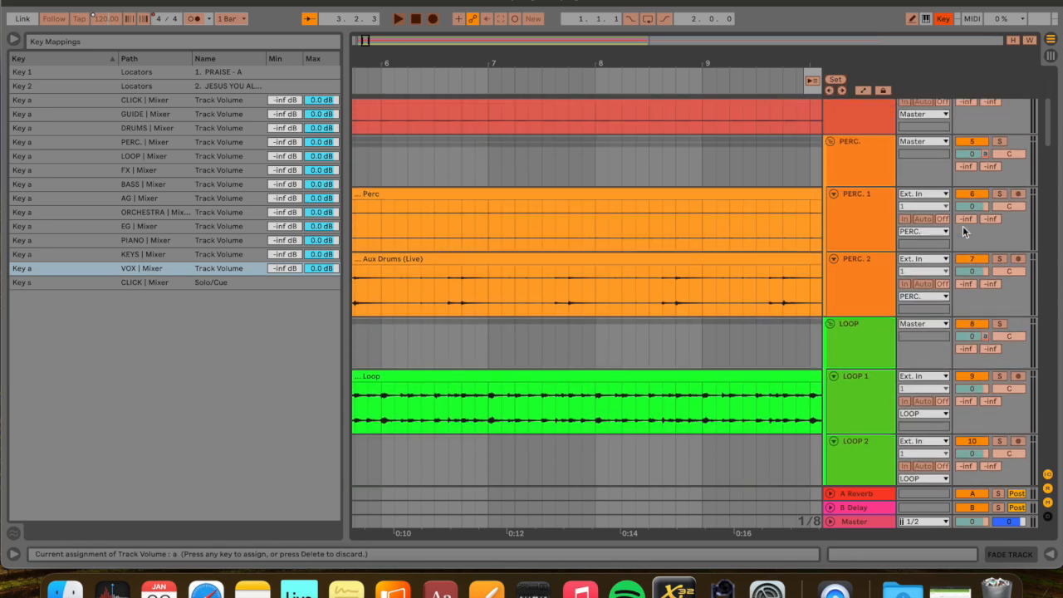
scroll(874, 301, down, 20)
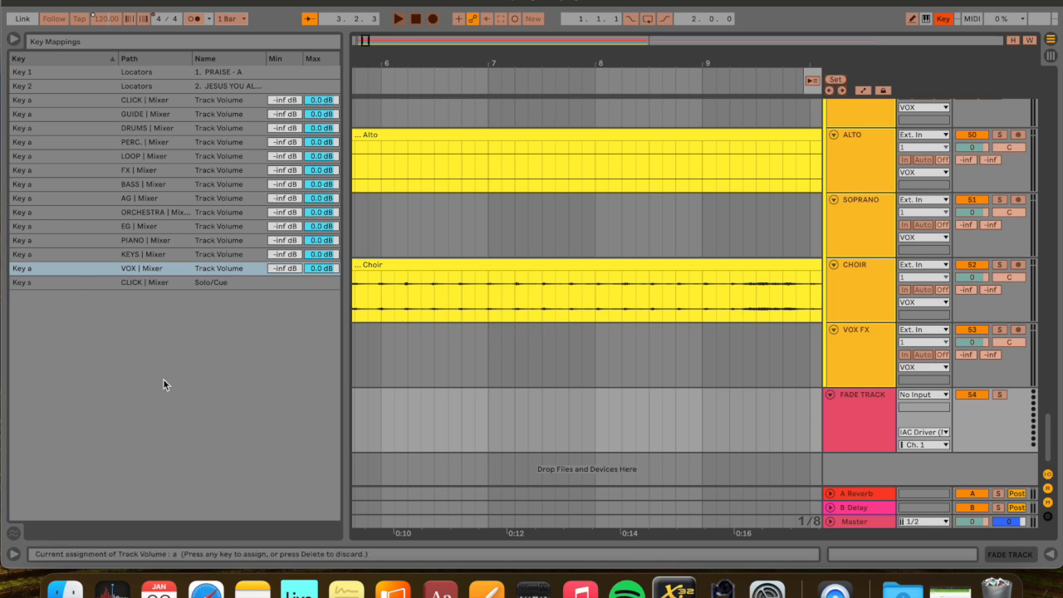
key(super+k)
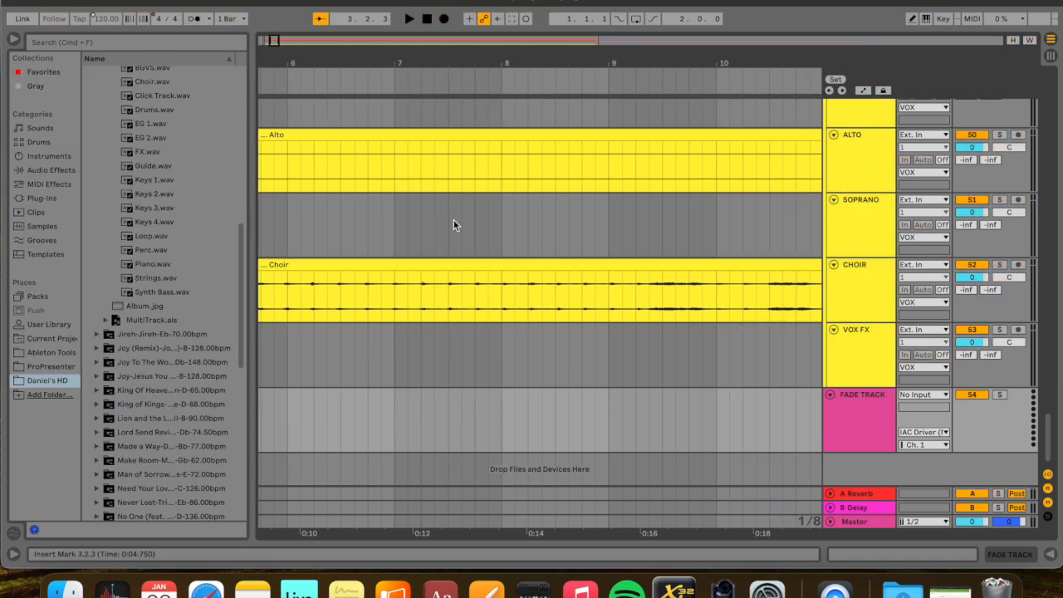
click(13, 41)
Place the insert marker on the CLICK track at 3.4.1 and test toggling the mapped volumes with the "a" key
scroll(348, 184, up, 15)
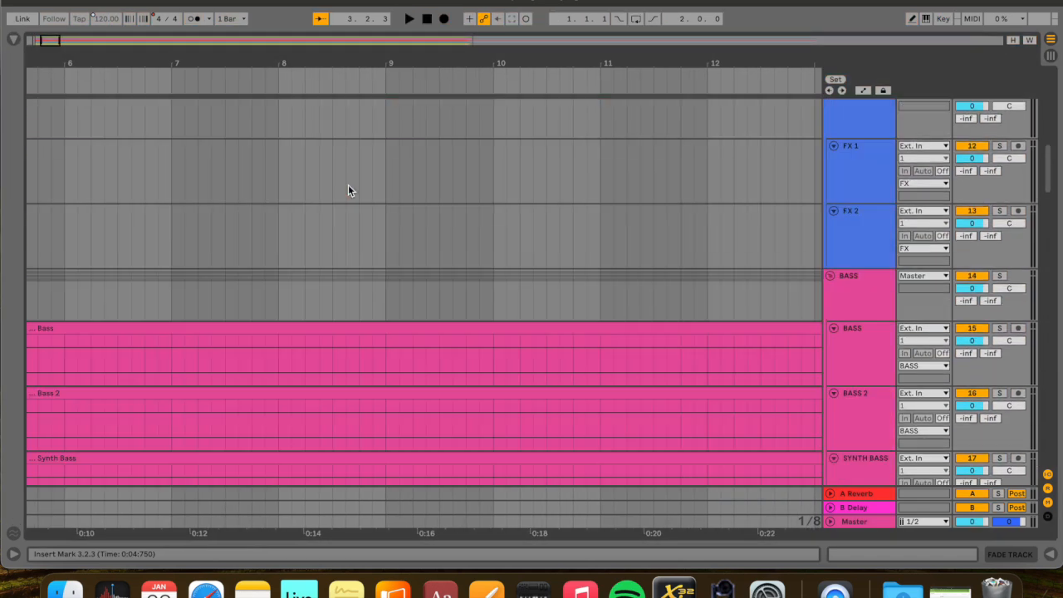
scroll(483, 214, left, 10)
click(323, 200)
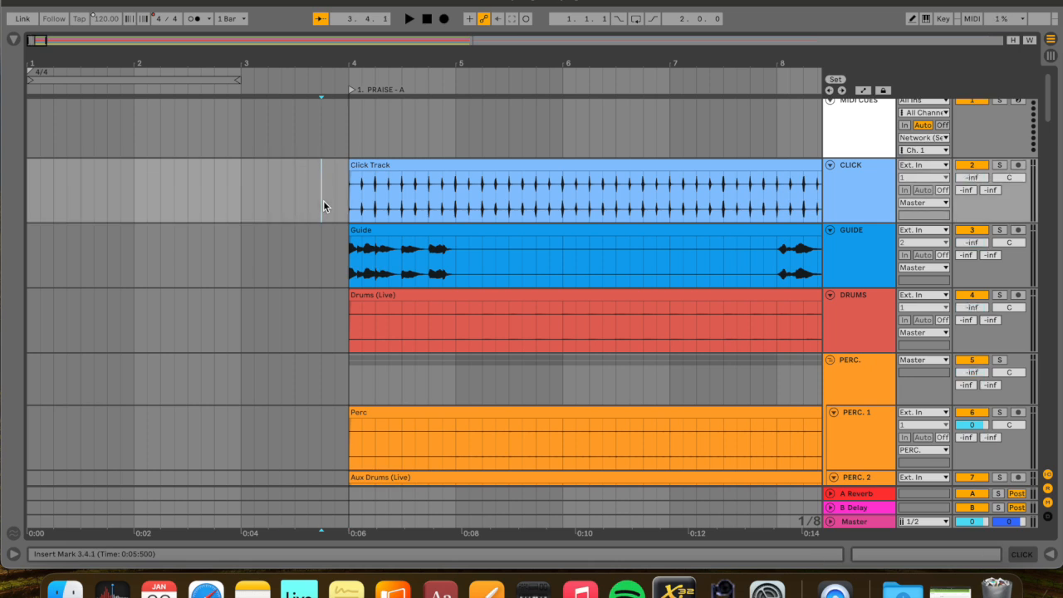
double_click(988, 178)
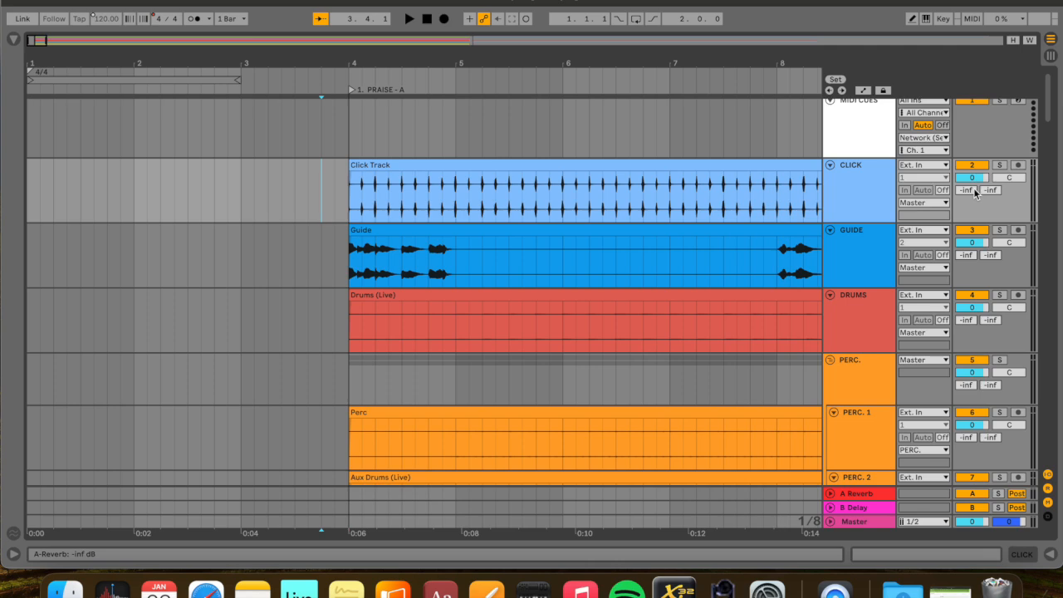
Cut the MIDI fade clip at bar 2 from the FADE TRACK
scroll(301, 249, down, 15)
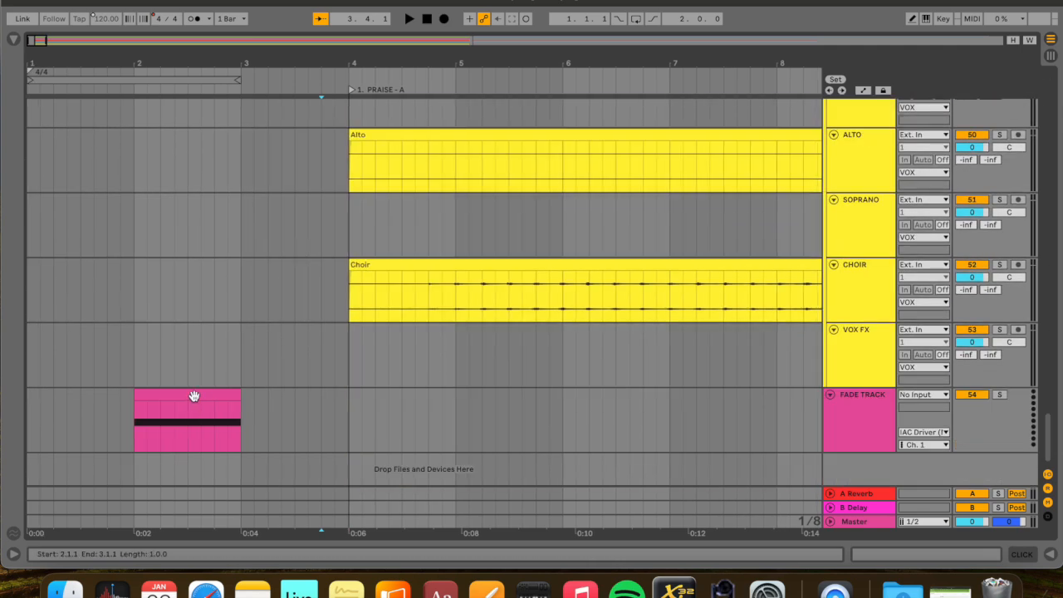
click(193, 395)
right_click(193, 395)
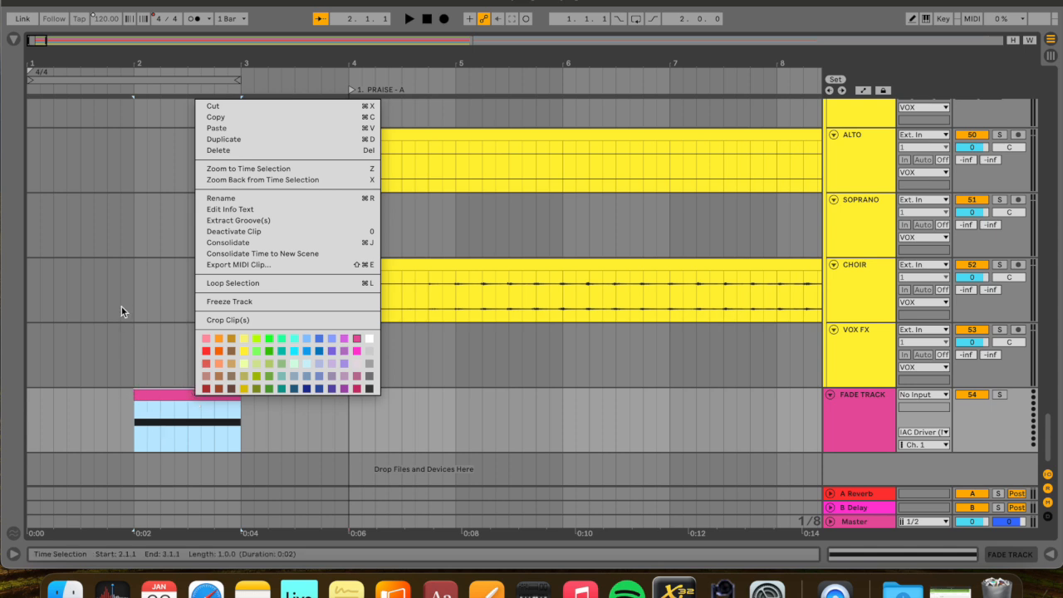
click(121, 312)
right_click(179, 396)
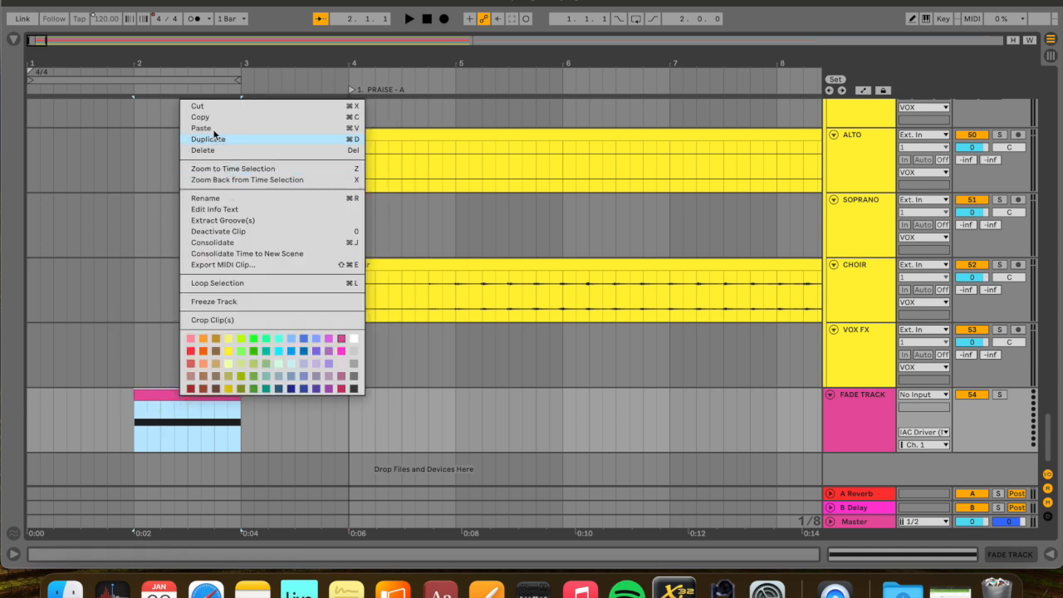
click(196, 108)
Switch to Session View and bring the FADE TRACK's empty clip slots into view
click(1051, 56)
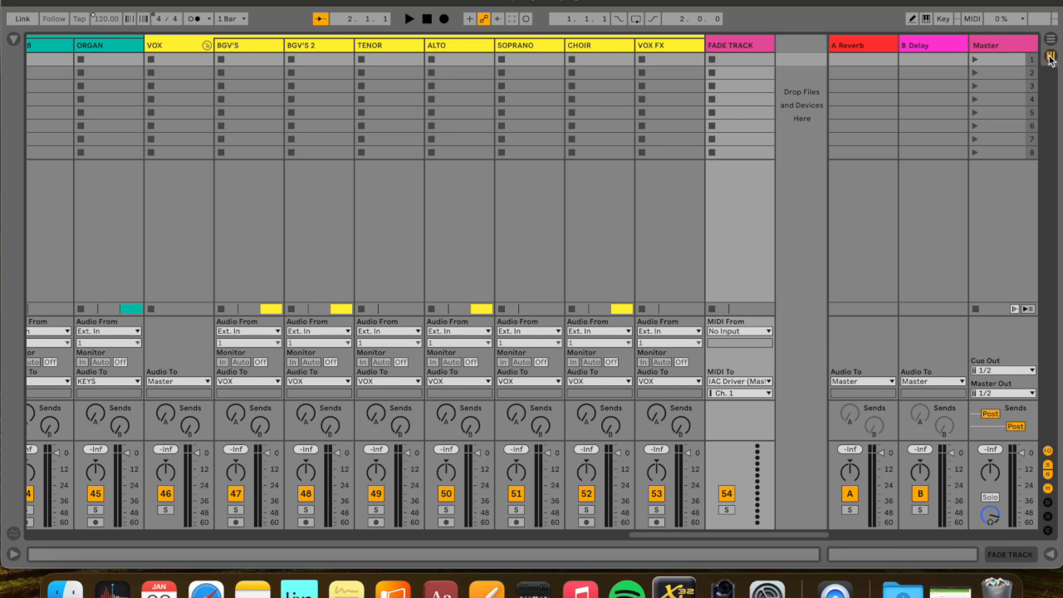
click(1050, 39)
click(1050, 55)
click(1050, 40)
click(1050, 56)
scroll(421, 152, left, 20)
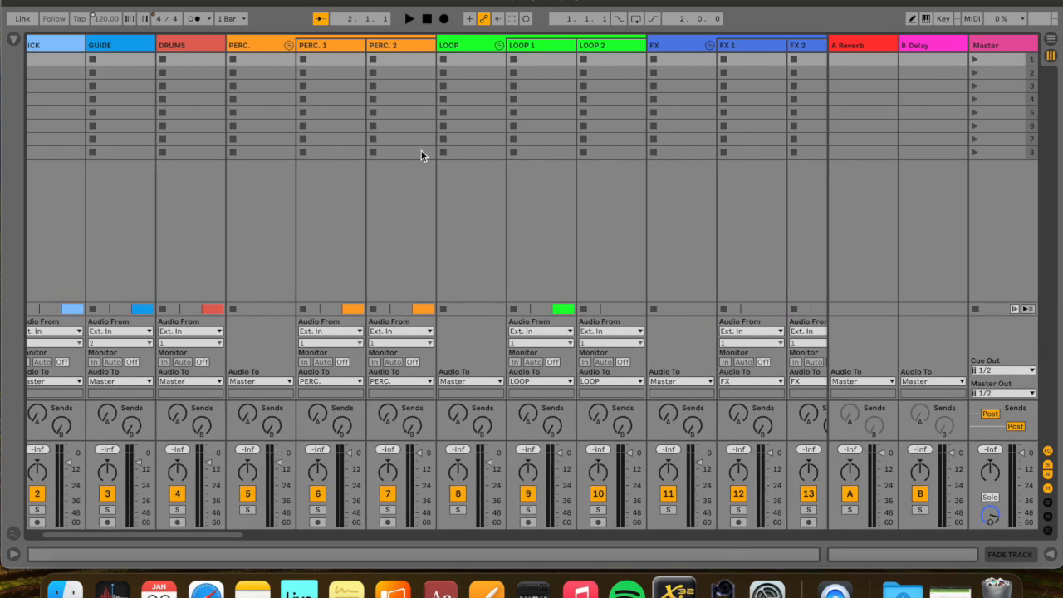
scroll(421, 155, right, 20)
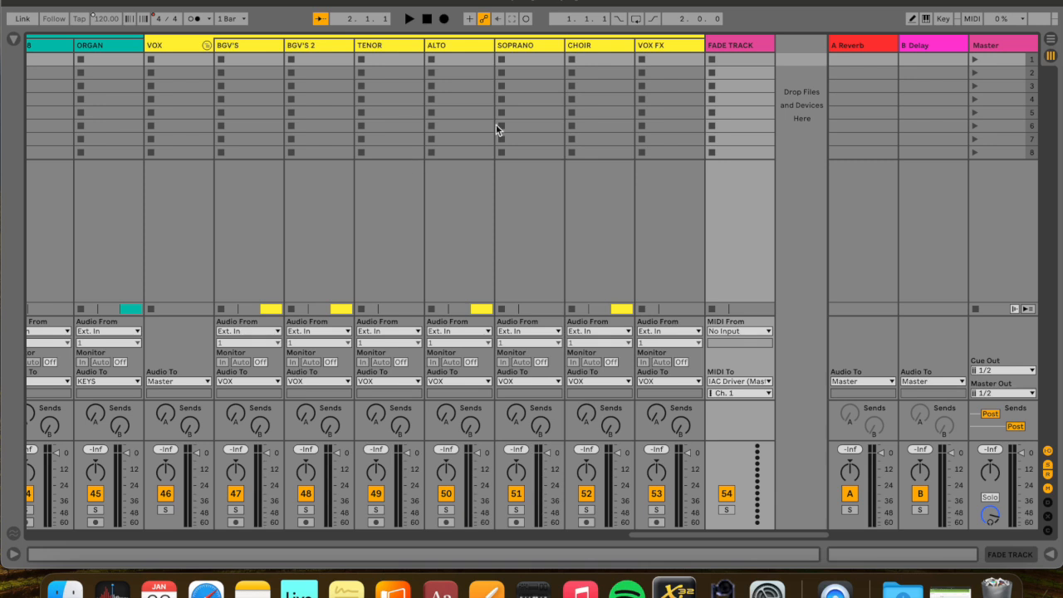
Paste the cut MIDI clip into the first clip slot of the FADE TRACK and rename it "FADE TRACK"
click(734, 60)
double_click(735, 60)
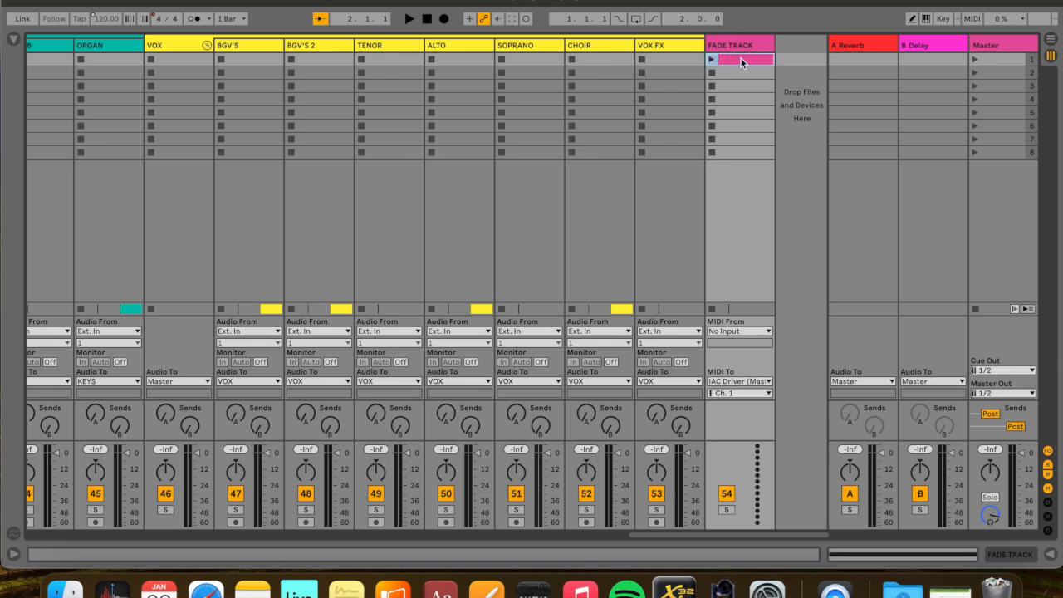
key(super+r)
text(FADE TRACK)
key(Return)
Launch the FADE TRACK clip, check the mapped track volumes in Arrangement View and stop playback
click(711, 59)
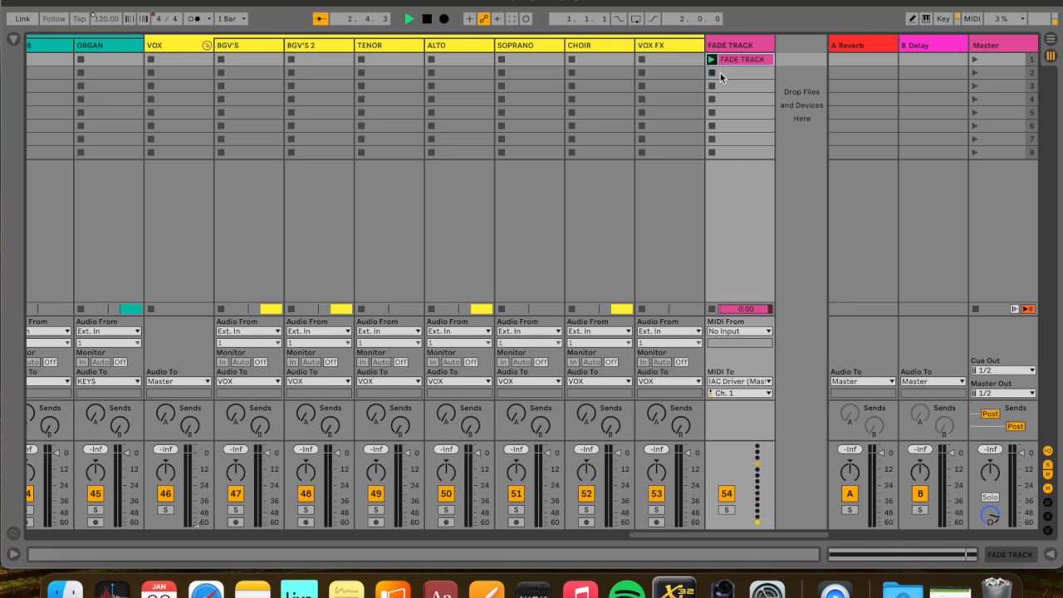
click(1051, 40)
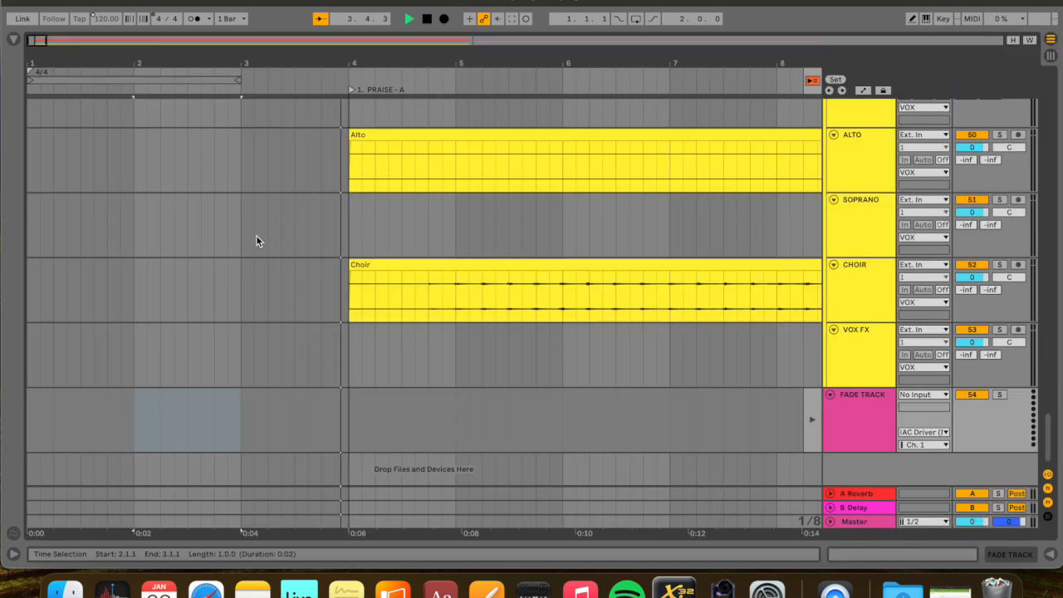
key(space)
scroll(352, 311, up, 15)
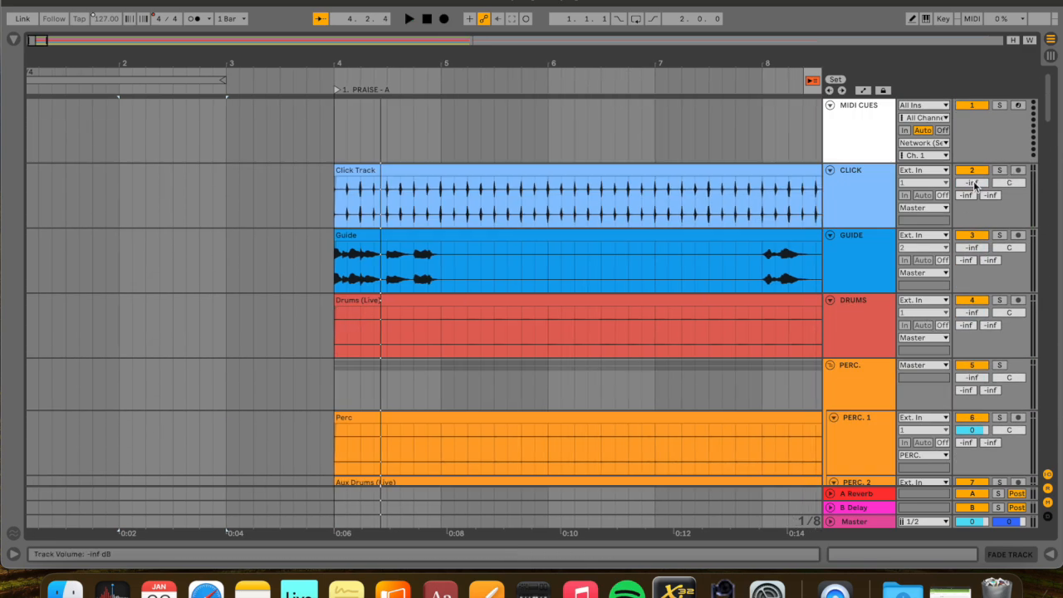
Restore the mapped volumes to 0 and play the first song briefly from 4.1.1
double_click(968, 186)
key(space)
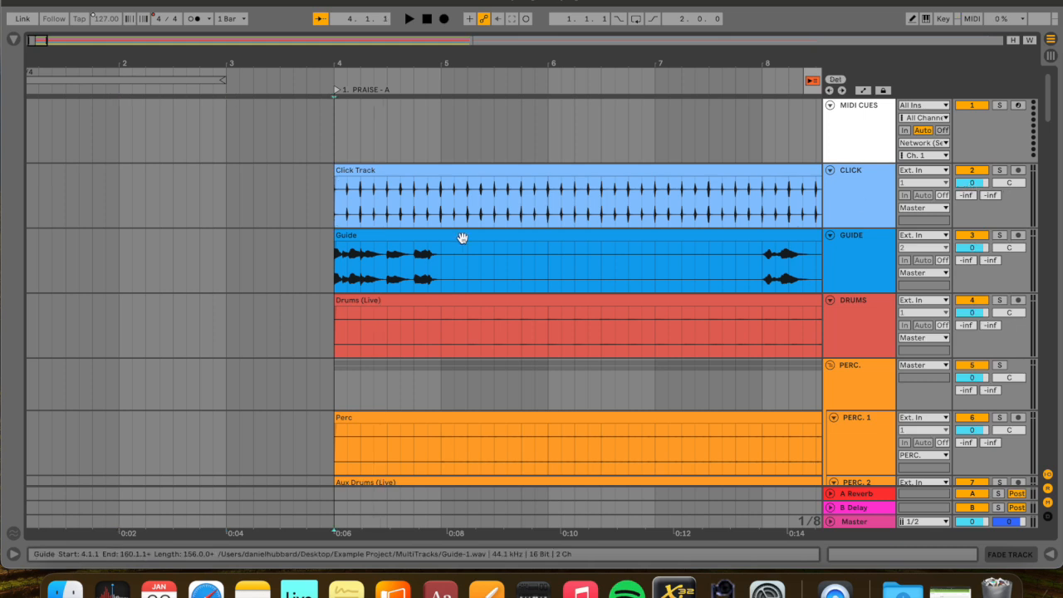
key(space)
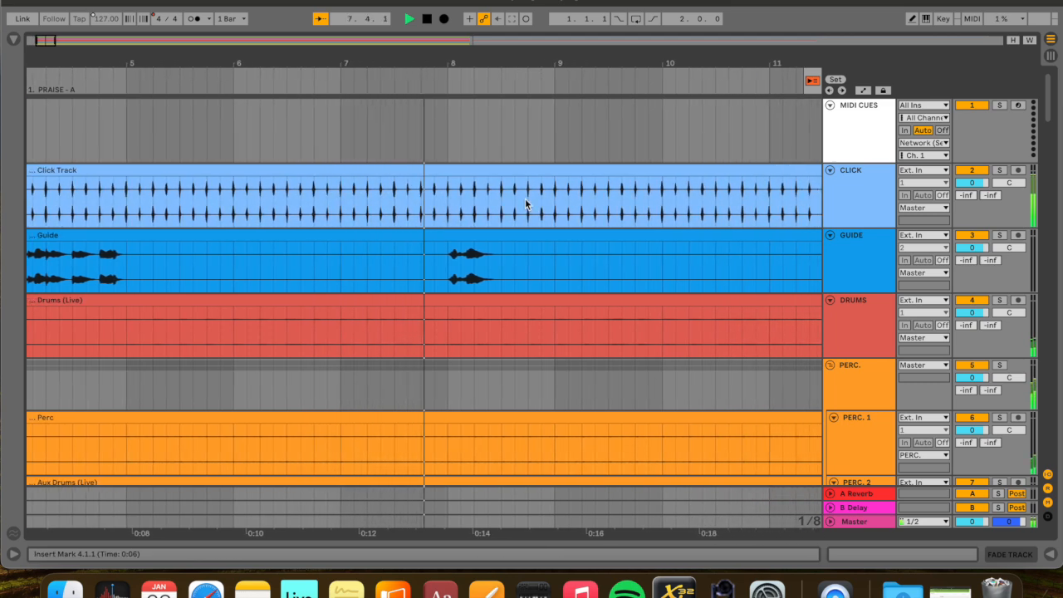
key(space)
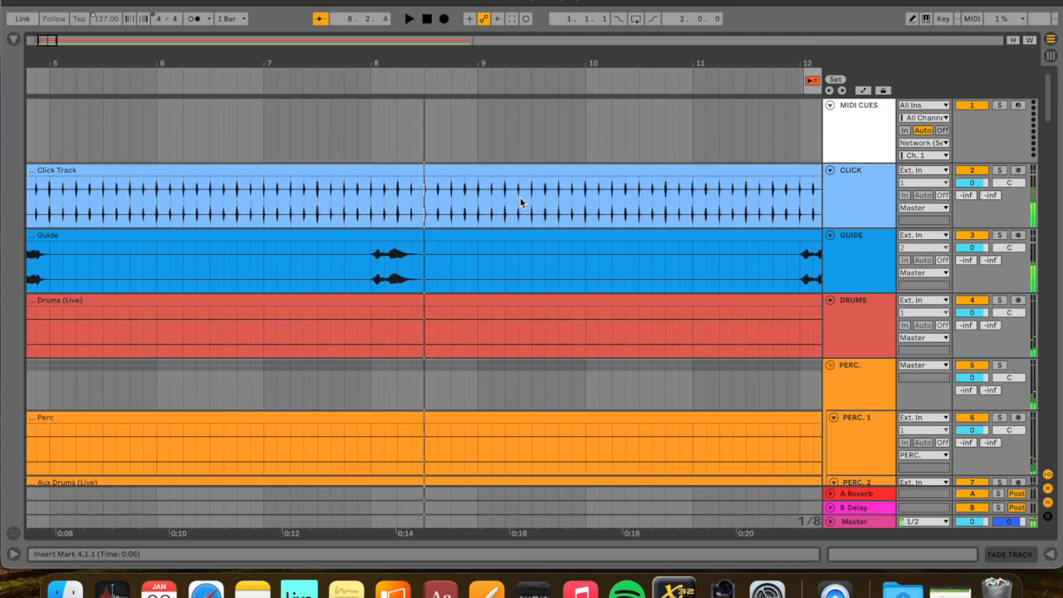
Assign the "f" key to the FADE TRACK clip slot in Session View and leave key mapping mode
click(1050, 55)
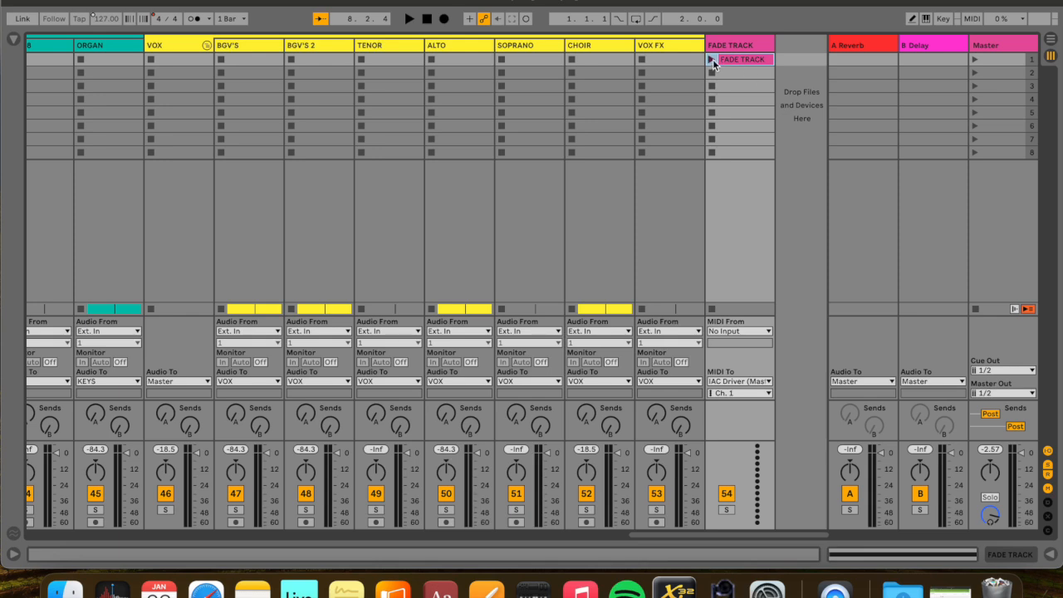
key(super+k)
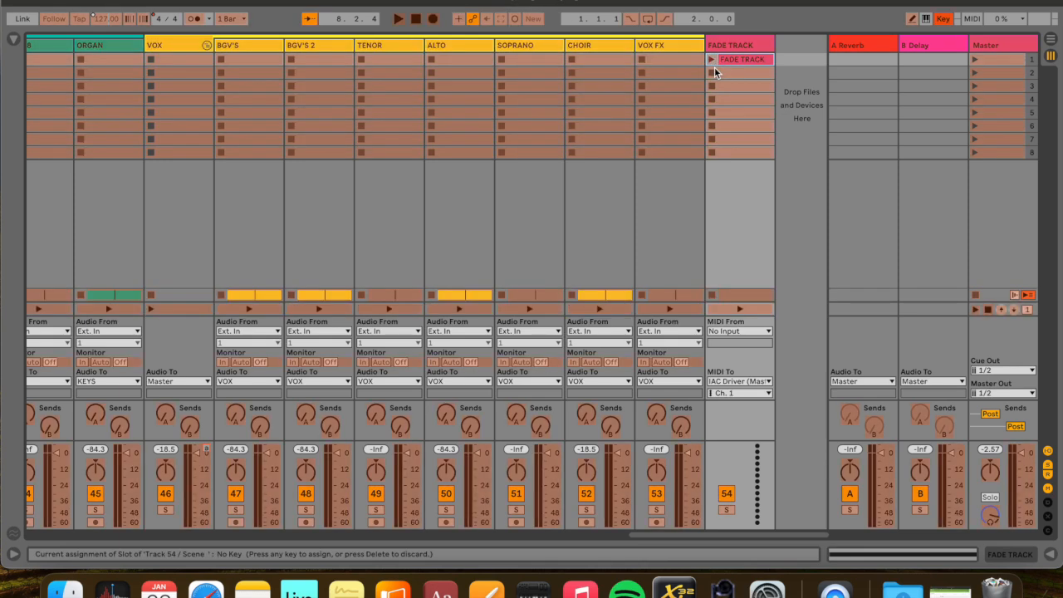
key(f)
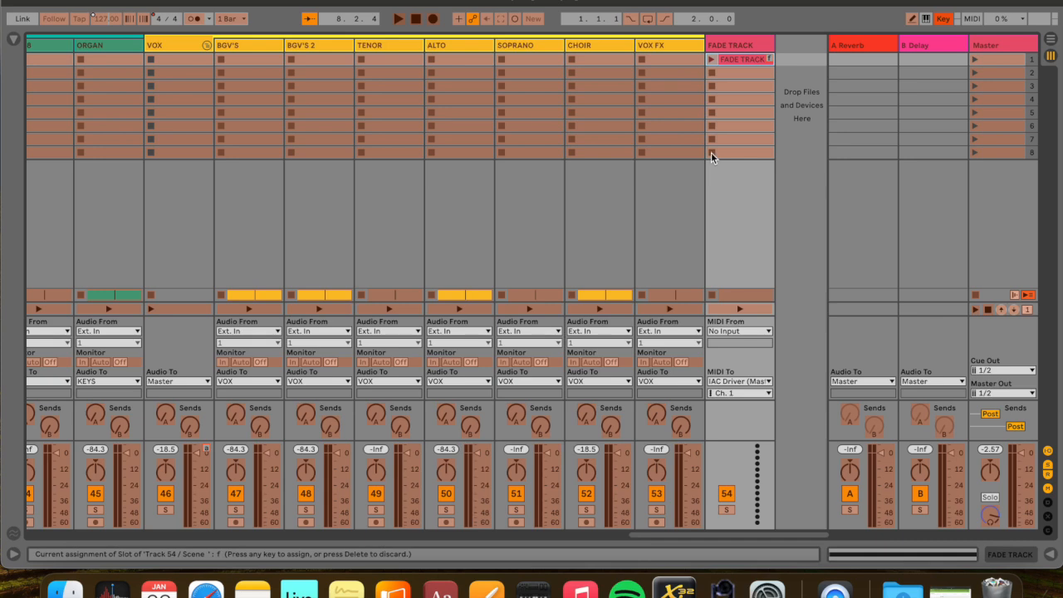
key(super+k)
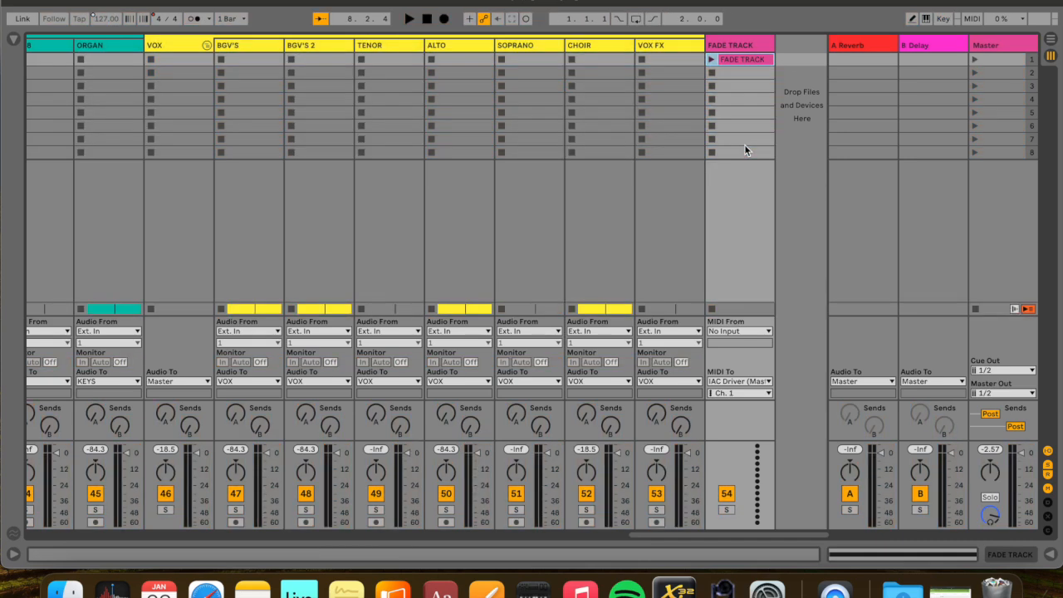
Play the arrangement from 4.1.1 and test fading the mapped volumes with the "f" key
click(1051, 39)
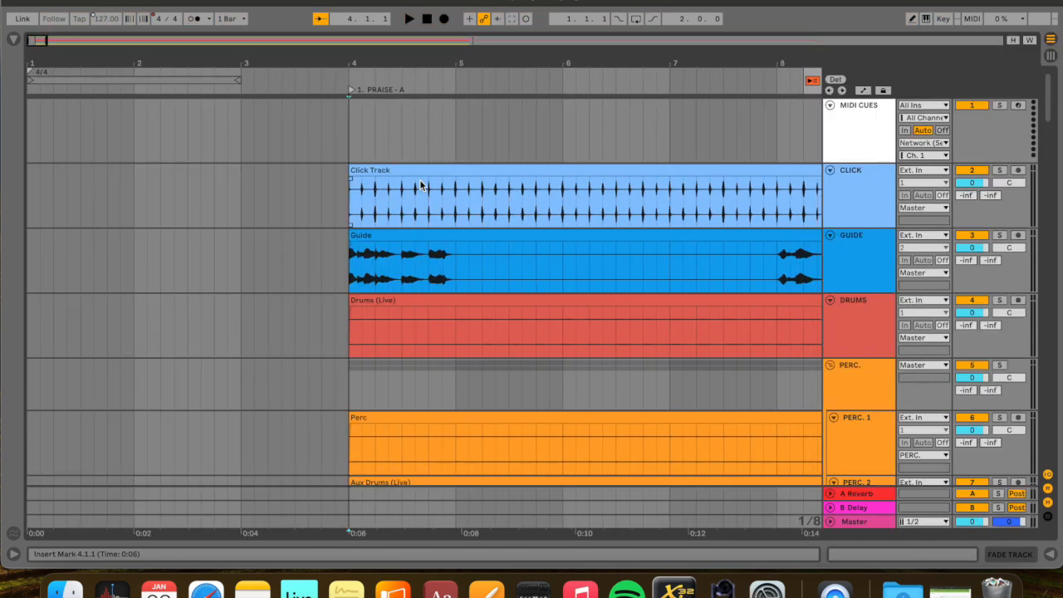
key(space)
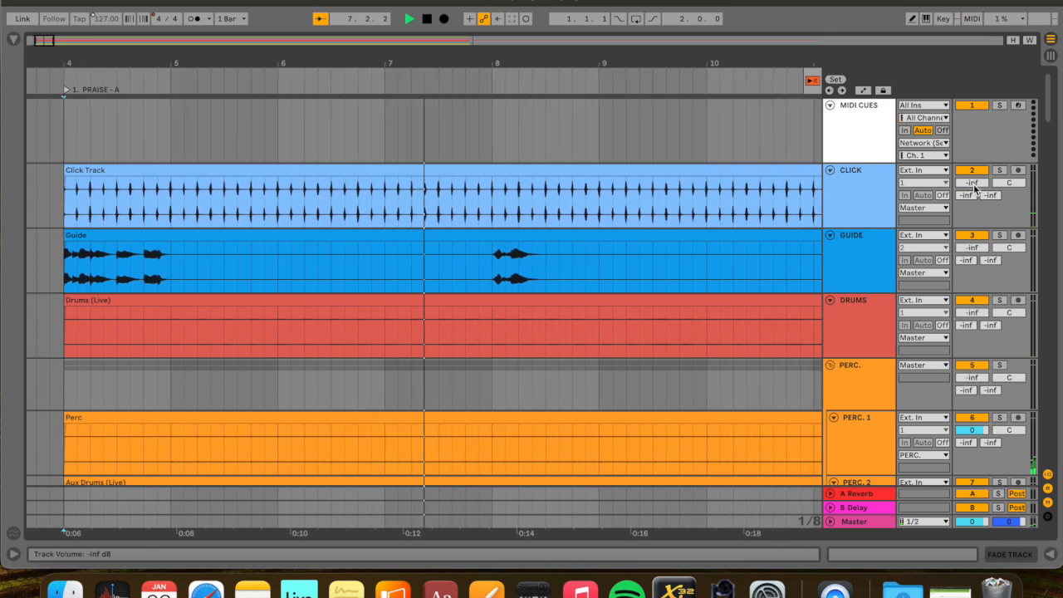
scroll(345, 263, down, 10)
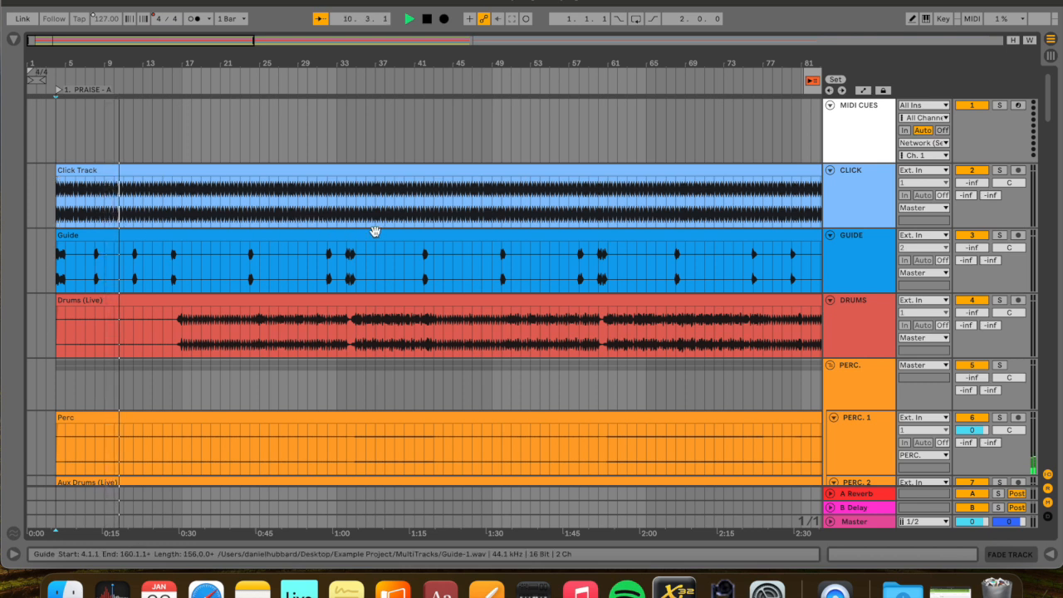
key(space)
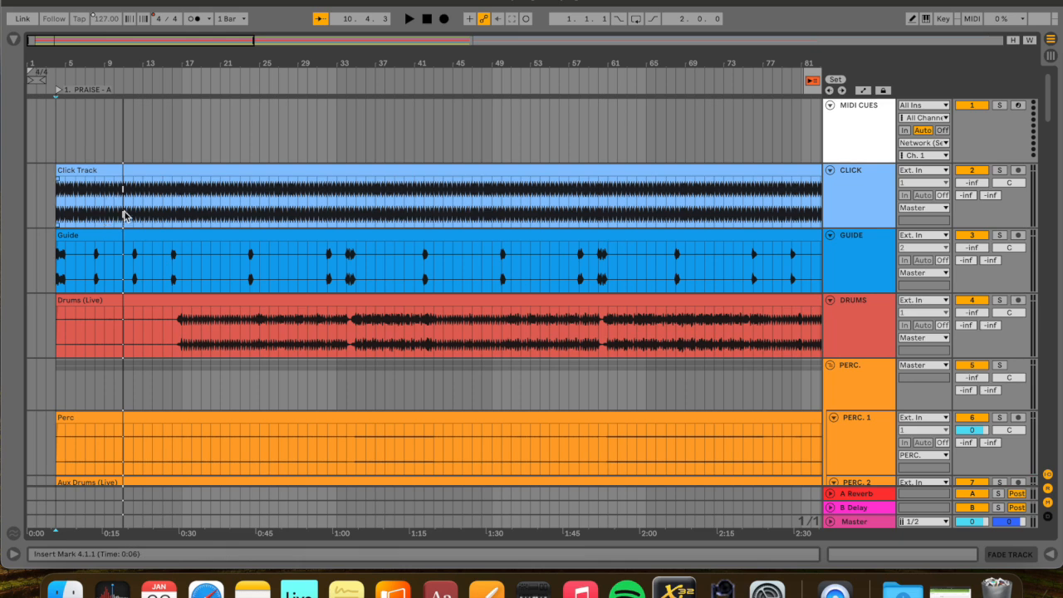
Restore the mapped volumes to 0 and place the insert marker on the CLICK track at 3.2.1
click(138, 169)
scroll(114, 196, up, 10)
scroll(115, 196, left, 10)
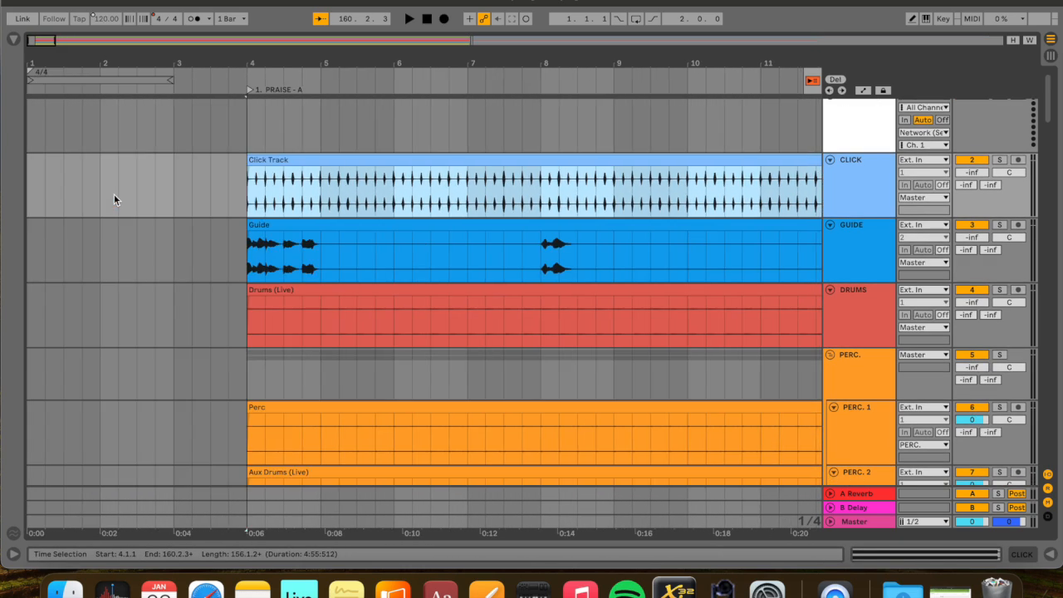
click(190, 166)
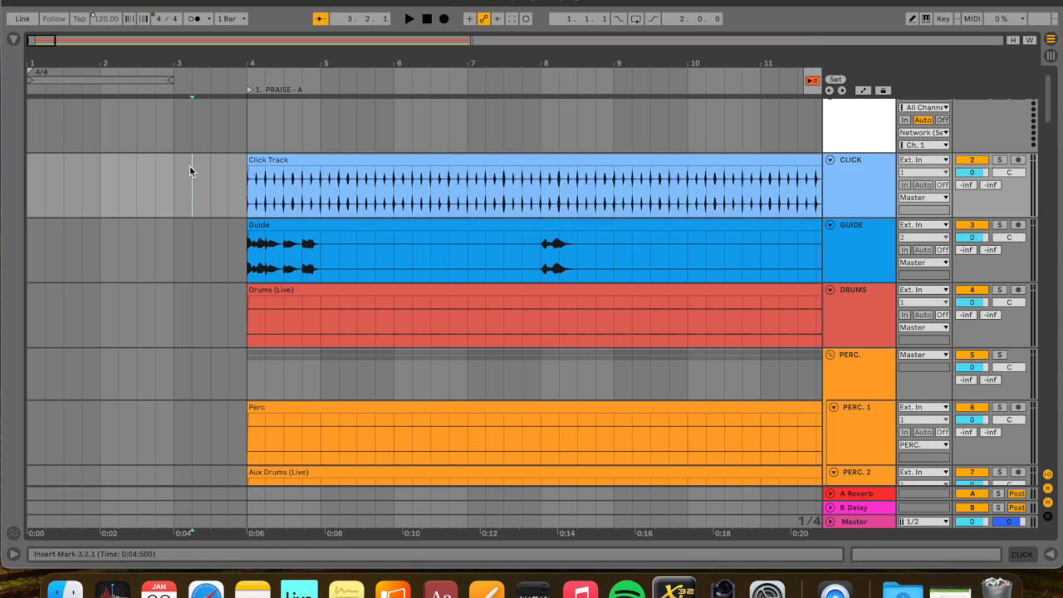
key(w)
Play JESUS YOU ALONE - E from 161.1.1 and test fading out and resetting the mapped volumes
scroll(242, 184, right, 10)
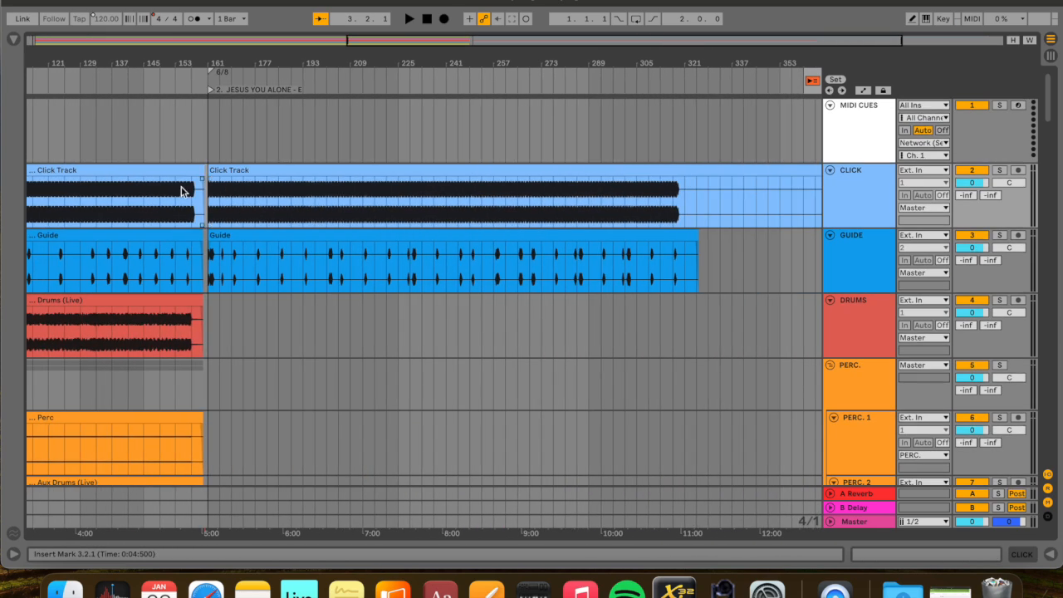
click(175, 237)
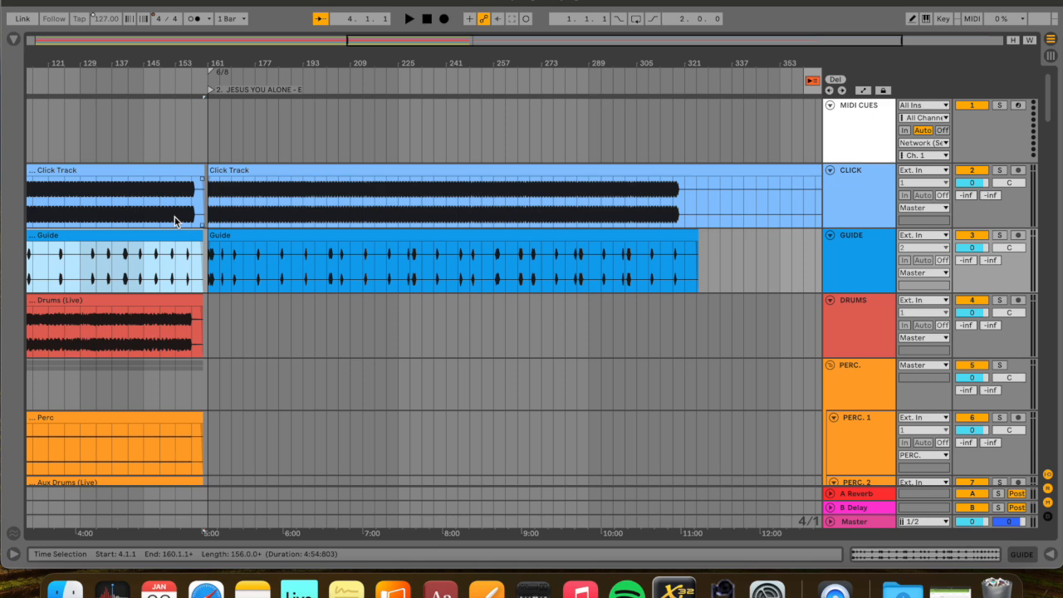
scroll(174, 218, up, 5)
scroll(174, 221, up, 1)
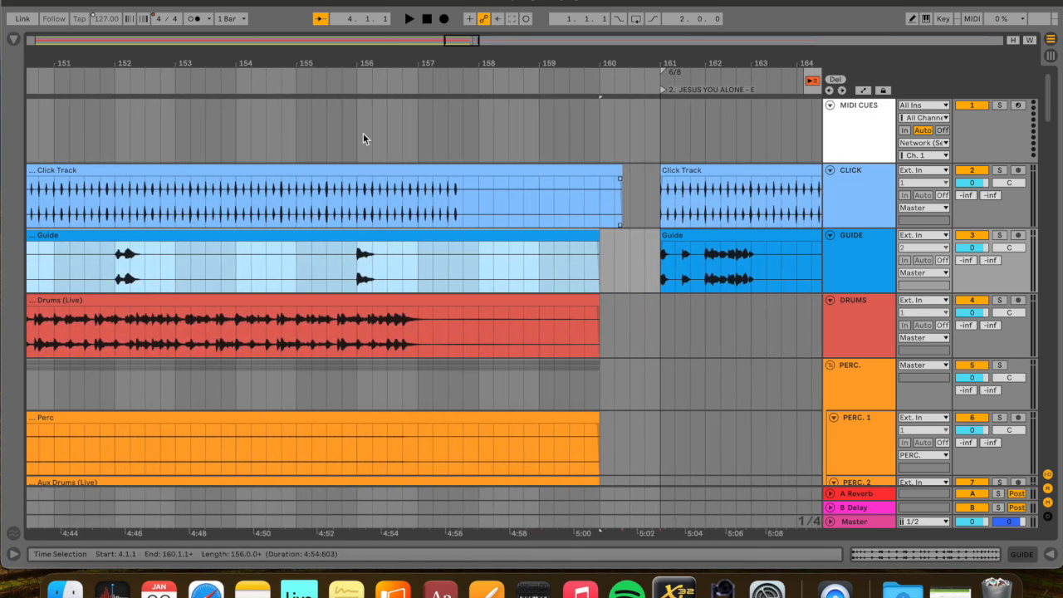
click(354, 81)
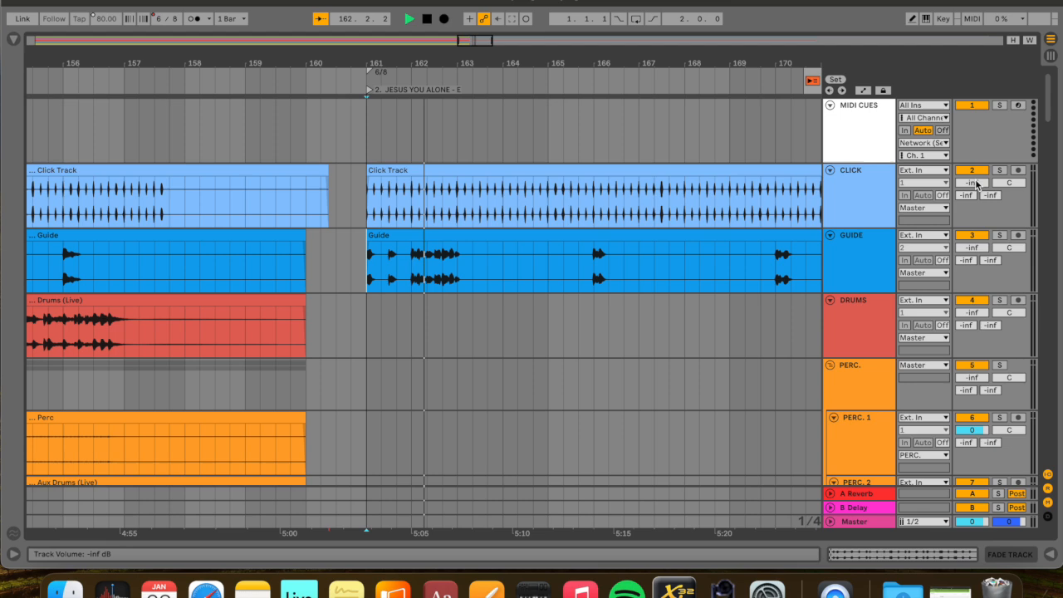
key(space)
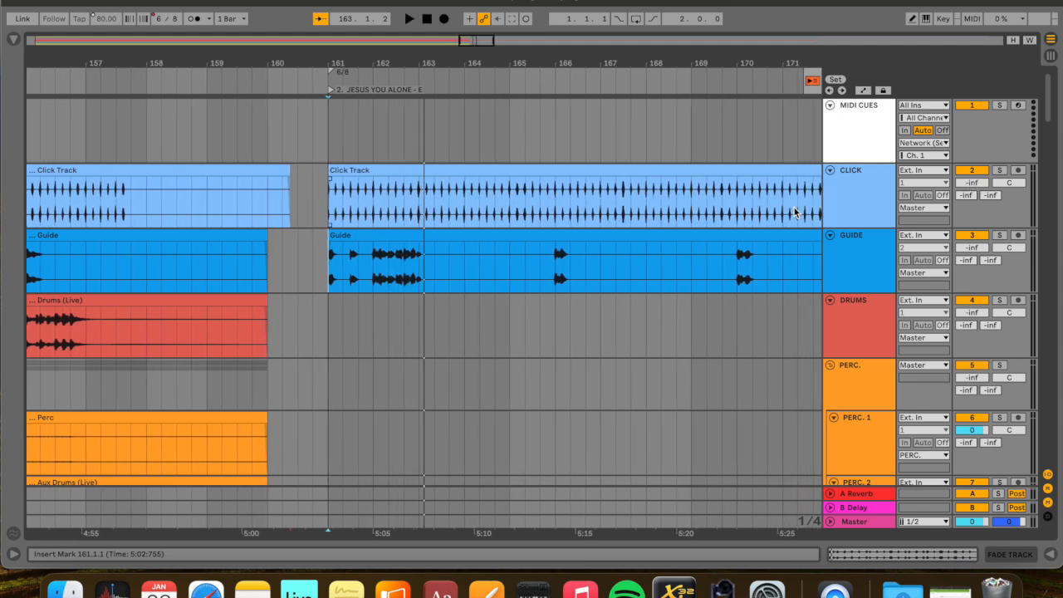
key(space)
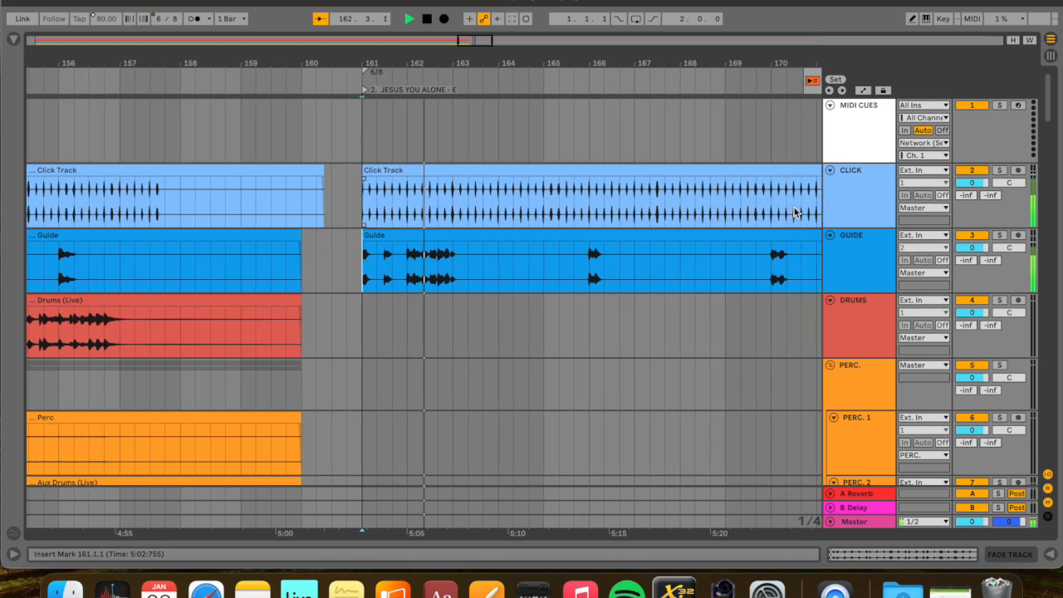
key(space)
drag(2, 125, 150, 125)
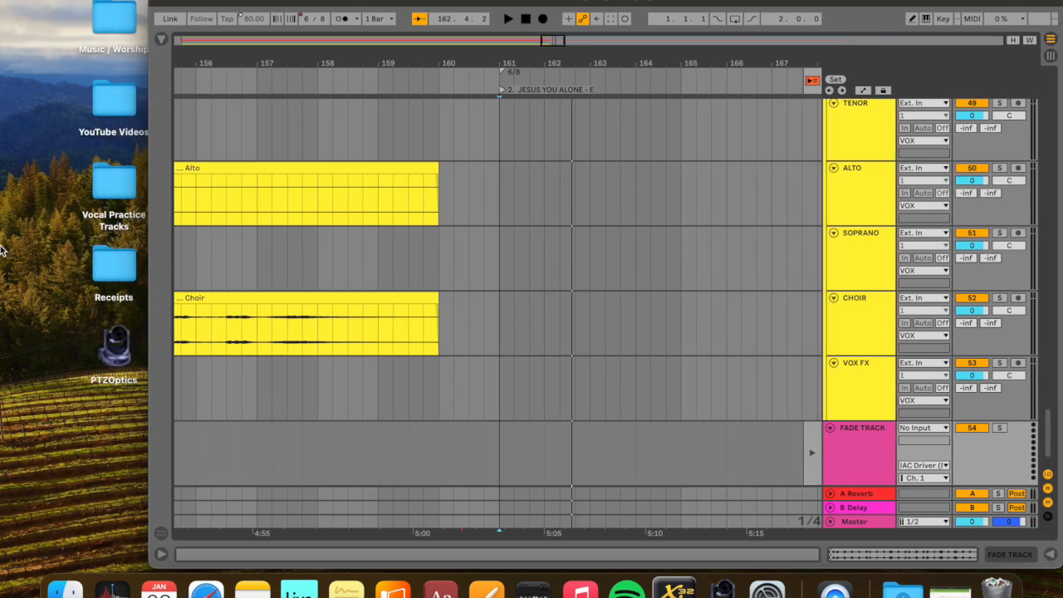
drag(149, 132, 3, 118)
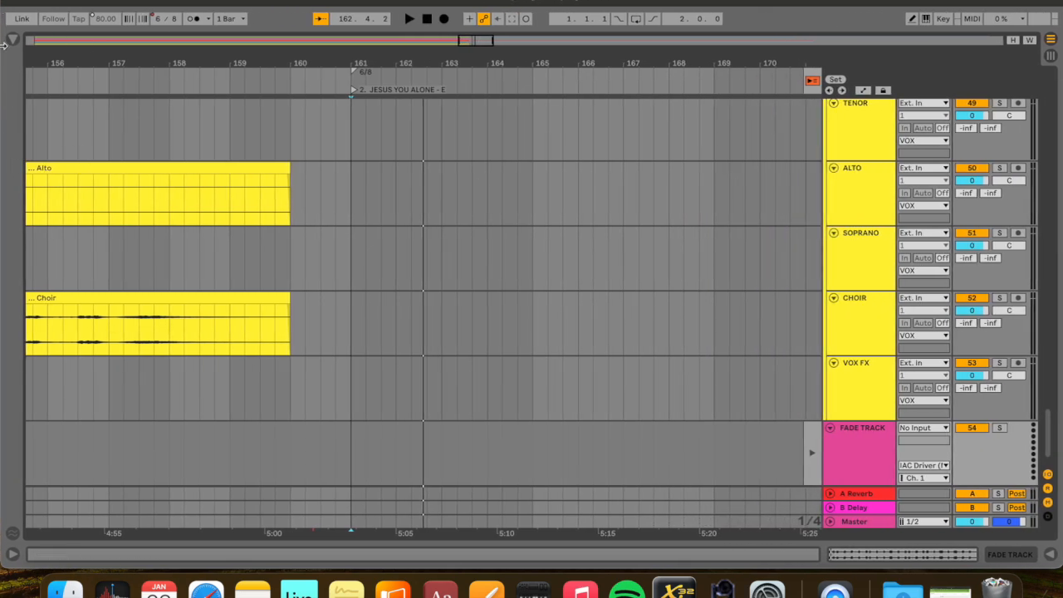
Review the tracks of both songs, from the CLICK track down to the FADE TRACK
scroll(365, 233, up, 15)
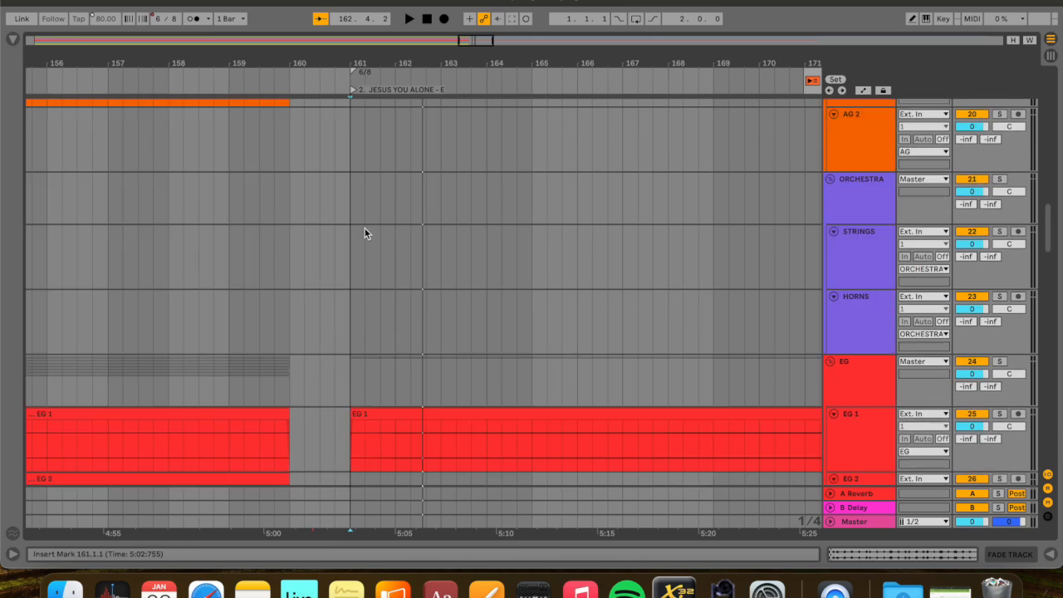
click(495, 265)
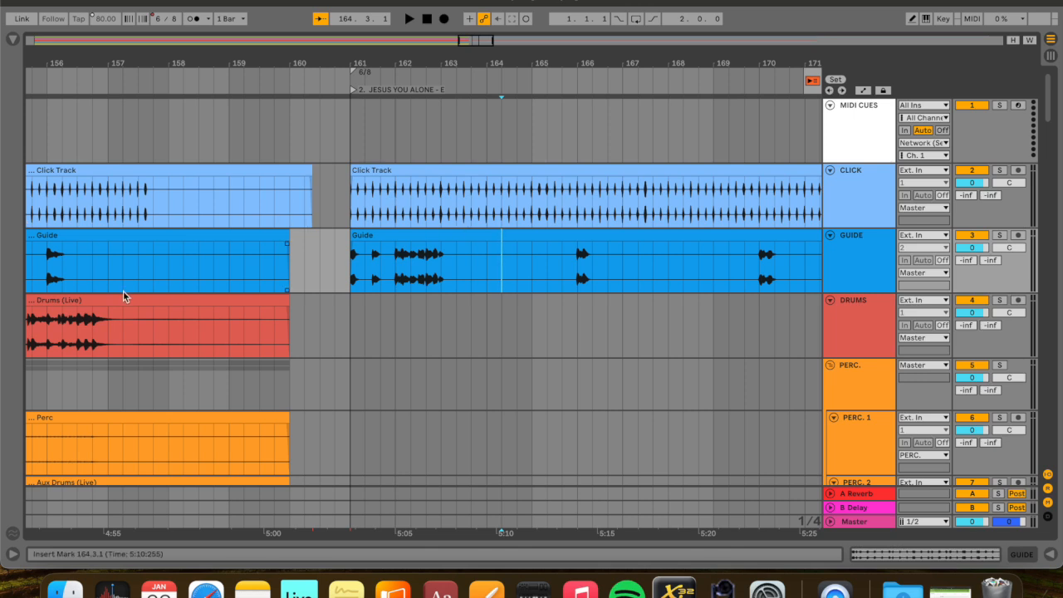
click(524, 366)
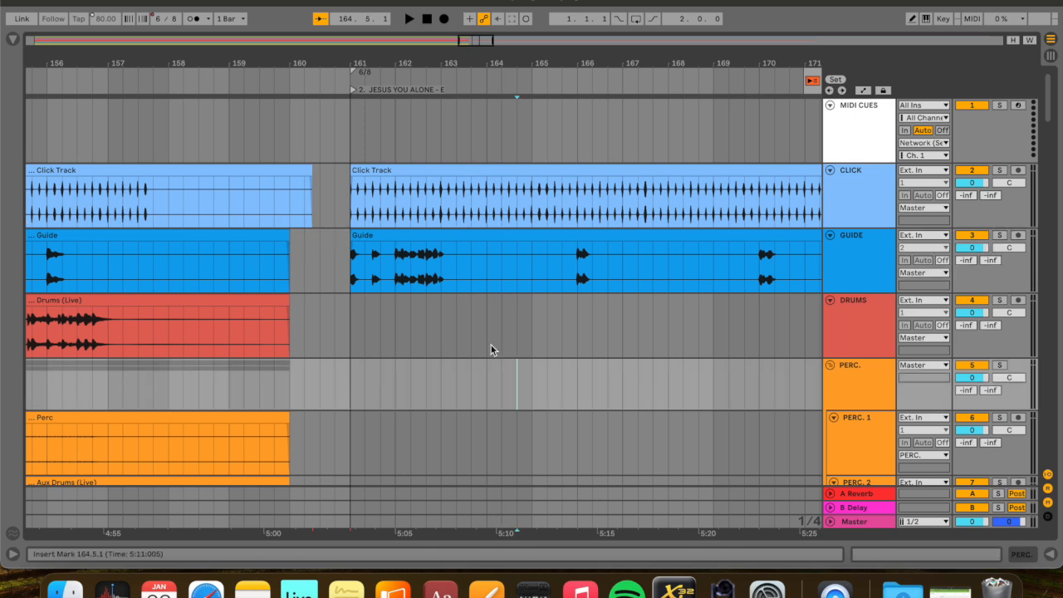
scroll(478, 342, down, 5)
scroll(380, 190, down, 3)
scroll(474, 287, down, 15)
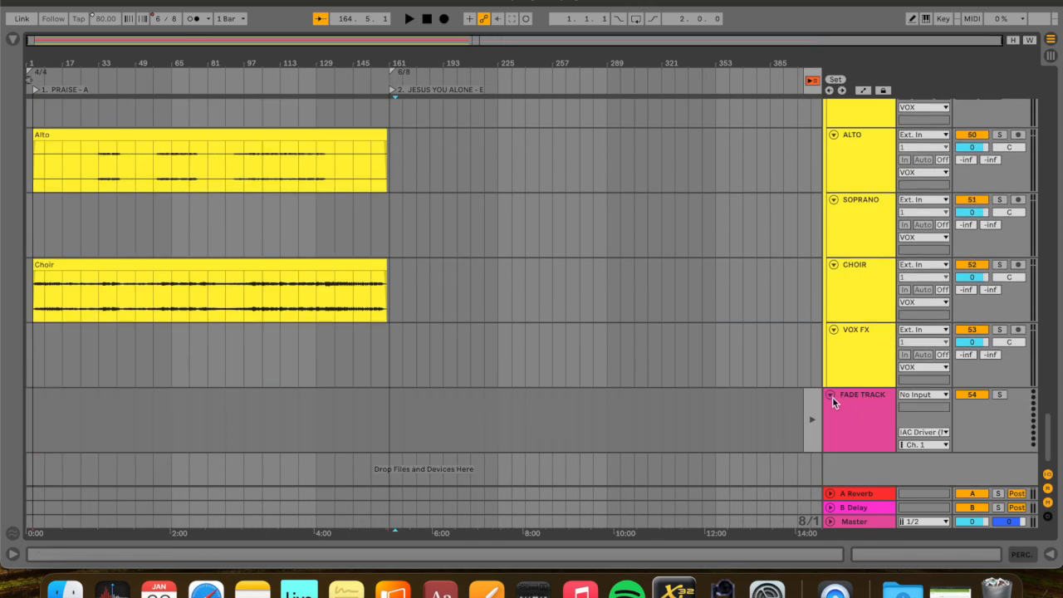
click(832, 395)
scroll(570, 231, up, 15)
scroll(570, 231, up, 10)
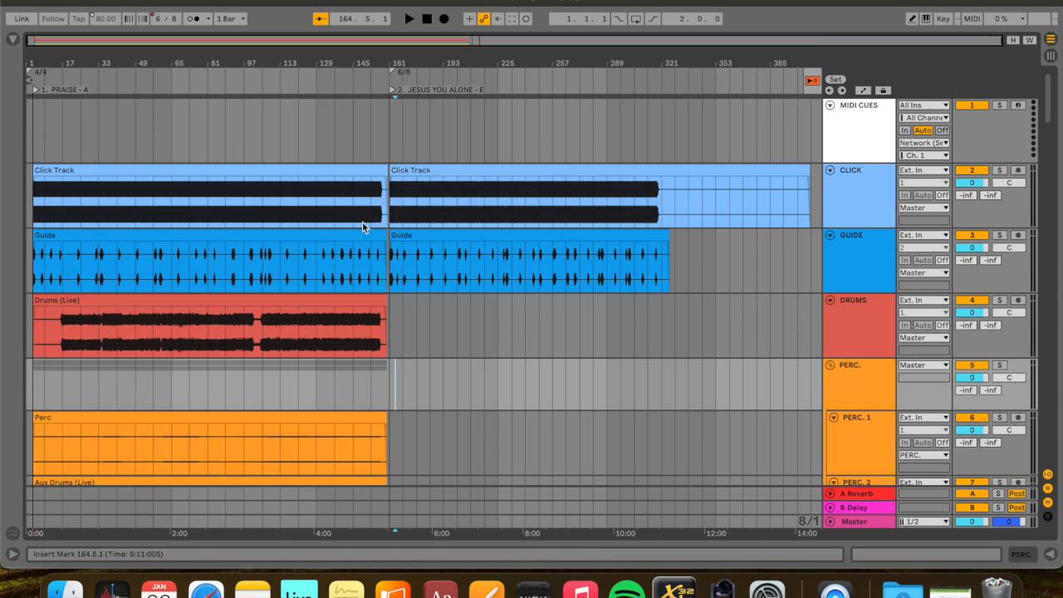
Play PRAISE - A from 4.1.1 and repeat the fade-out and reset of the mapped volumes
key(1)
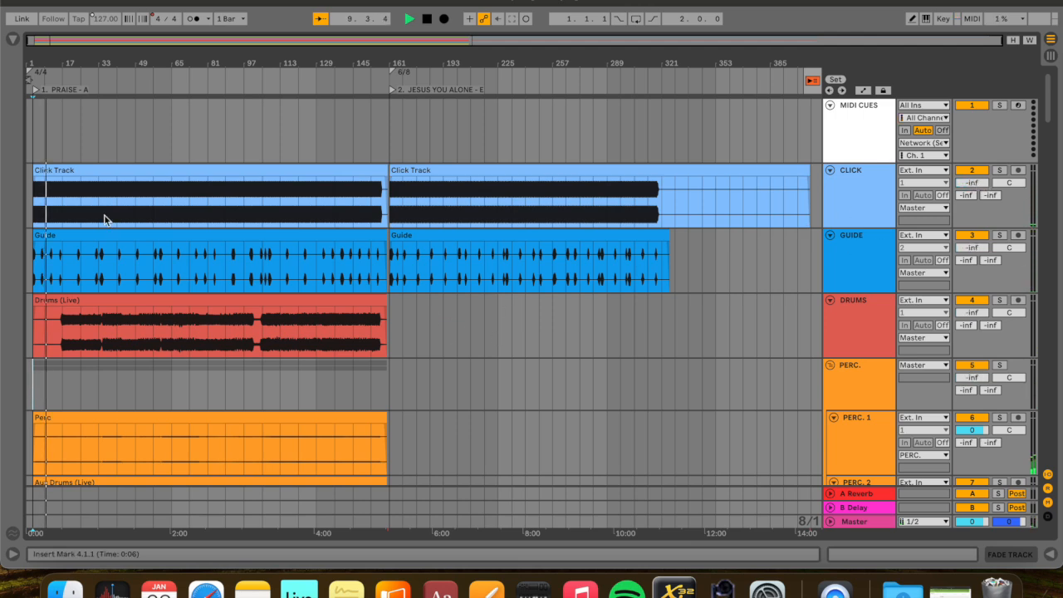
key(plus)
key(plus)
key(plus)
key(plus)
key(plus)
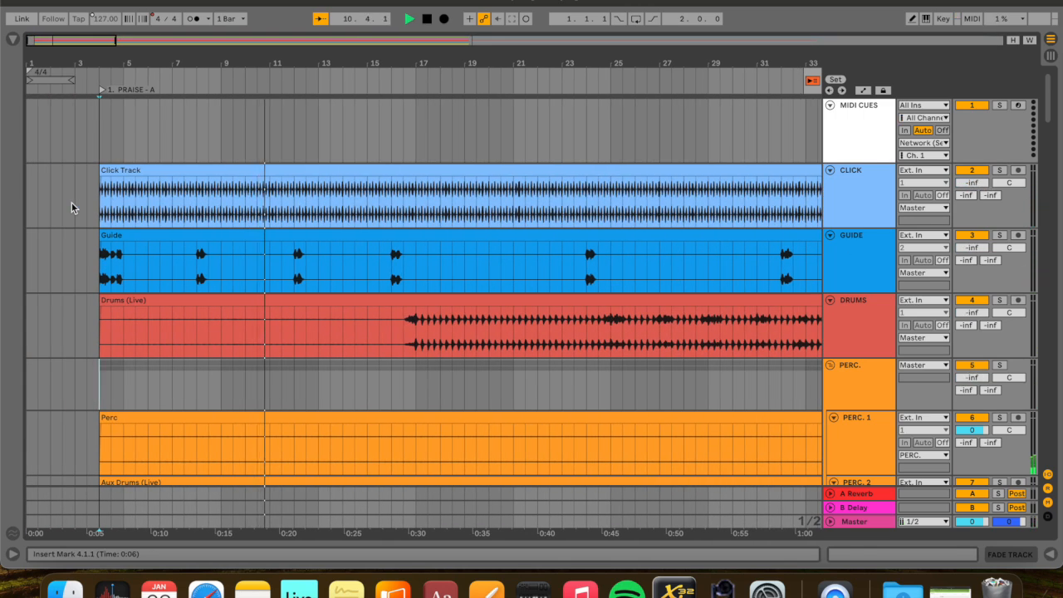
scroll(136, 233, up, 5)
scroll(136, 233, right, 3)
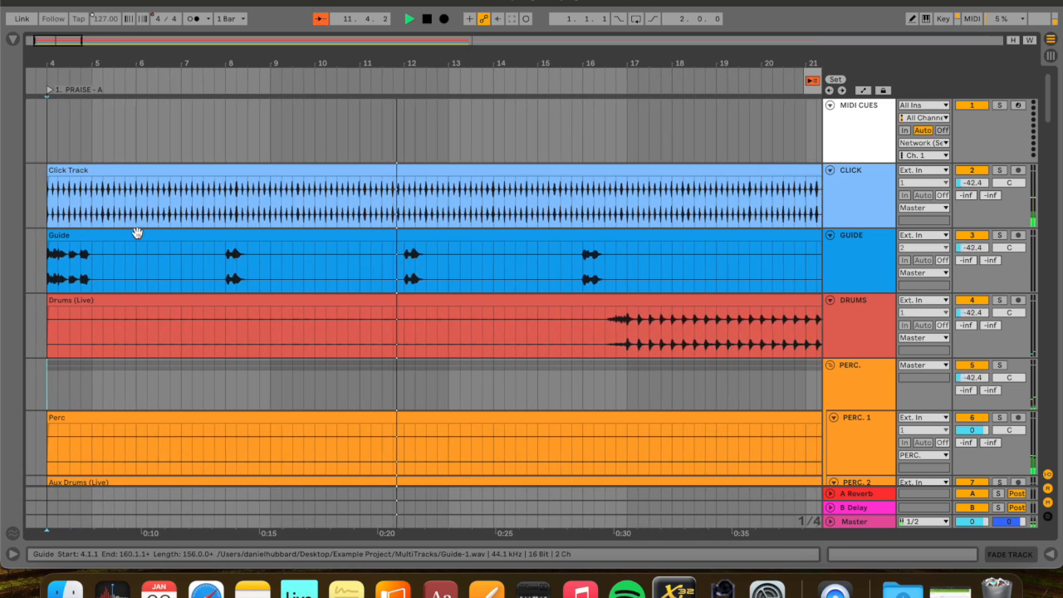
scroll(300, 194, up, 1)
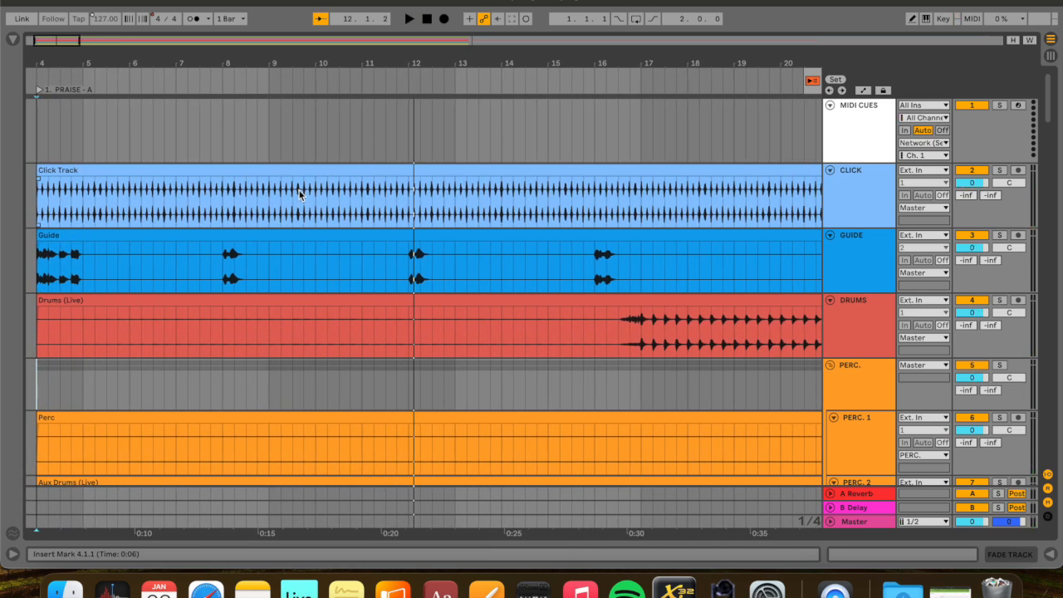
key(space)
scroll(262, 189, up, 5)
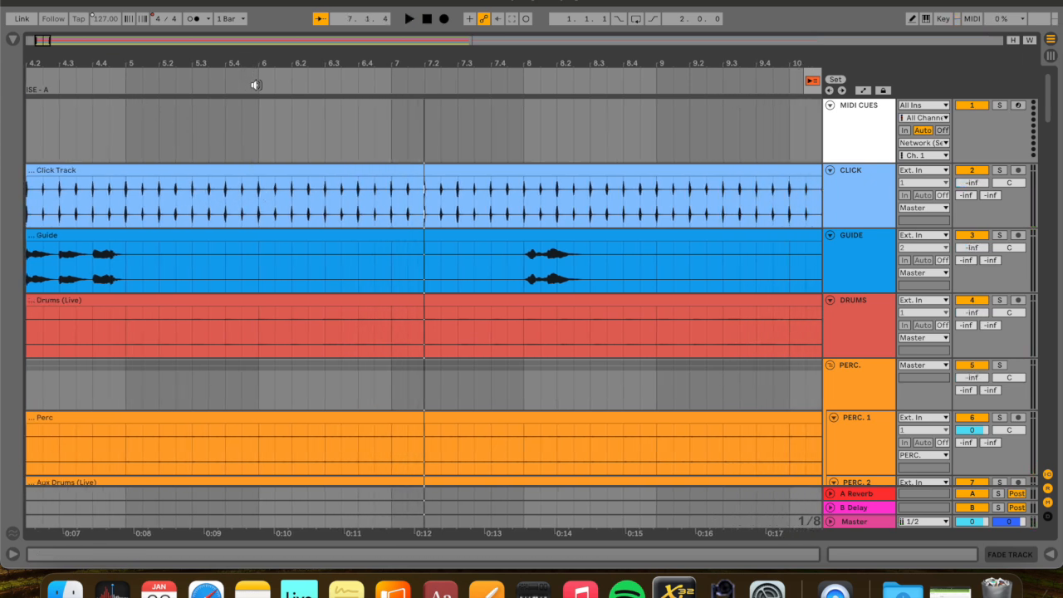
Delete the Click Track and Guide clips of the song JESUS YOU ALONE - E
scroll(632, 255, down, 10)
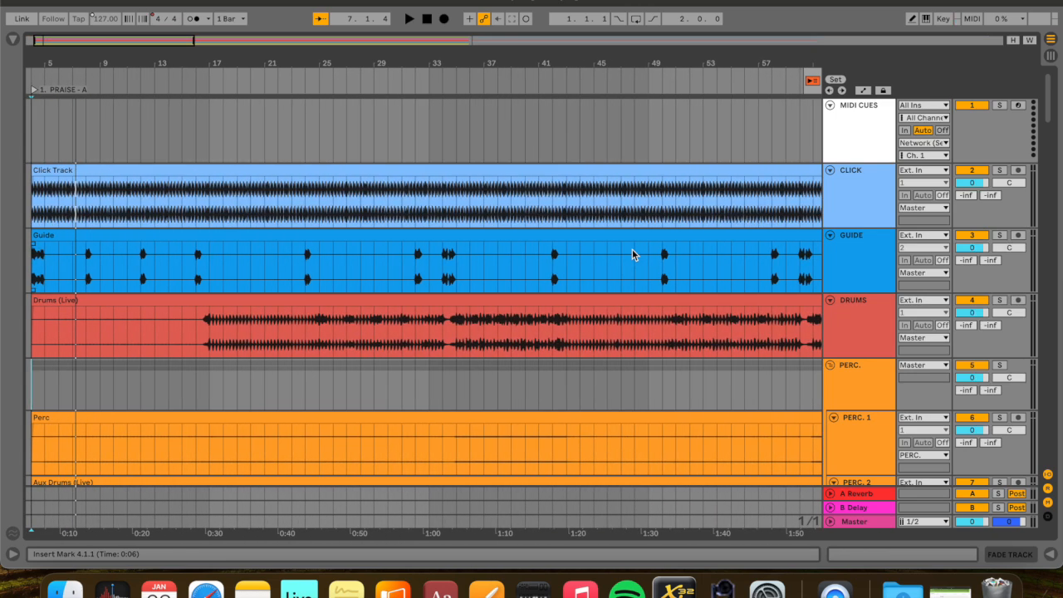
scroll(500, 214, down, 10)
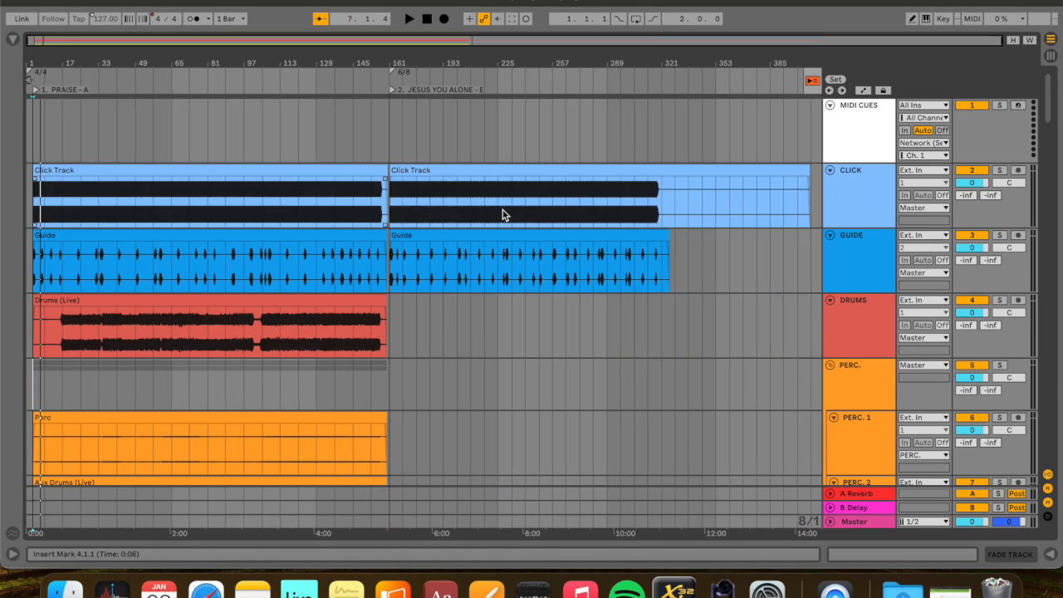
click(498, 170)
shift+click(519, 235)
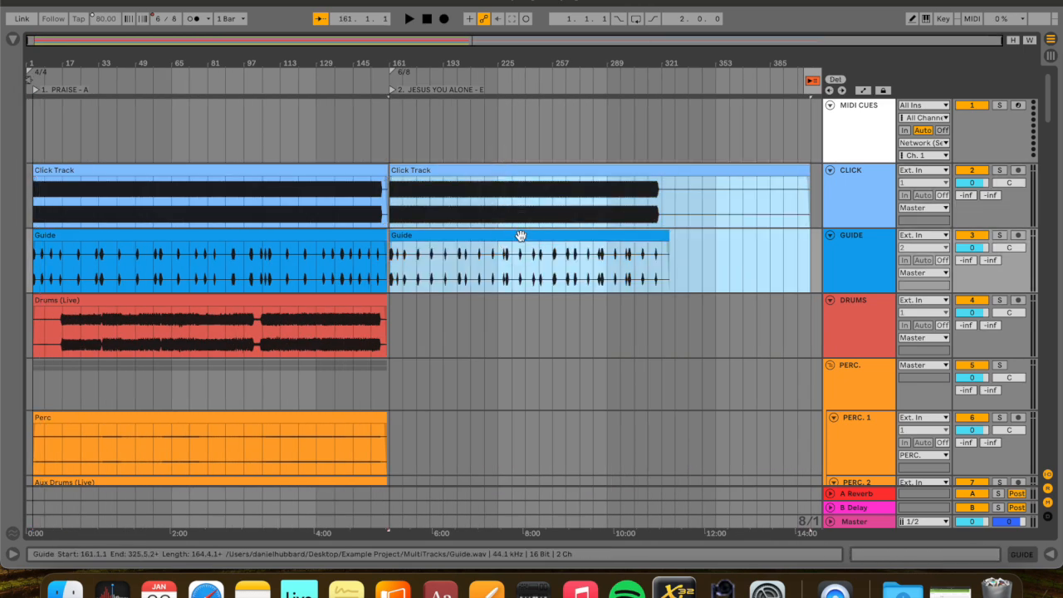
key(Delete)
Delete the JESUS YOU ALONE - E locator and the 6/8 time signature change at bar 161
click(393, 90)
key(Delete)
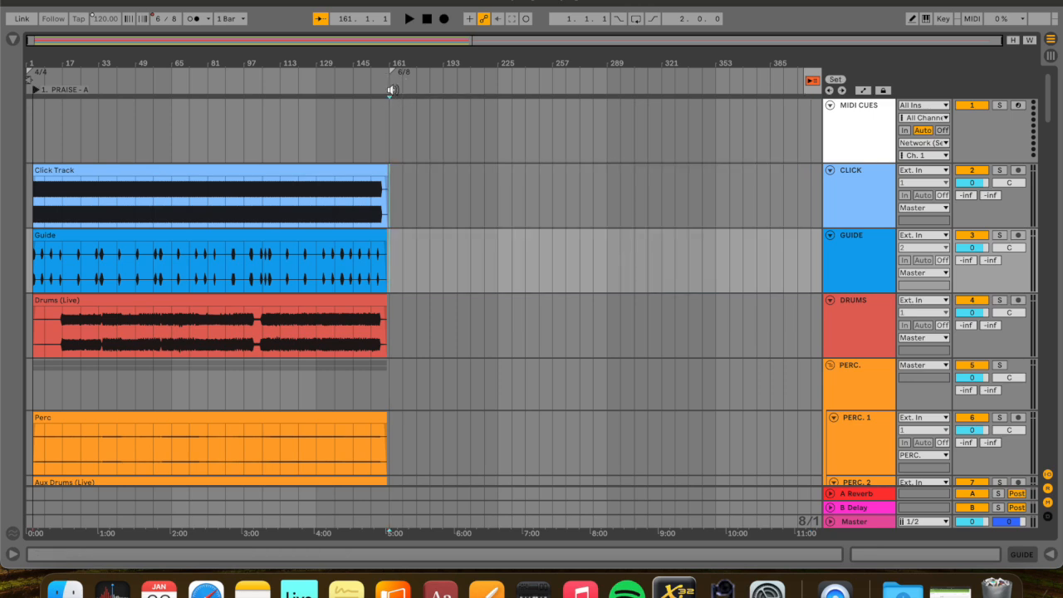
click(390, 72)
key(Delete)
Delete all clips of PRAISE - A, from the CLICK track down to the CHOIR track
click(378, 165)
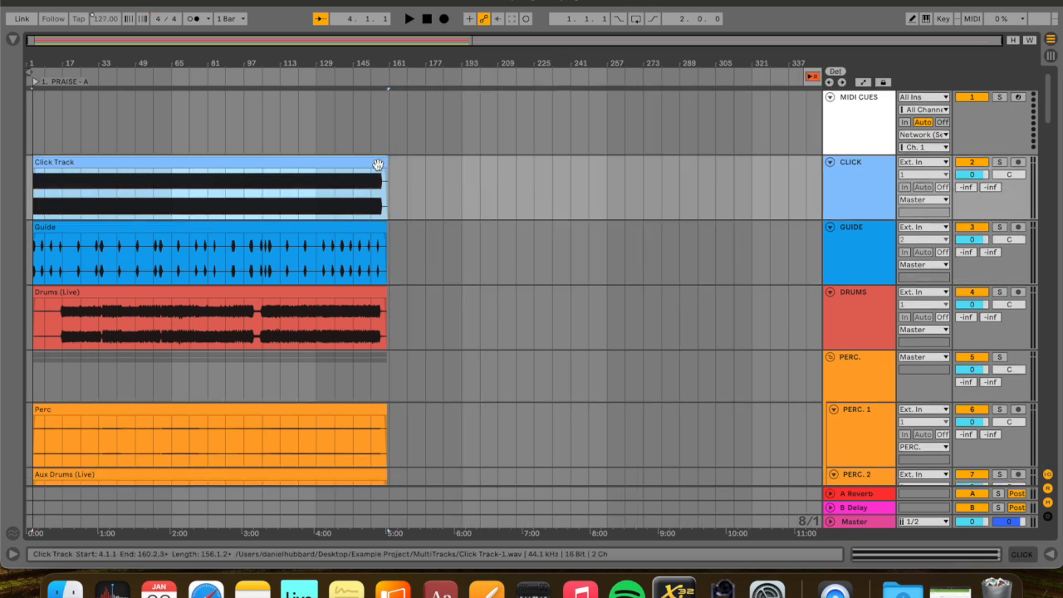
scroll(378, 165, down, 20)
key(Delete)
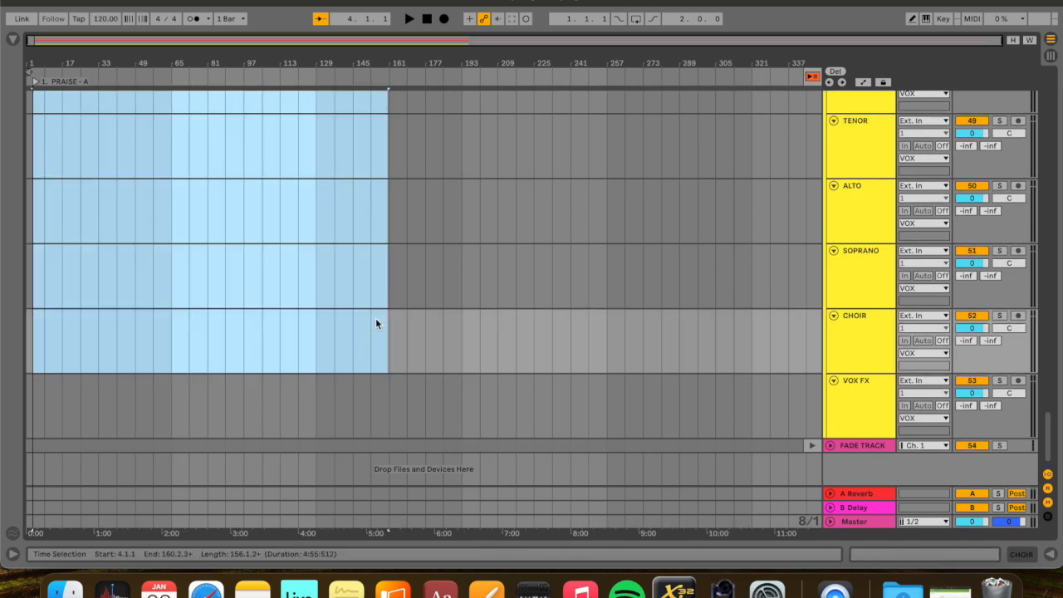
scroll(376, 318, up, 20)
scroll(626, 376, down, 15)
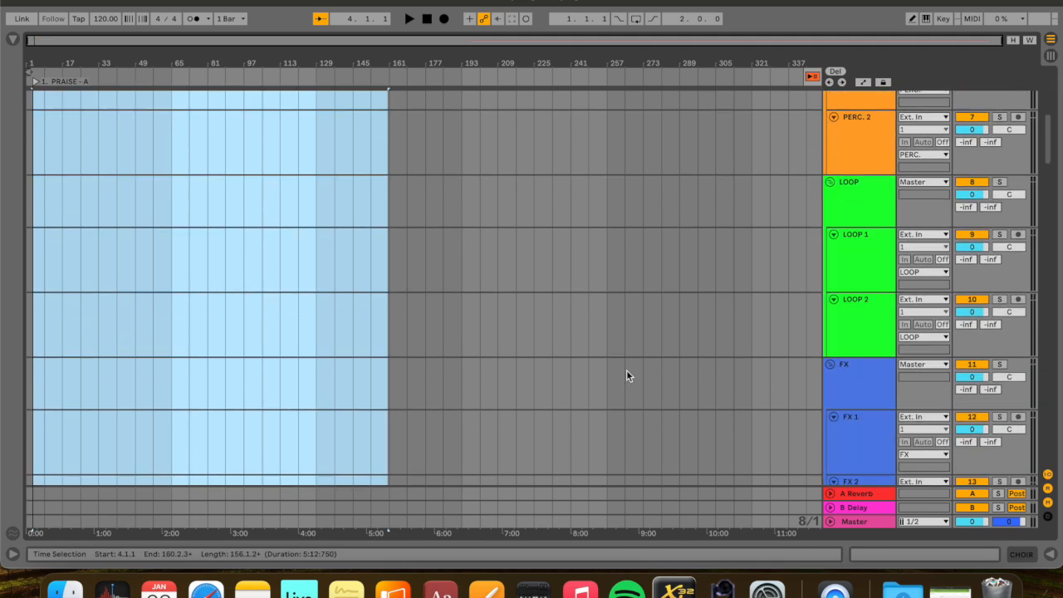
Delete the remaining clips of the second song on the EG 1 and PIANO 1 tracks
scroll(626, 375, down, 12)
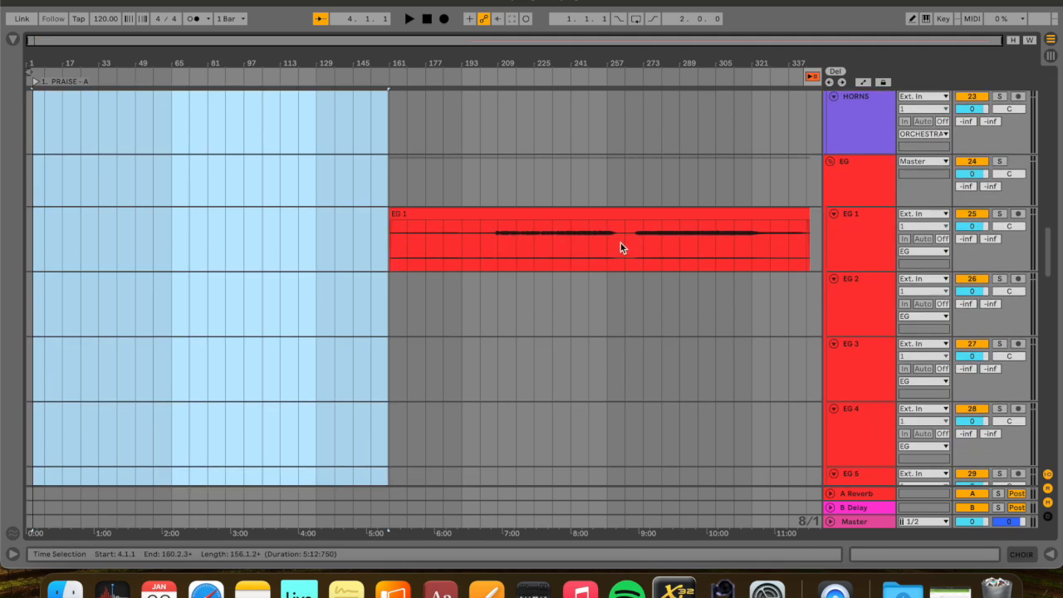
click(622, 214)
key(Delete)
scroll(621, 216, down, 15)
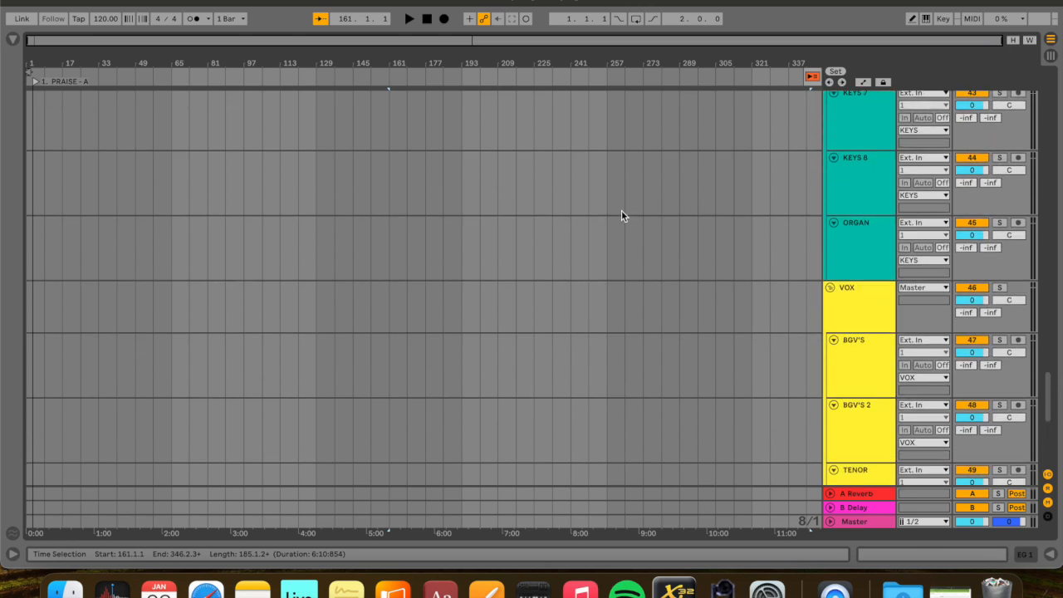
scroll(605, 212, up, 5)
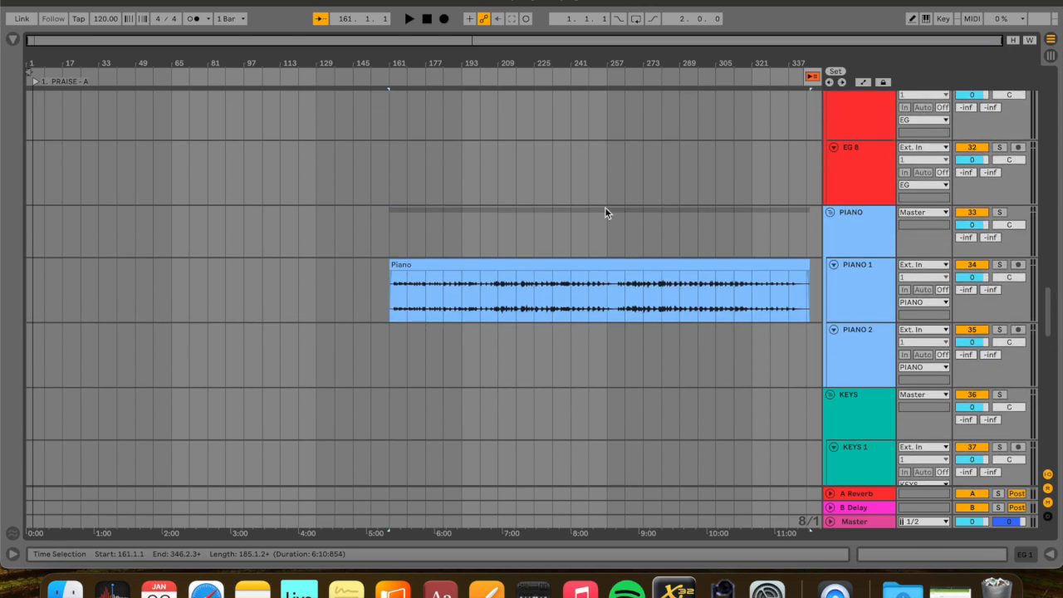
click(602, 271)
key(Delete)
Rename the PRAISE - A locator so that only "1." is left
click(574, 250)
scroll(576, 251, up, 4)
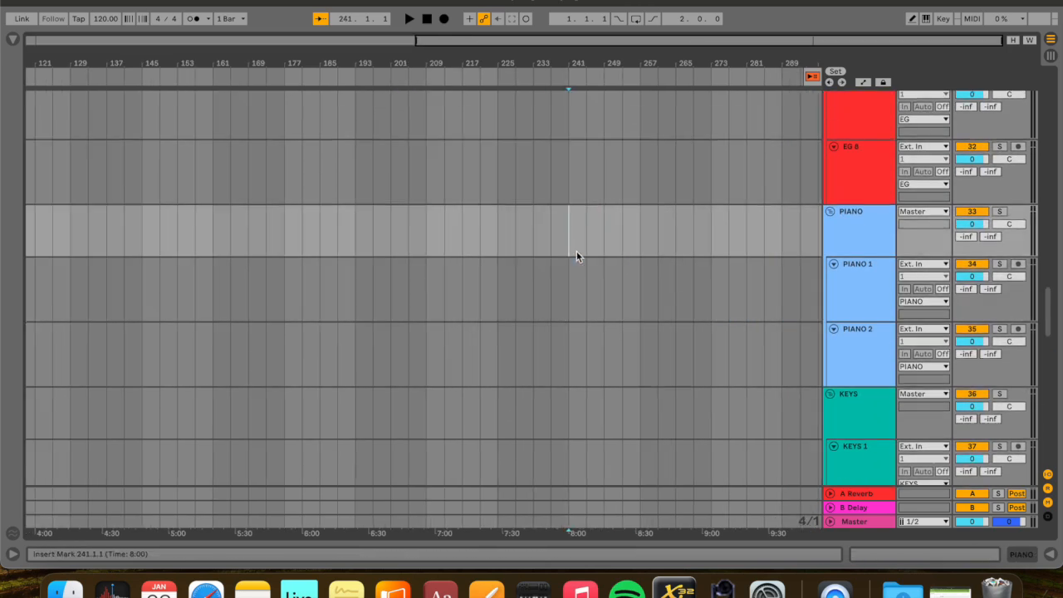
scroll(576, 251, left, 10)
scroll(127, 259, up, 5)
scroll(127, 258, left, 5)
click(57, 81)
key(super+r)
key(BackSpace)
key(BackSpace)
key(BackSpace)
key(BackSpace)
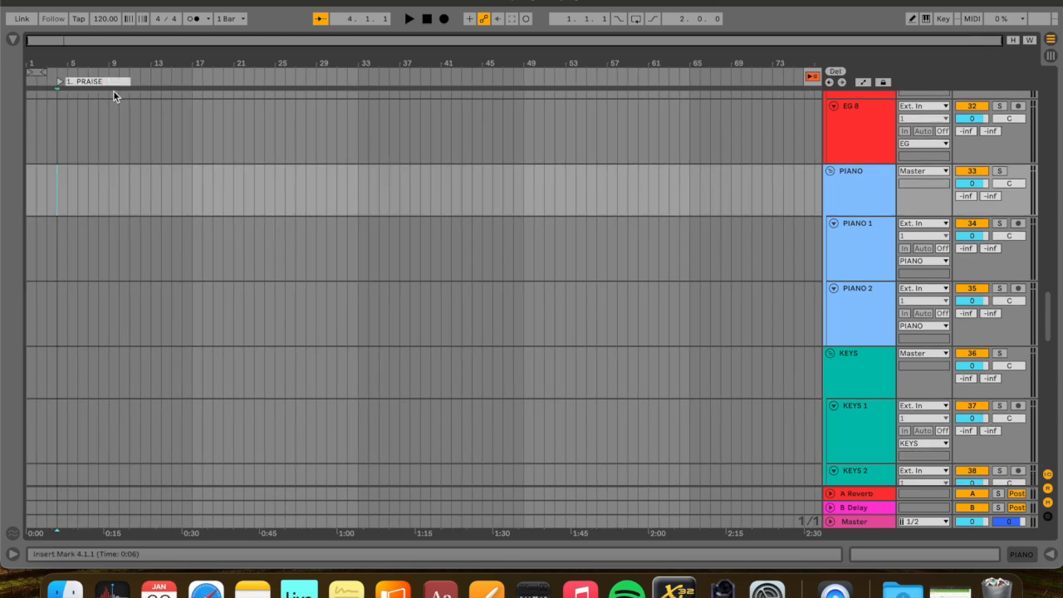
key(Return)
click(74, 114)
Save the emptied Live Set as a template named New
scroll(73, 194, up, 20)
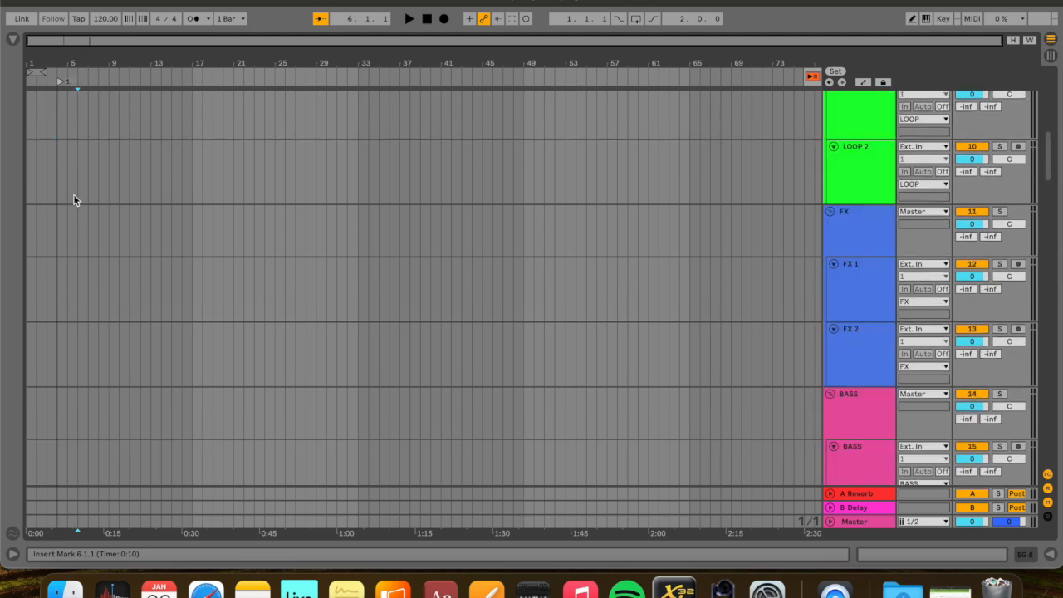
scroll(296, 223, up, 3)
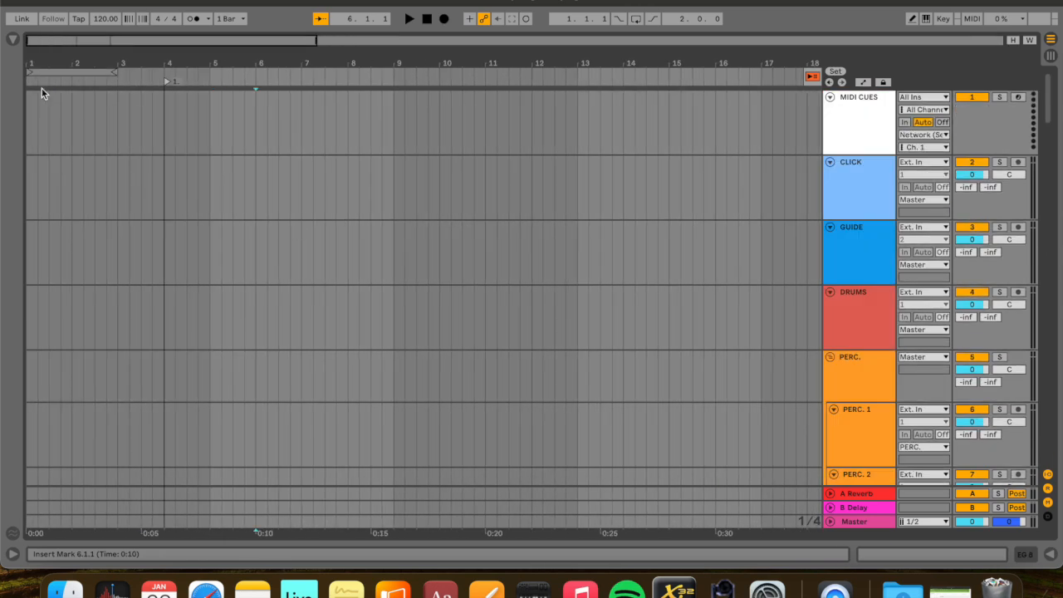
click(80, 0)
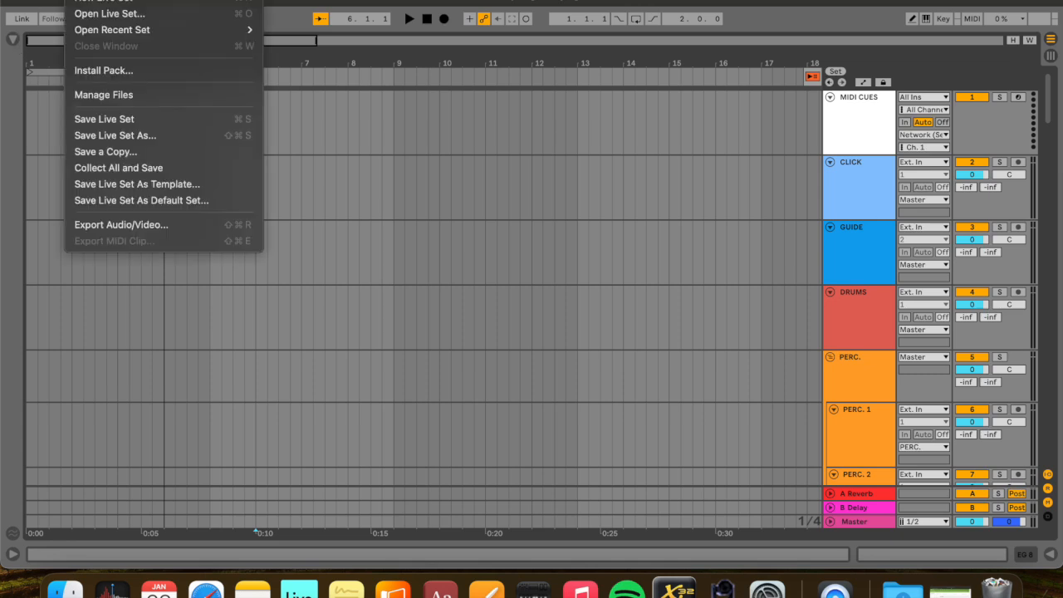
click(164, 186)
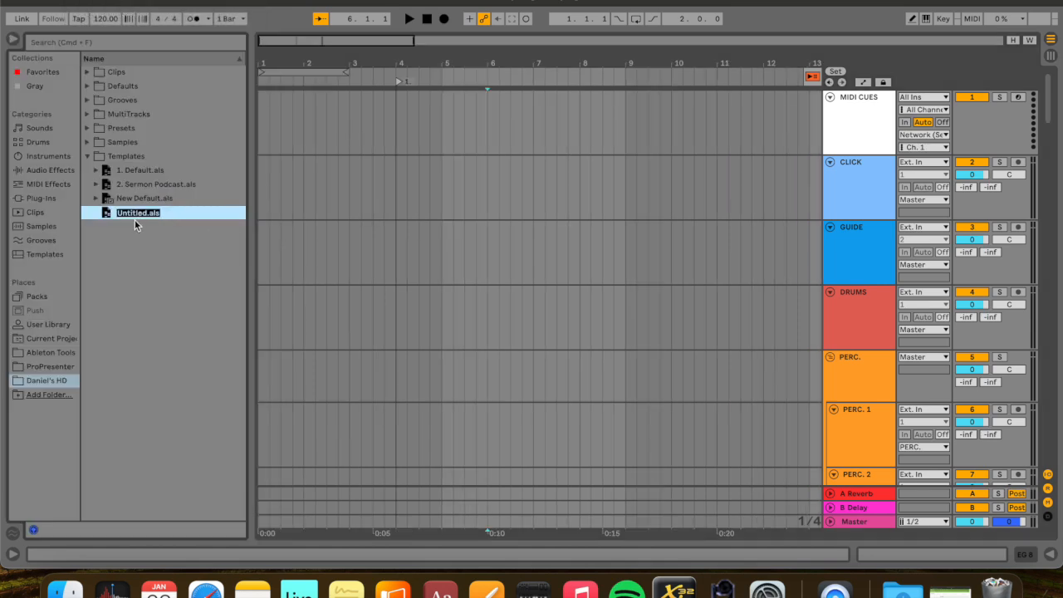
text(New)
key(Return)
Look at the Set Default Live Set option for New.als and close the browser
right_click(134, 212)
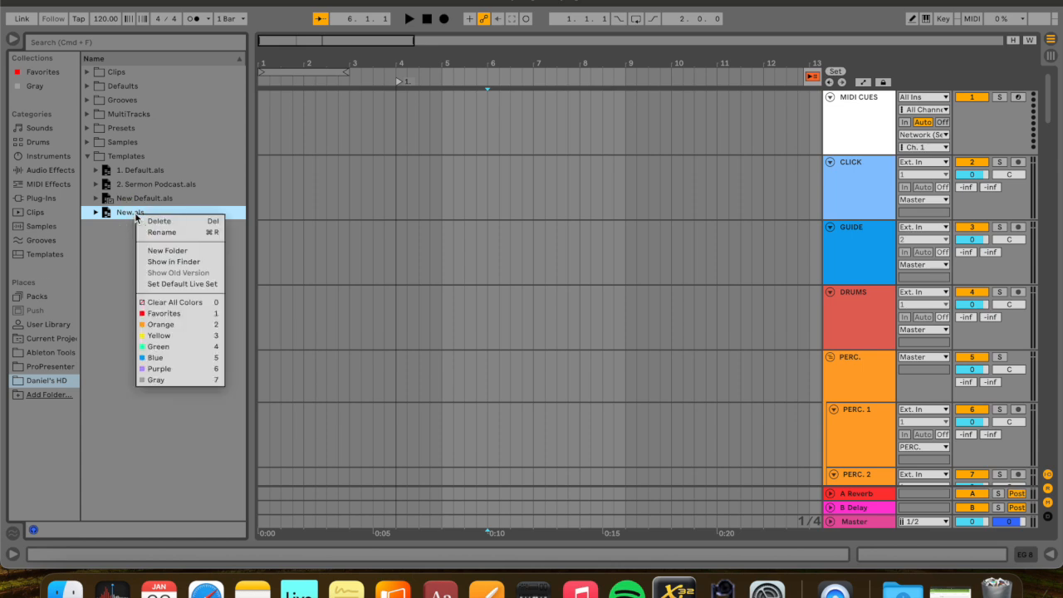
click(170, 283)
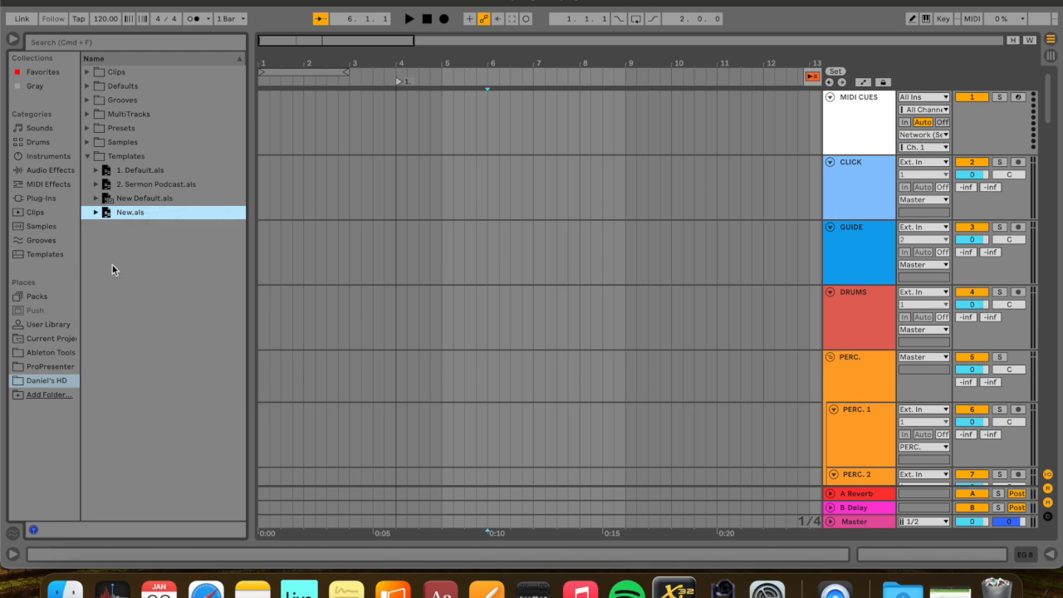
click(126, 201)
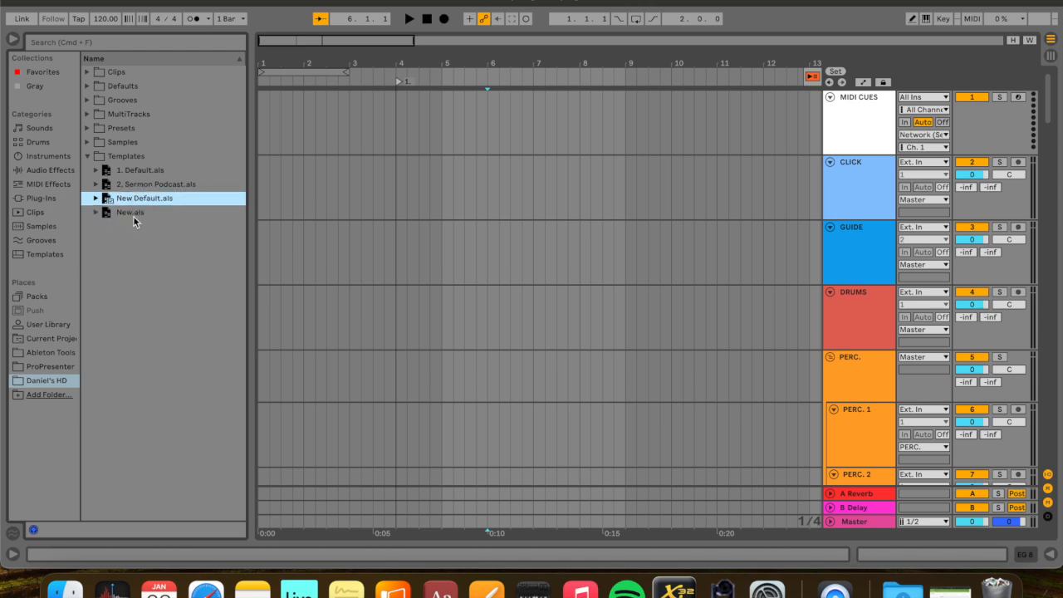
click(133, 215)
right_click(134, 217)
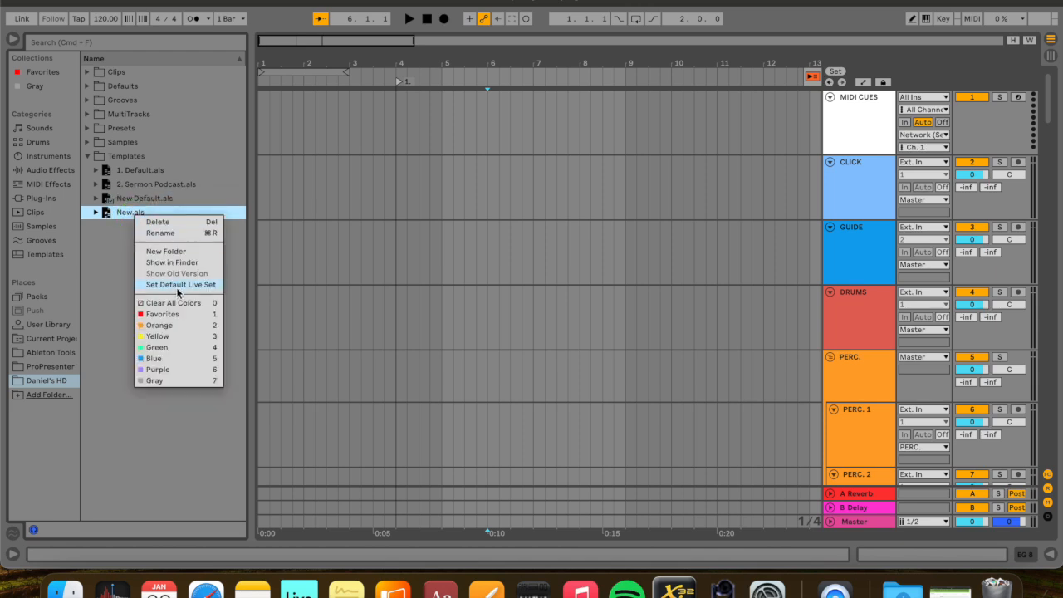
click(105, 266)
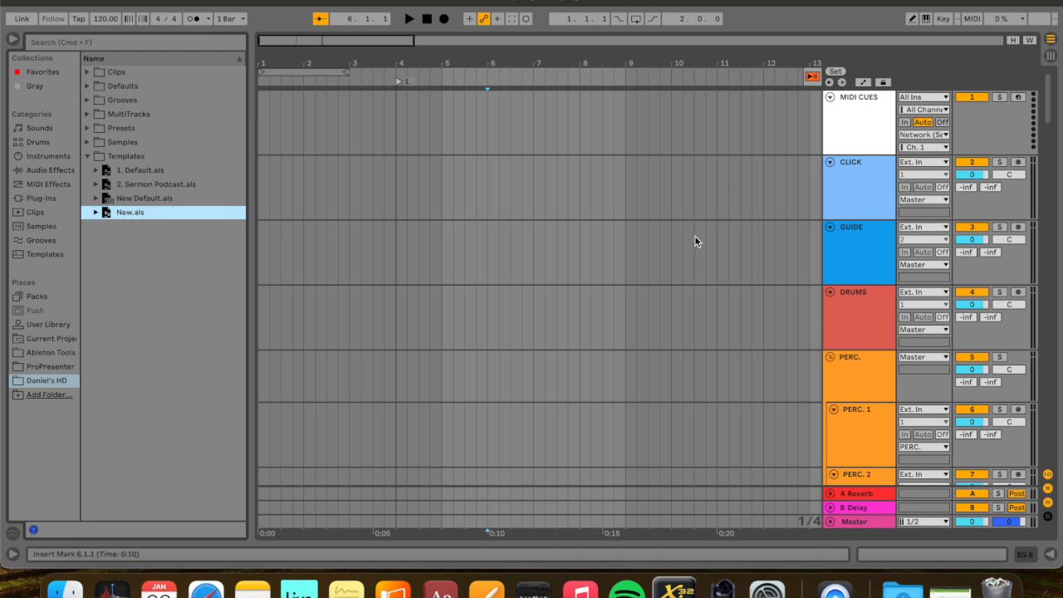
click(13, 39)
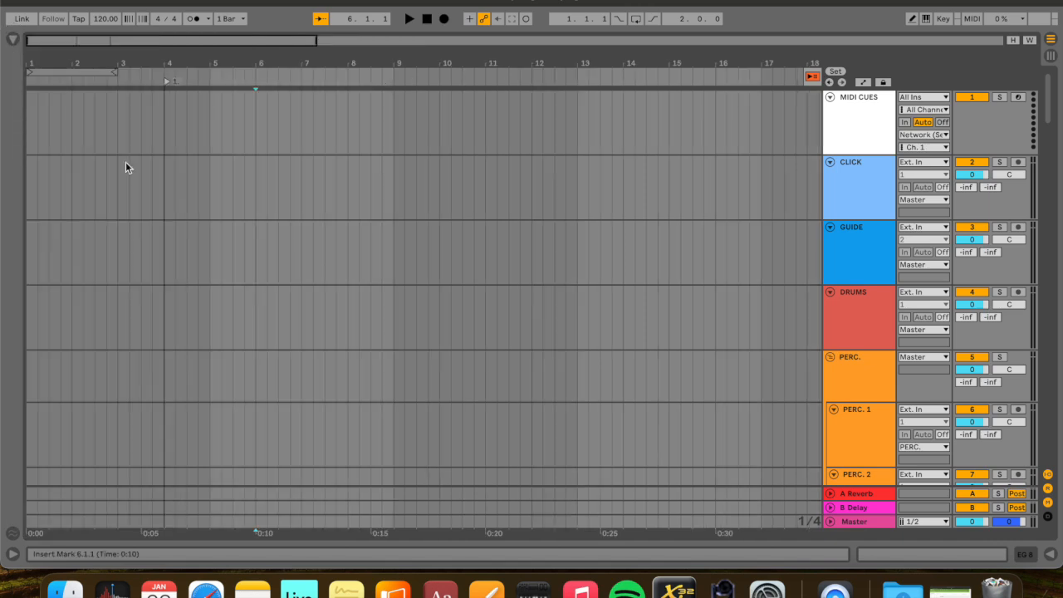
Show the key mappings and the MIDI mappings kept in the emptied template
key(super+k)
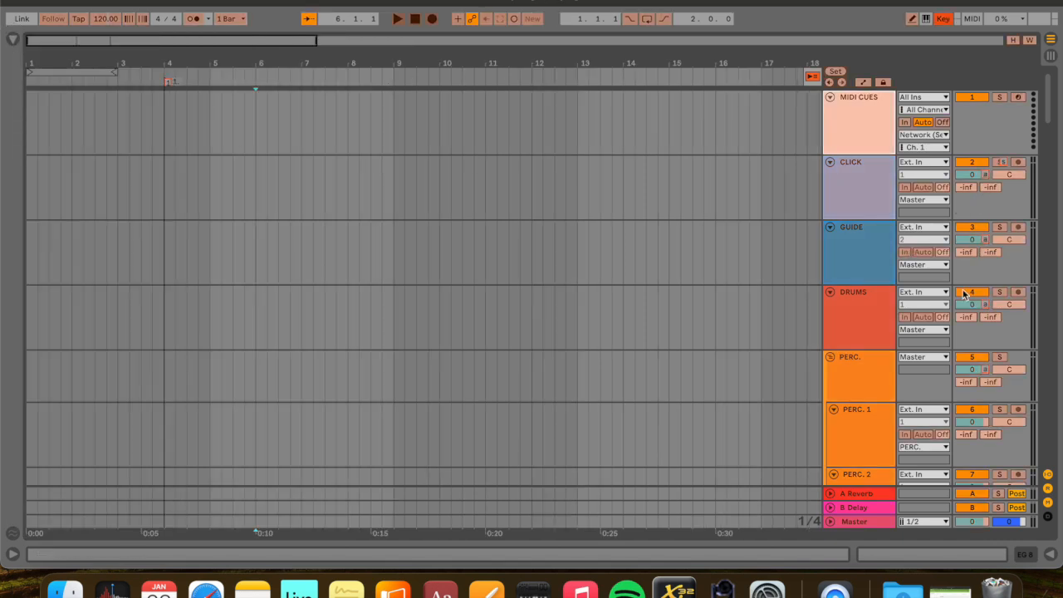
key(super+m)
key(super+m)
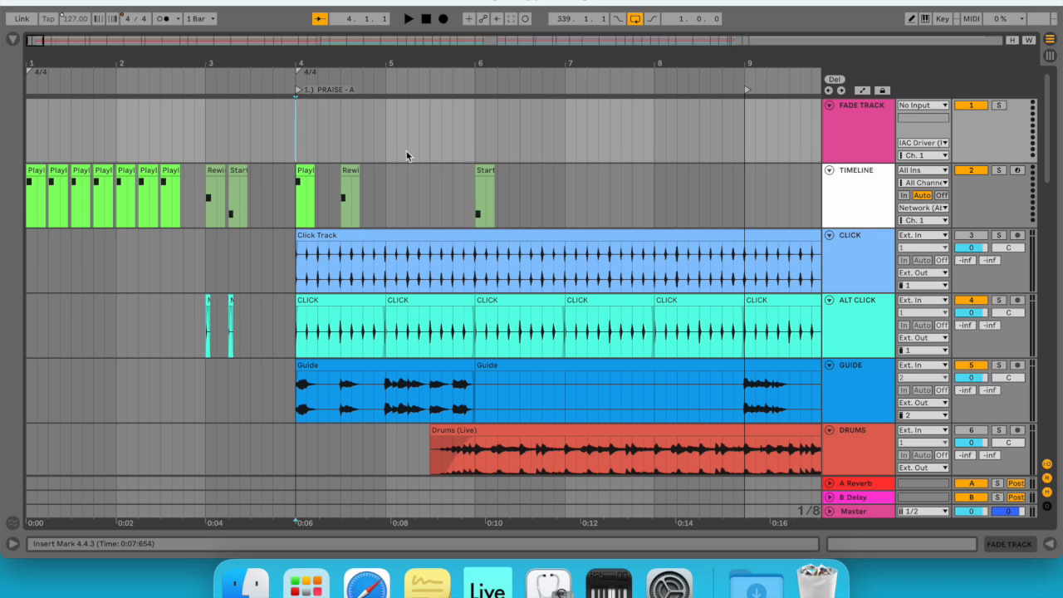
Fold the FADE TRACK above the TIMELINE track and look through the track list down to VOX
scroll(374, 189, right, 1)
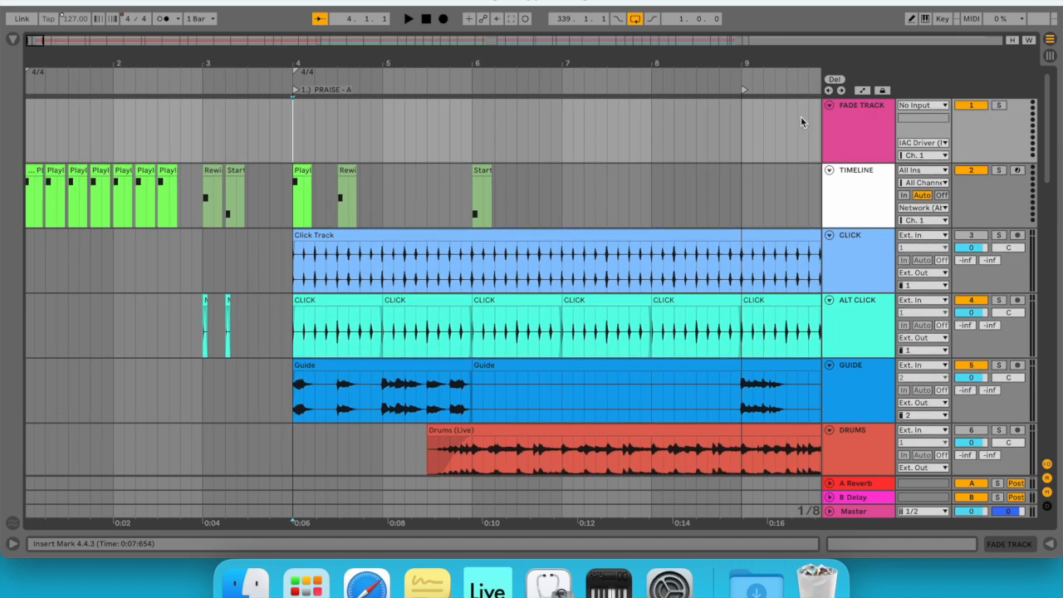
click(870, 114)
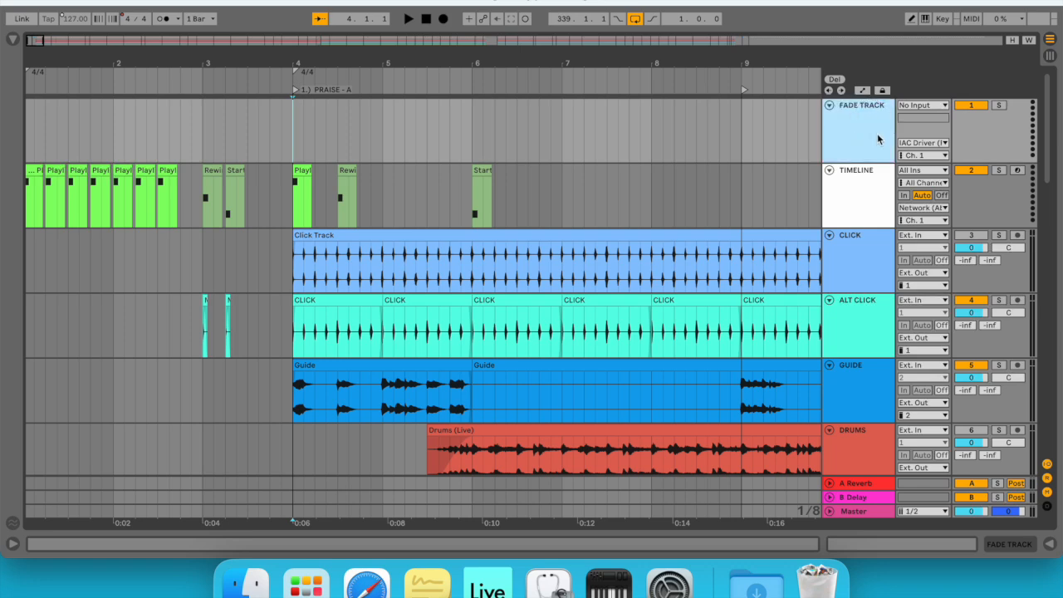
click(828, 105)
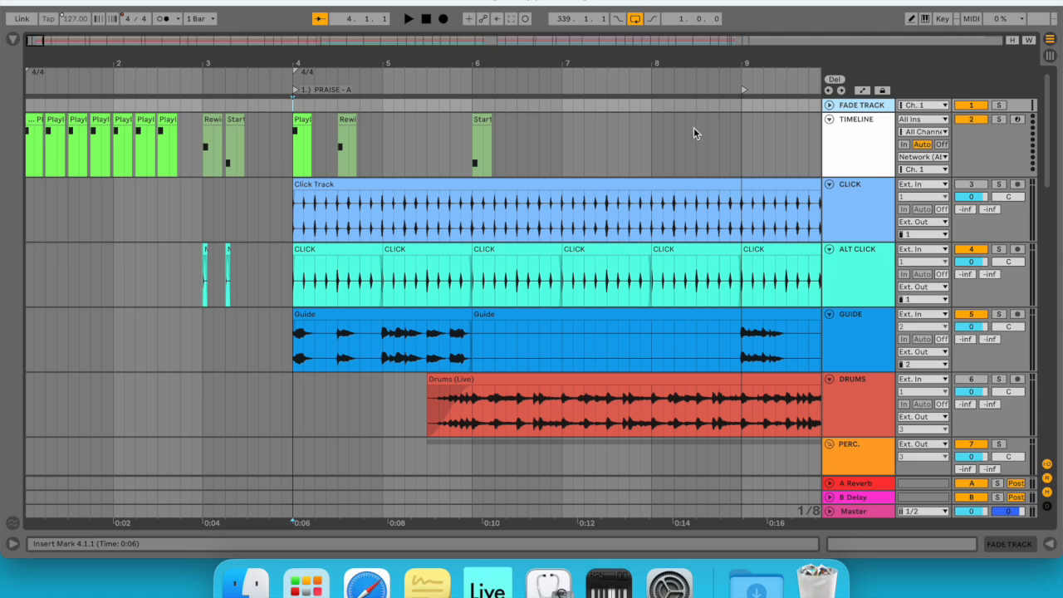
click(797, 140)
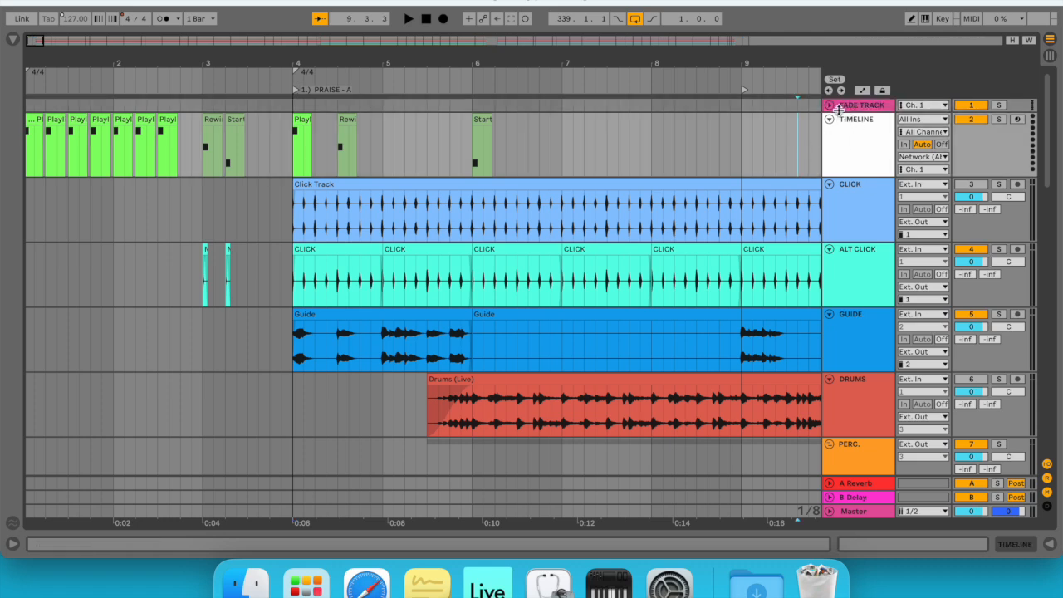
click(839, 108)
scroll(859, 184, down, 20)
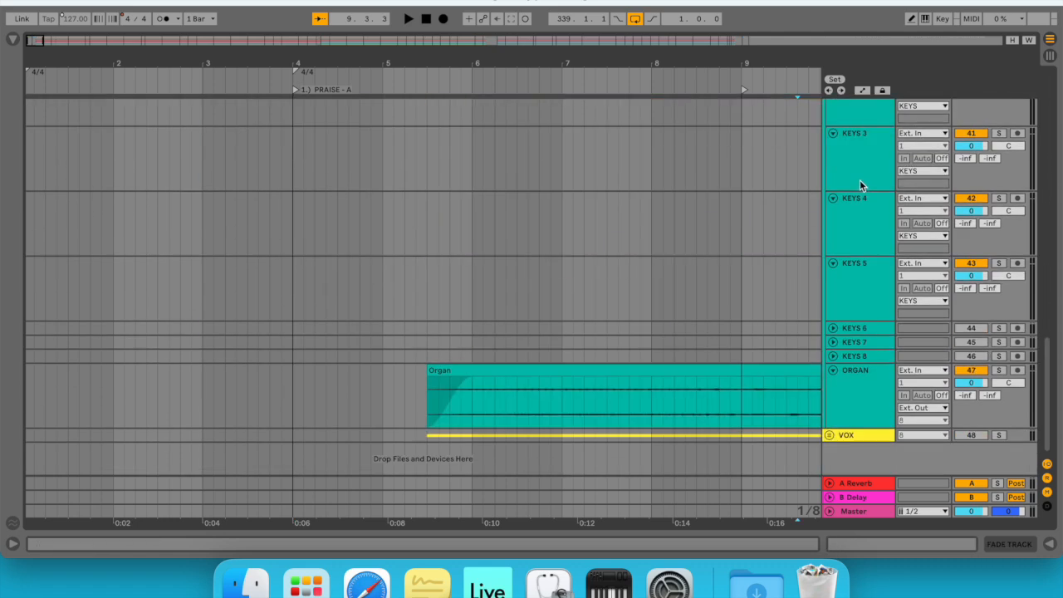
scroll(660, 274, up, 20)
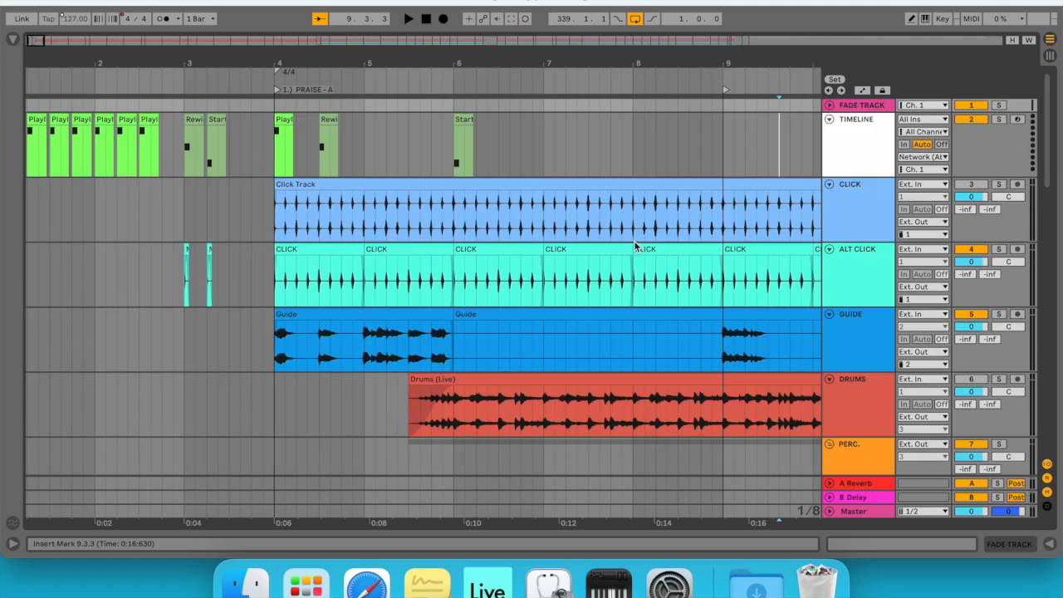
Split the PRAISE - A clips at 5.1.1 from the CLICK track down through all tracks below
scroll(633, 240, down, 1)
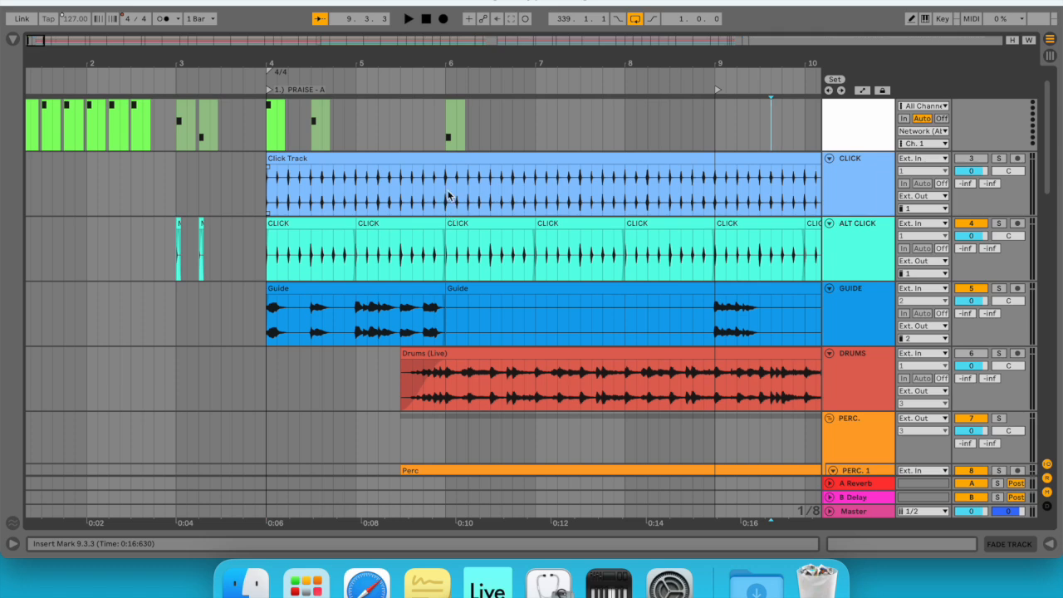
scroll(513, 220, down, 3)
scroll(513, 220, right, 2)
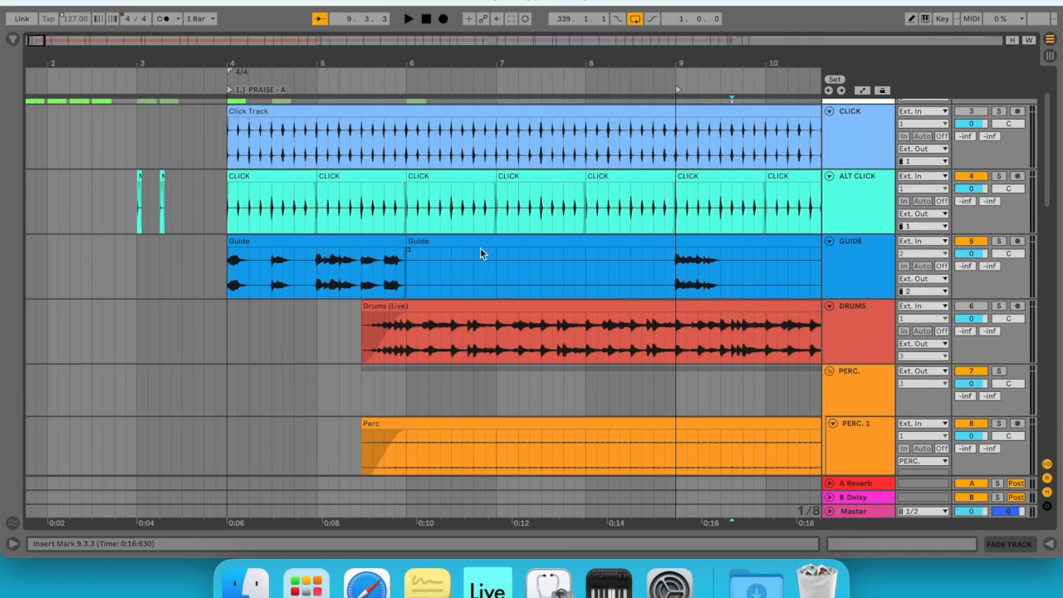
click(316, 134)
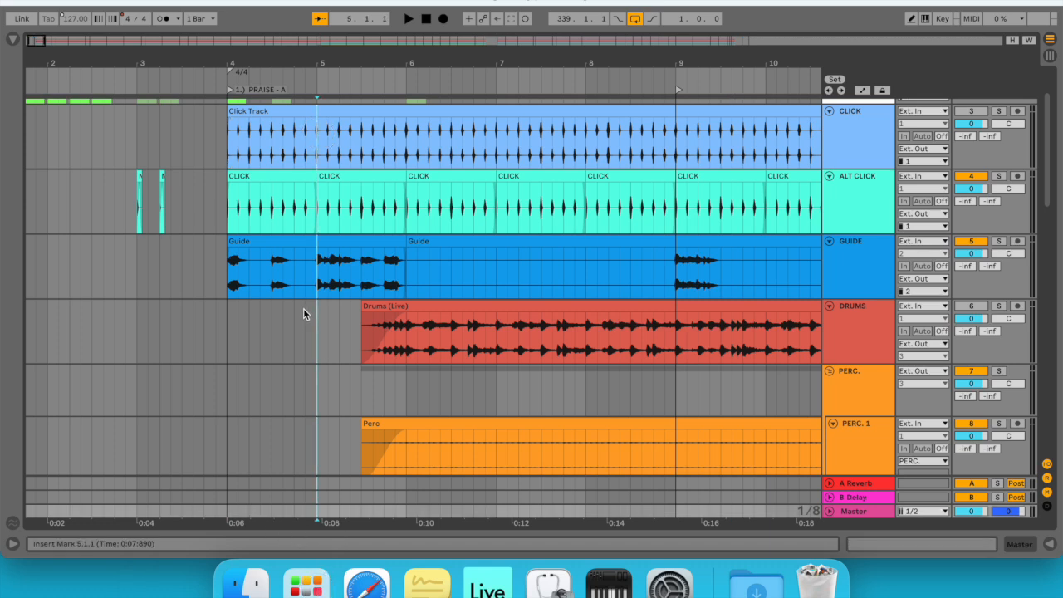
key(super+e)
Delete everything between 4.1.1 and 5.1.1 from the CLICK track down to the Master track
click(266, 115)
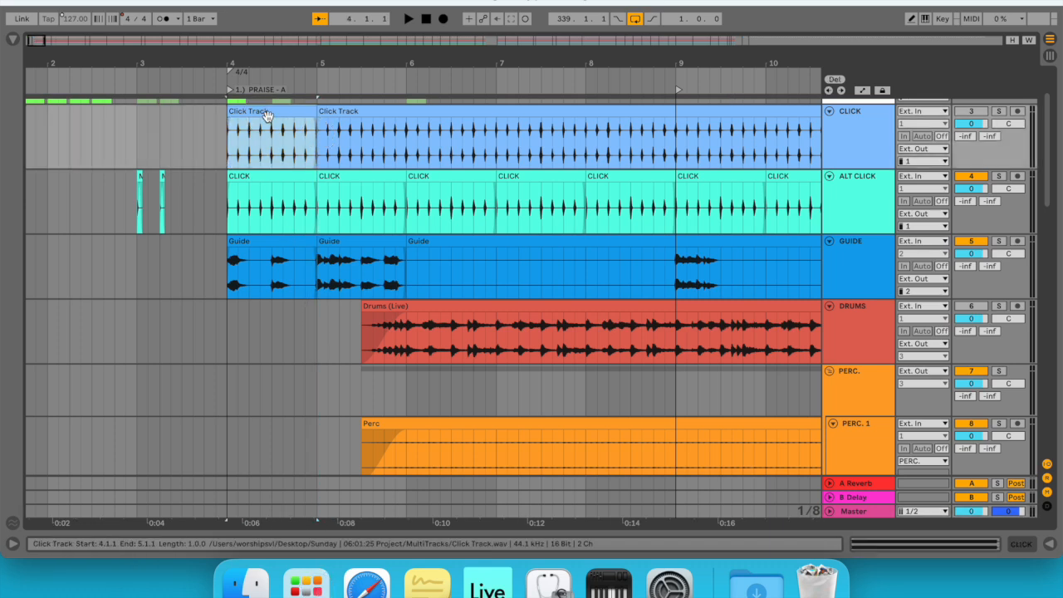
shift+click(317, 488)
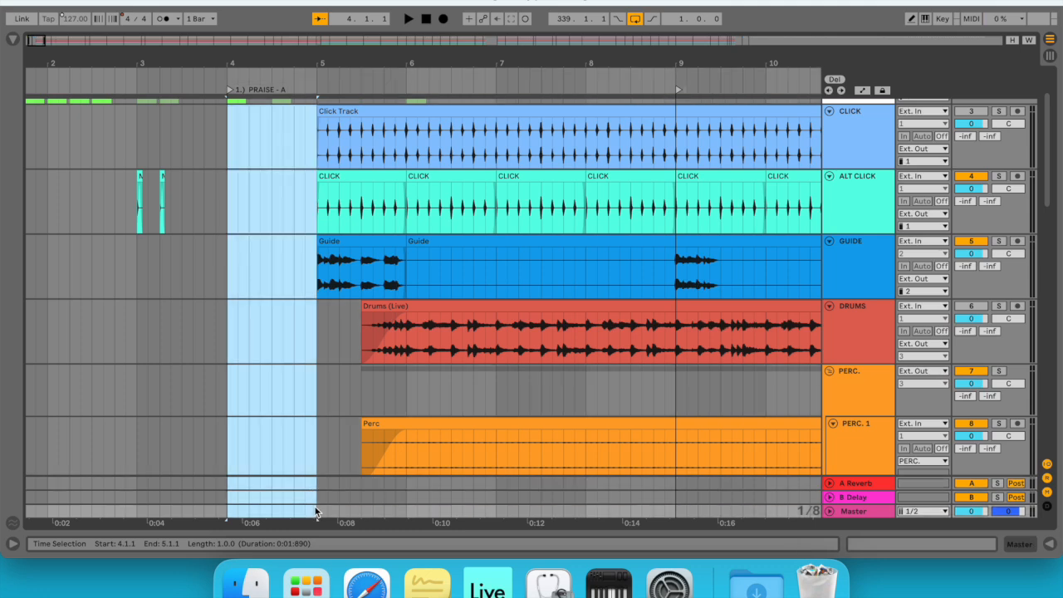
scroll(295, 392, down, 15)
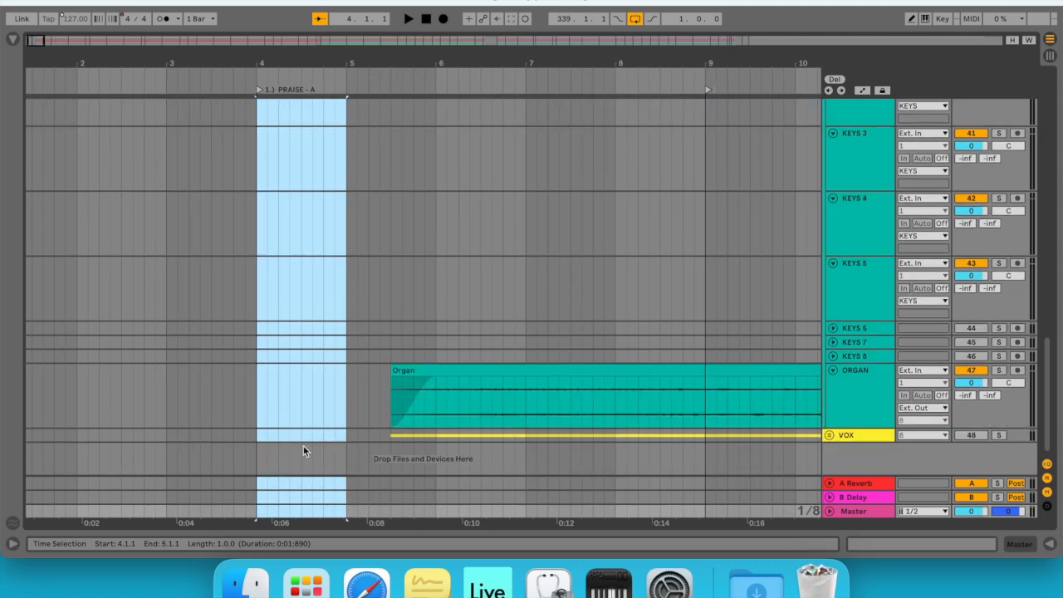
scroll(313, 342, up, 15)
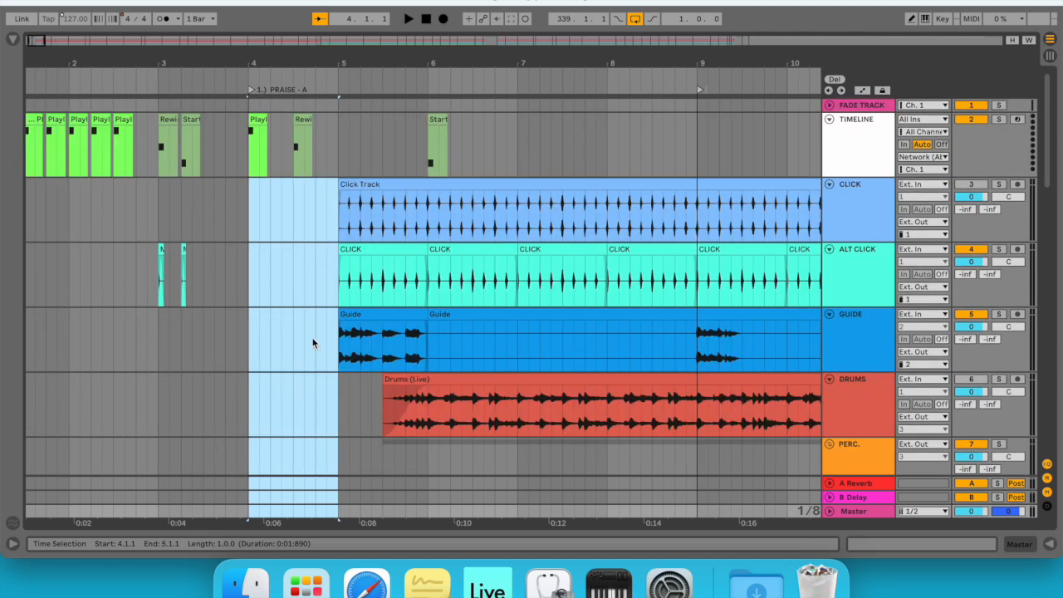
Unfold and refold the FADE TRACK, and undo the deletion between 4.1.1 and 5.1.1
click(870, 109)
click(828, 106)
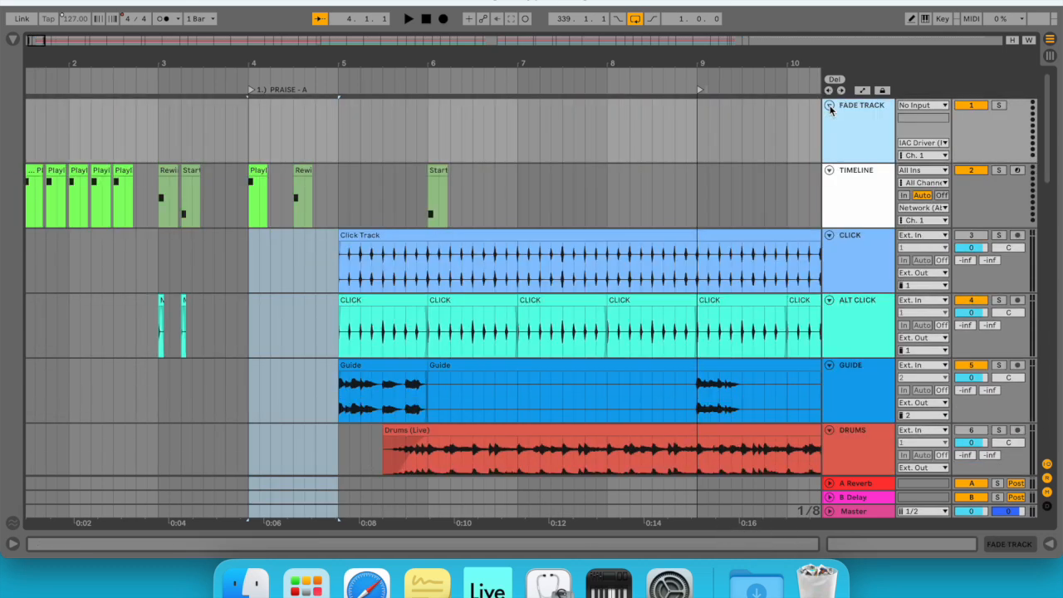
click(828, 106)
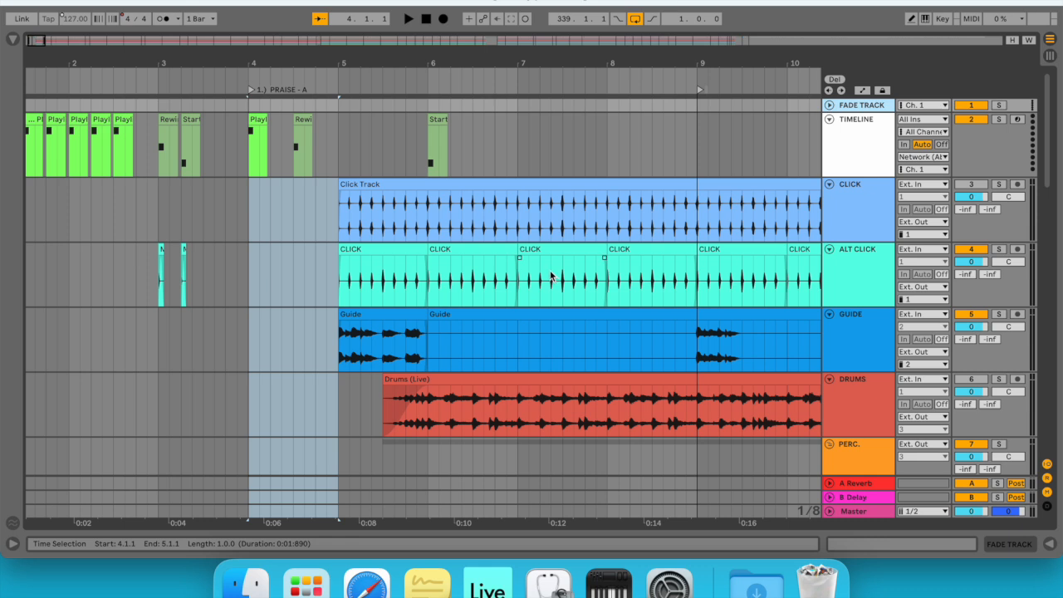
key(super+z)
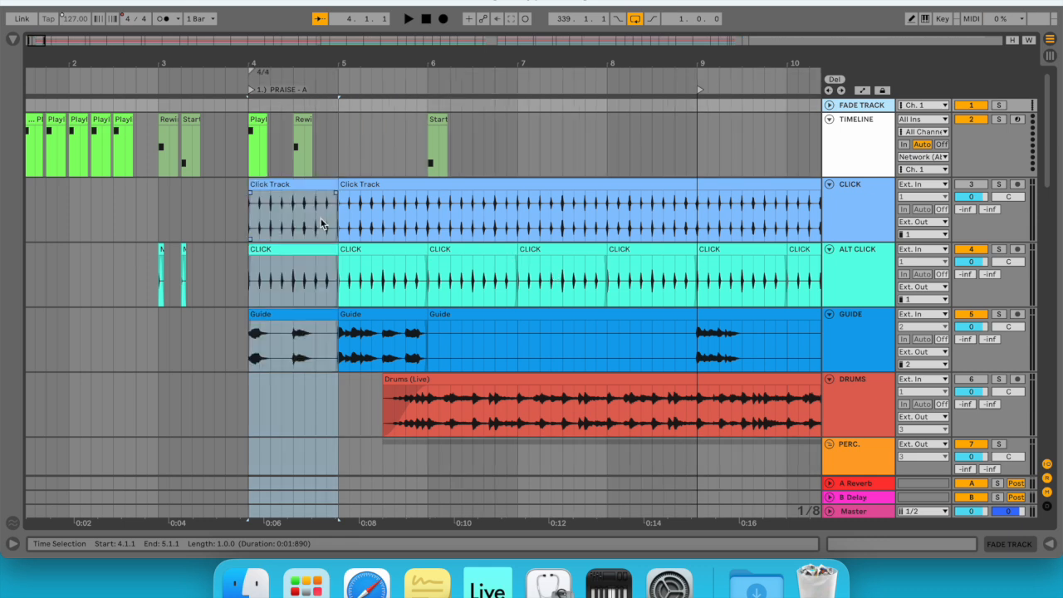